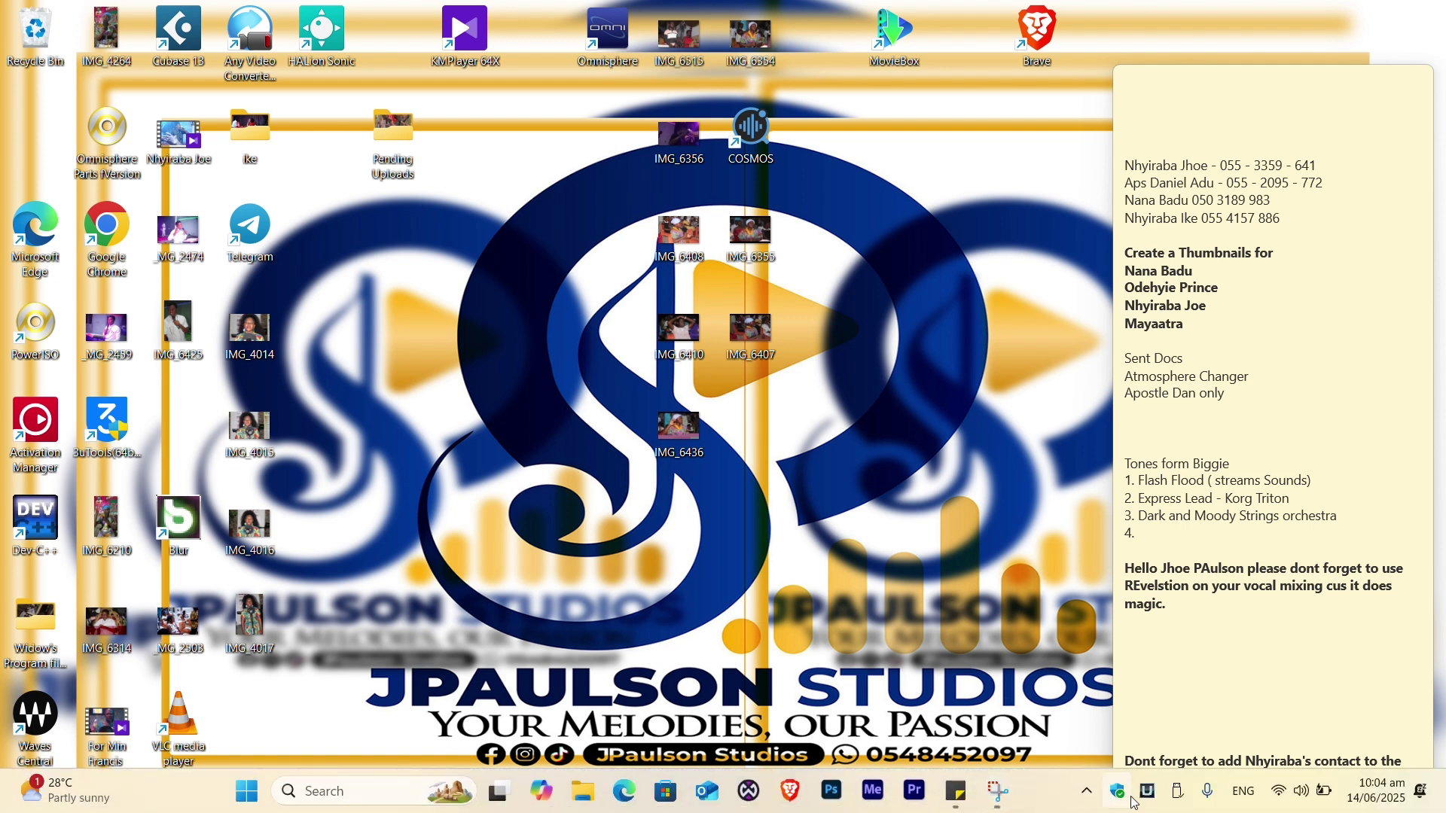
Switch off real-time protection, cloud-delivered protection and automatic sample submission in Windows Security's virus settings.
left_click(1125, 796)
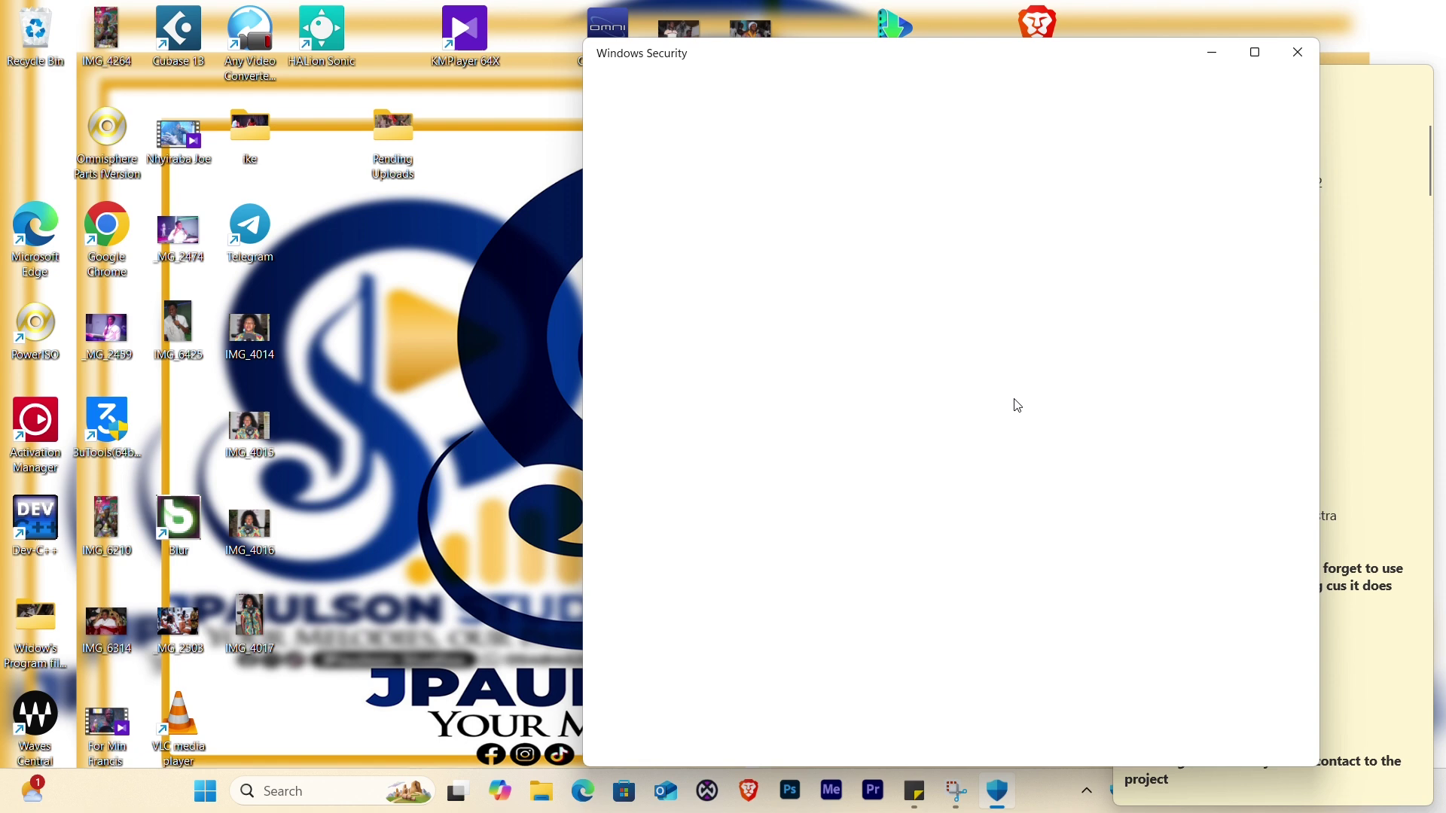
left_click(810, 304)
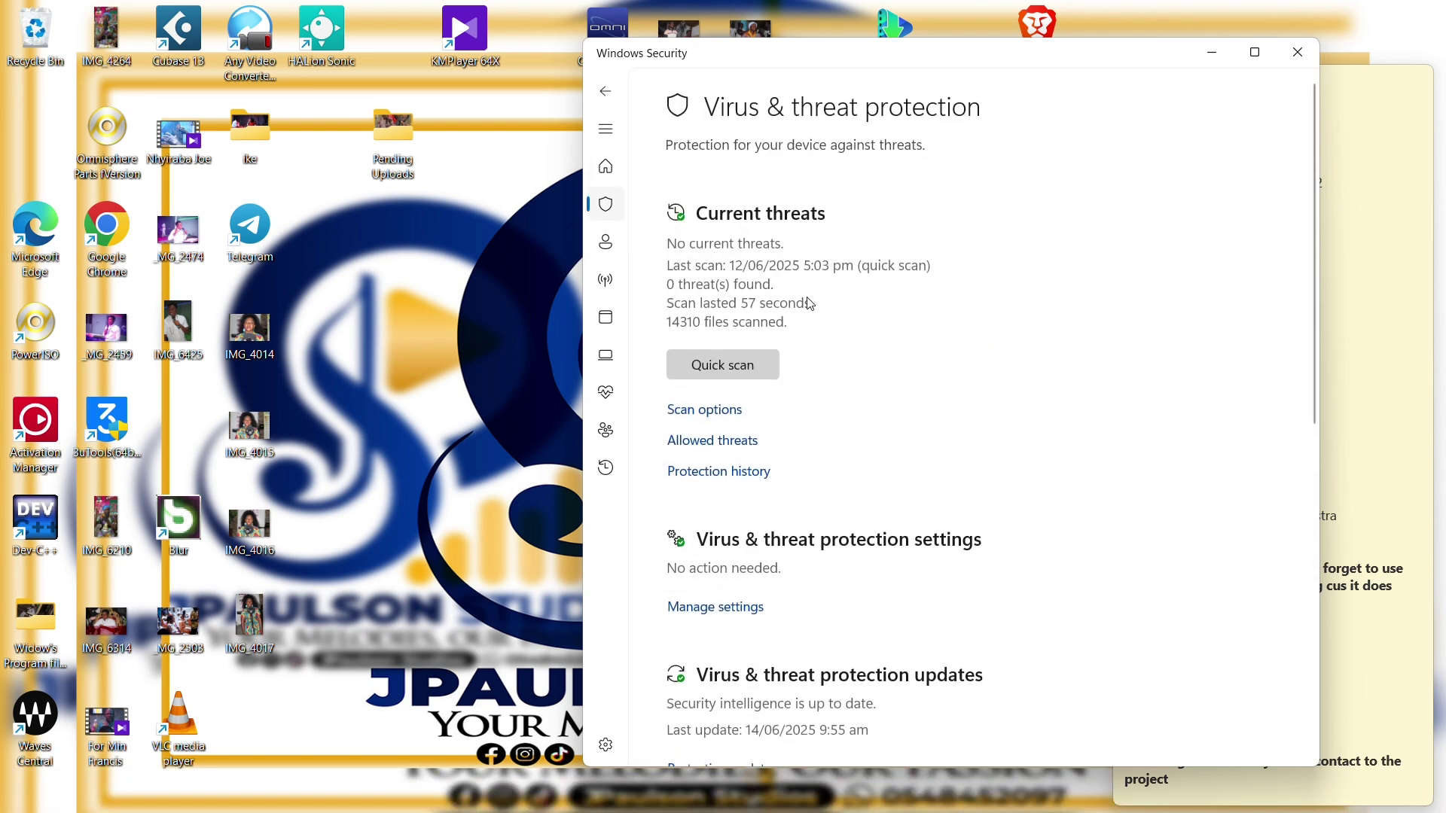
left_click(730, 607)
left_click(687, 337)
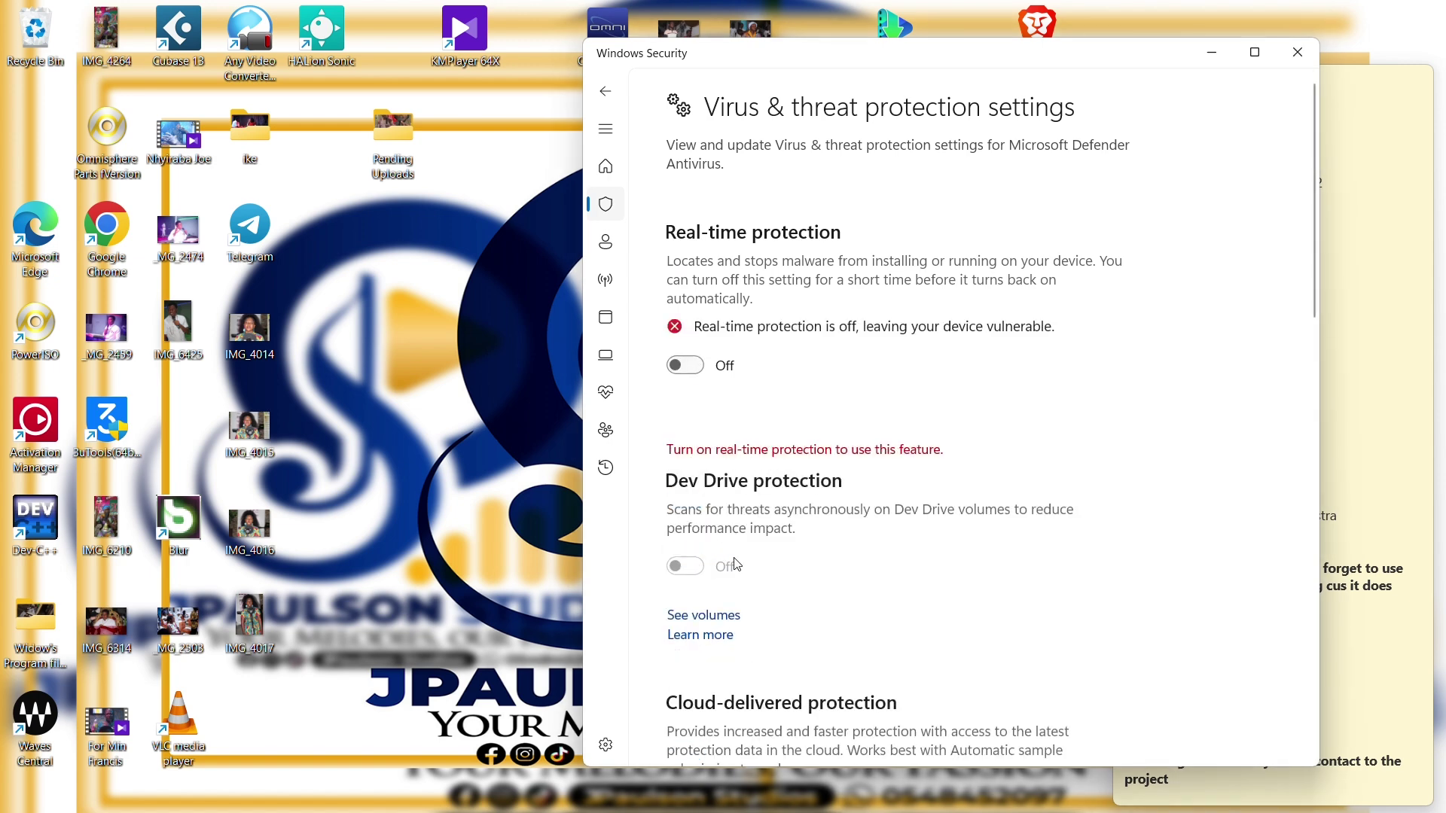
scroll(689, 467, "down", 5)
left_click(687, 423)
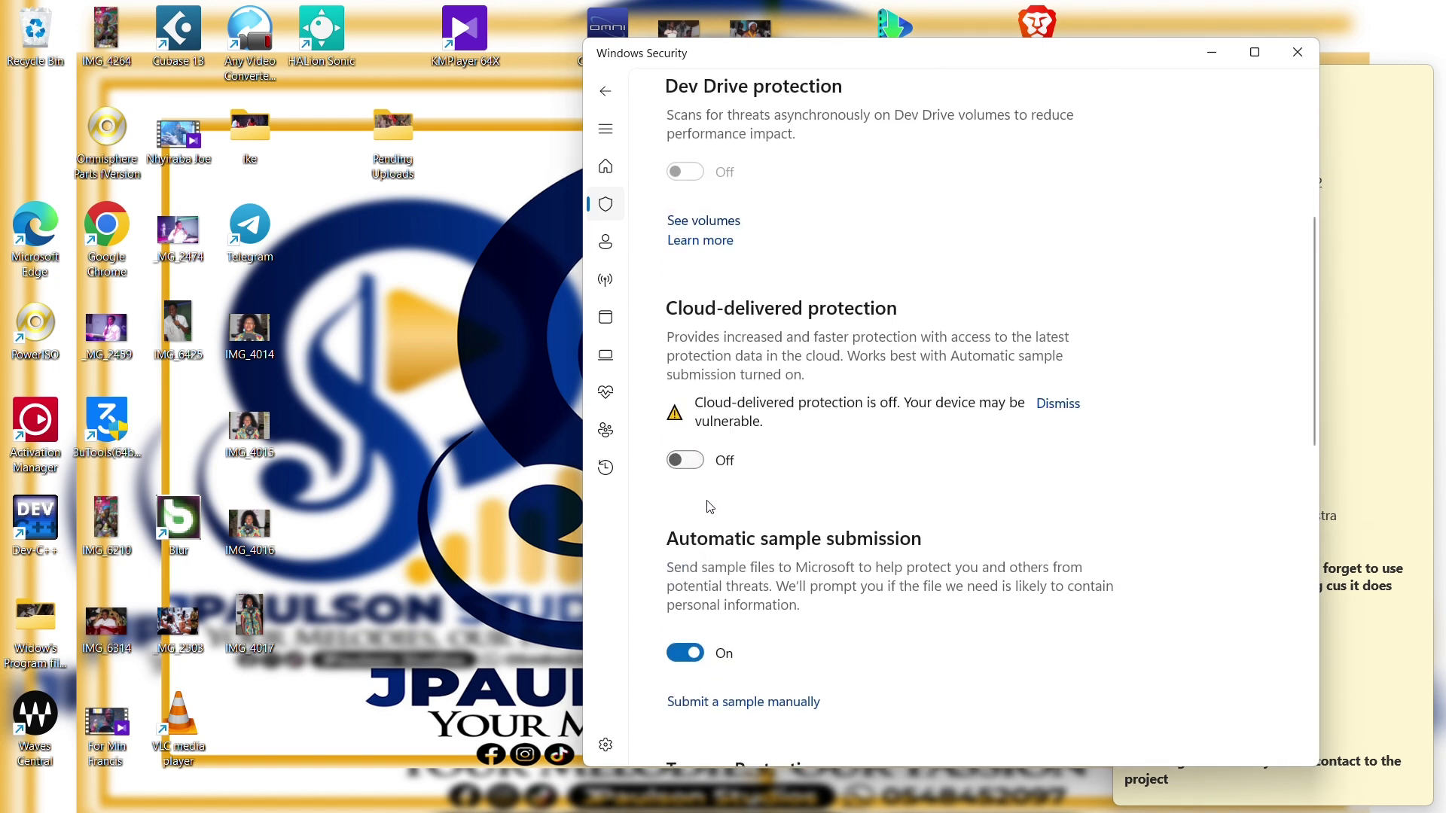
scroll(687, 595, "down", 1)
left_click(687, 598)
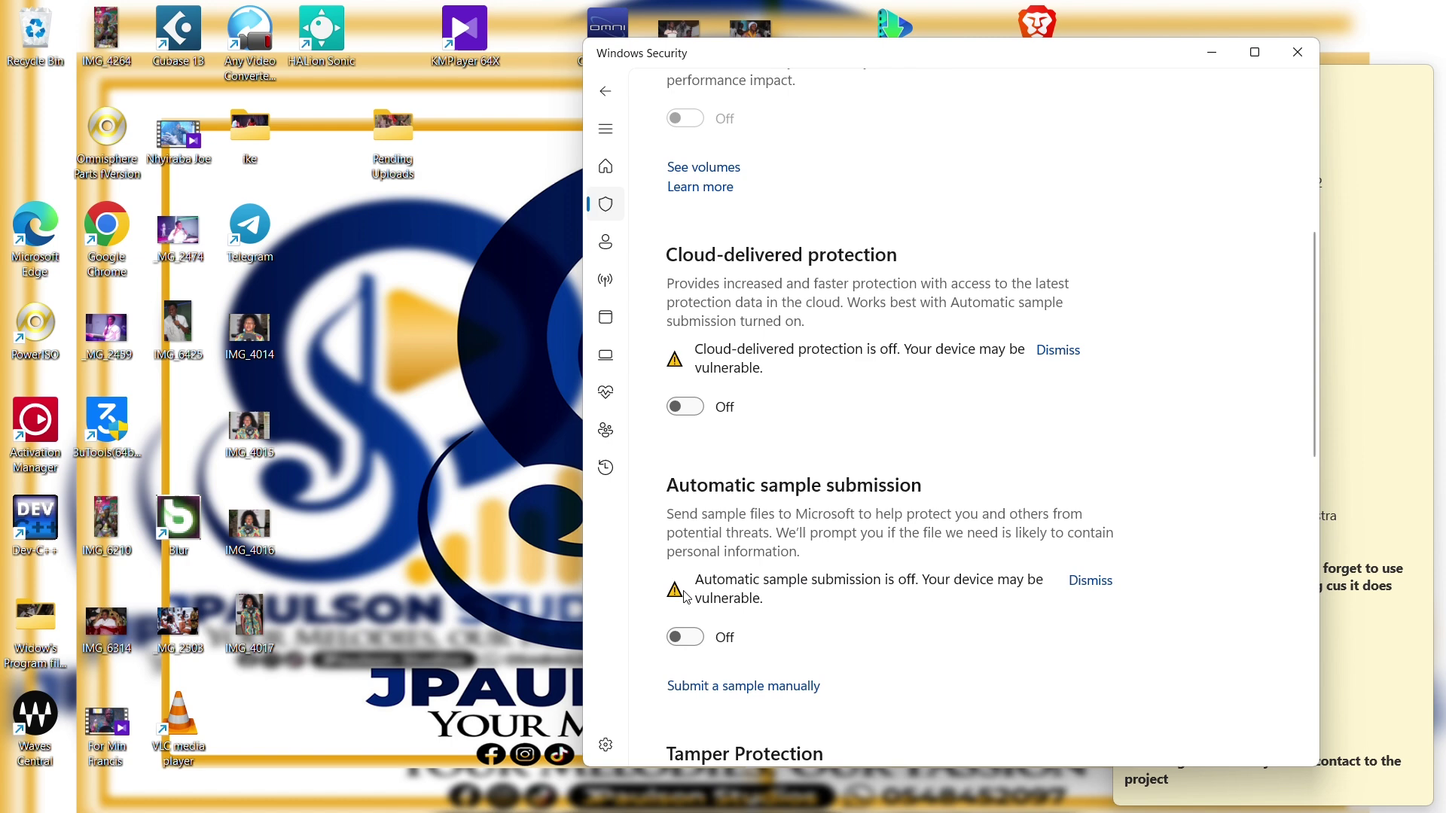
scroll(859, 498, "up", 1)
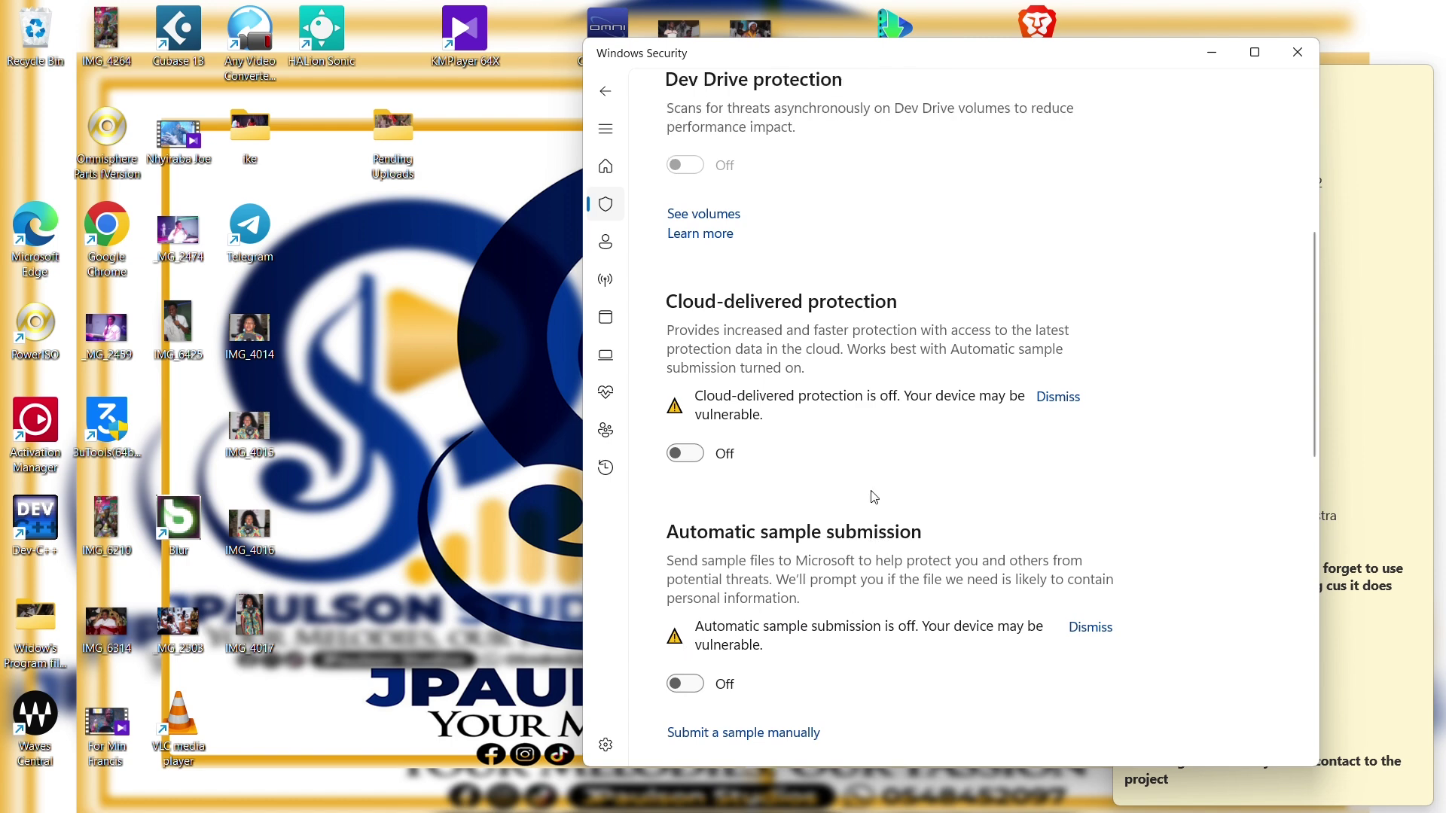
scroll(873, 497, "up", 5)
Minimize Windows Security and open Local Disk (F:) in File Explorer.
left_click(1227, 48)
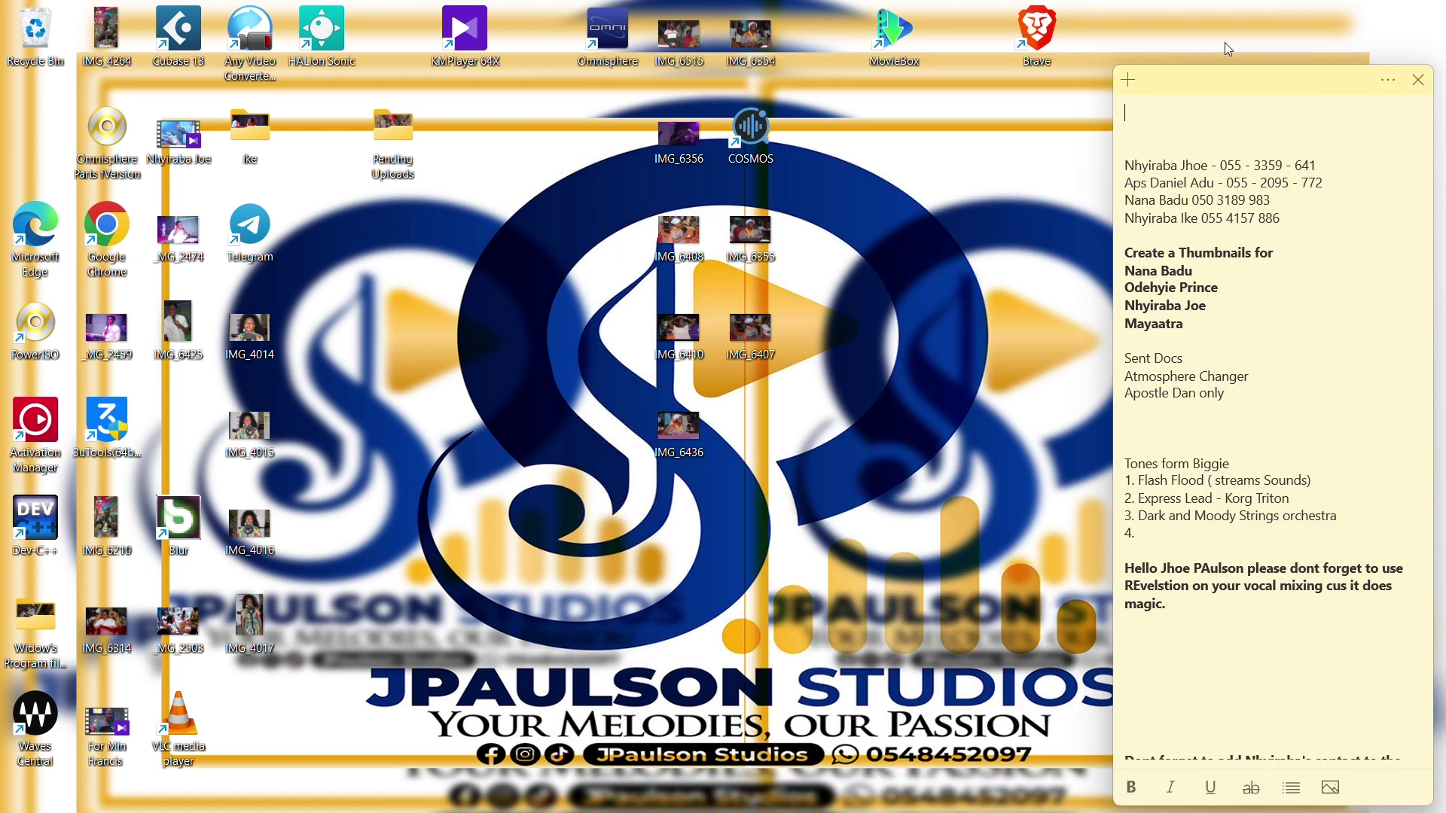
mouse_move(836, 806)
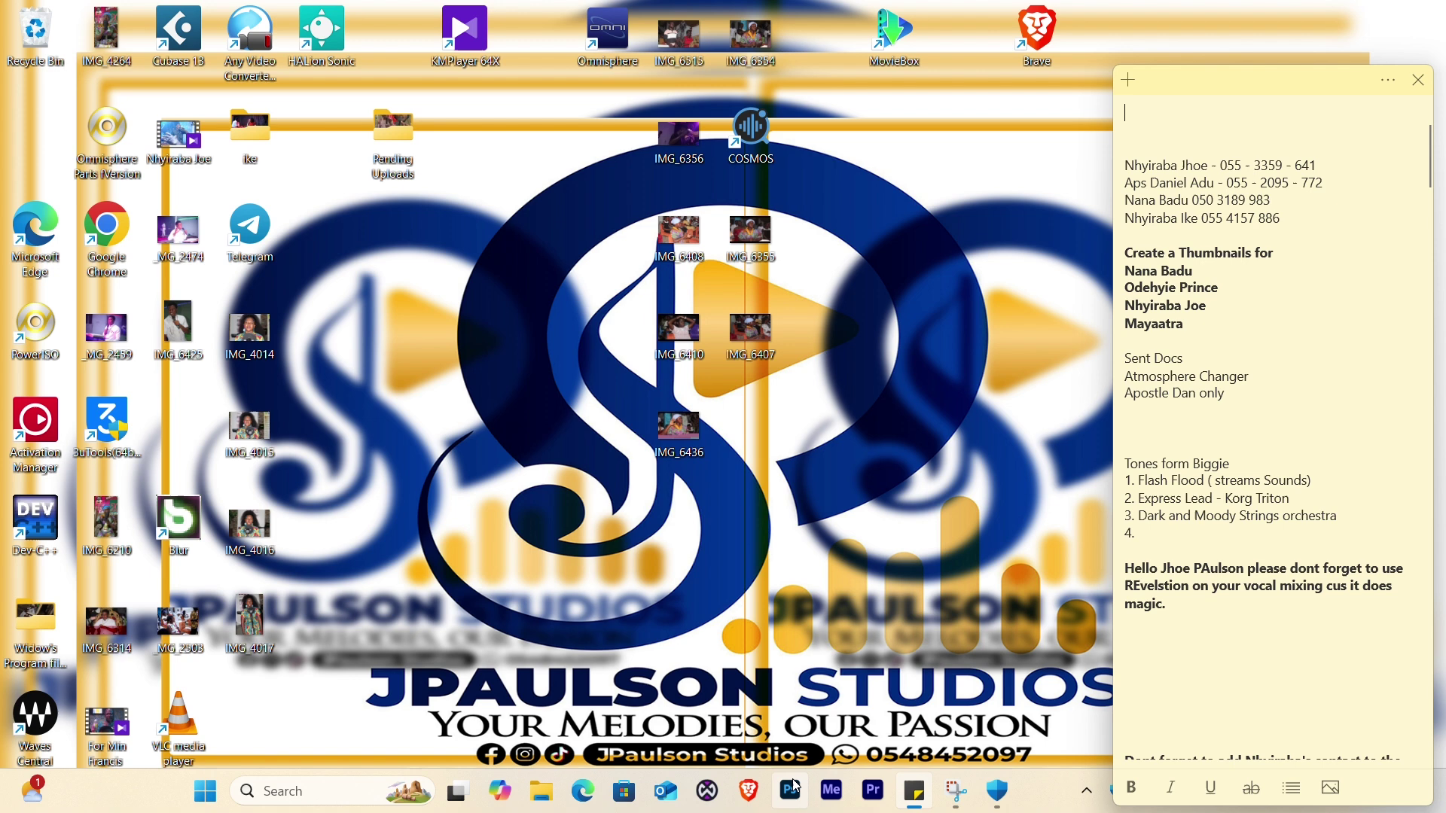
left_click(542, 793)
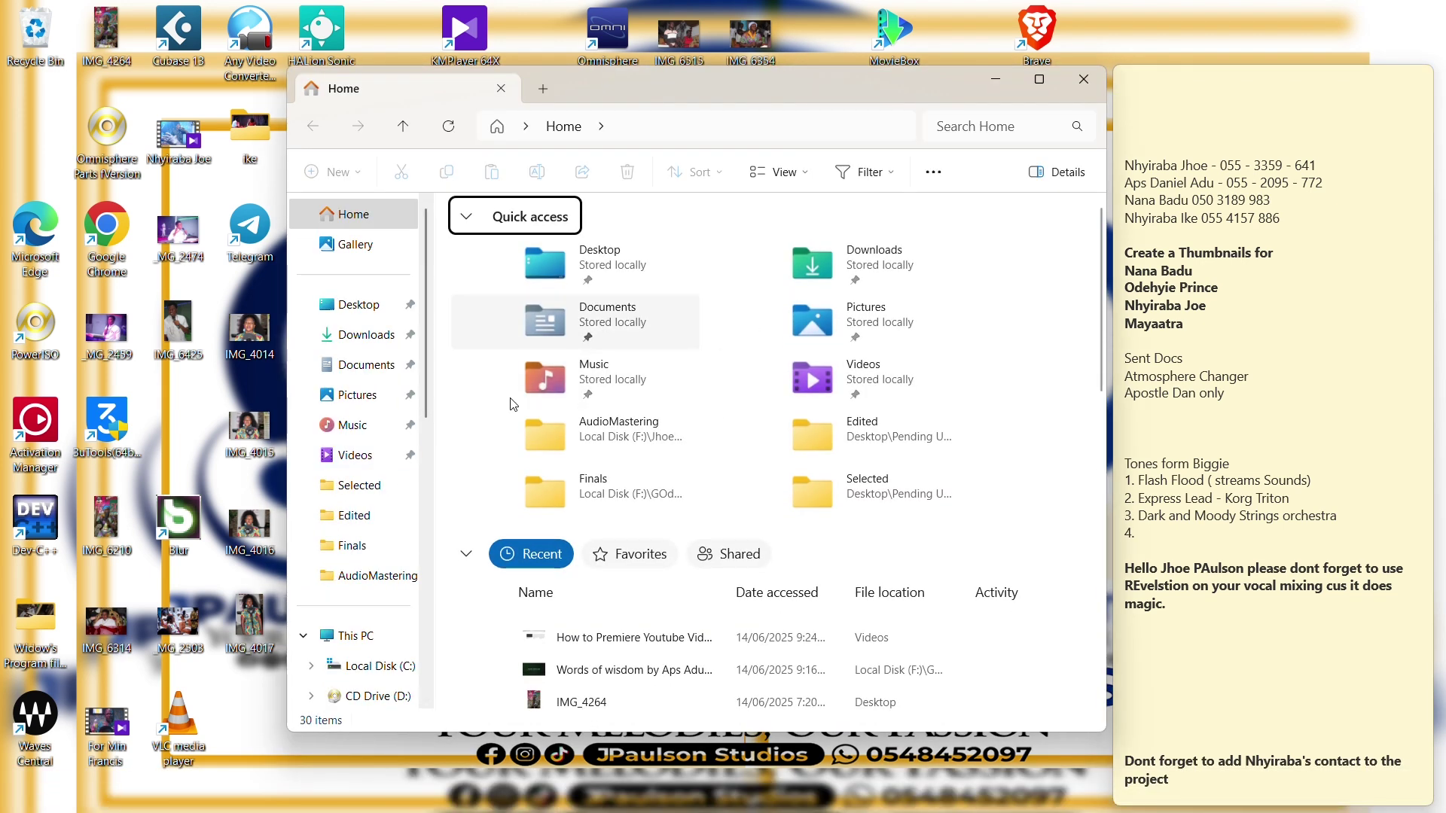
left_click(361, 635)
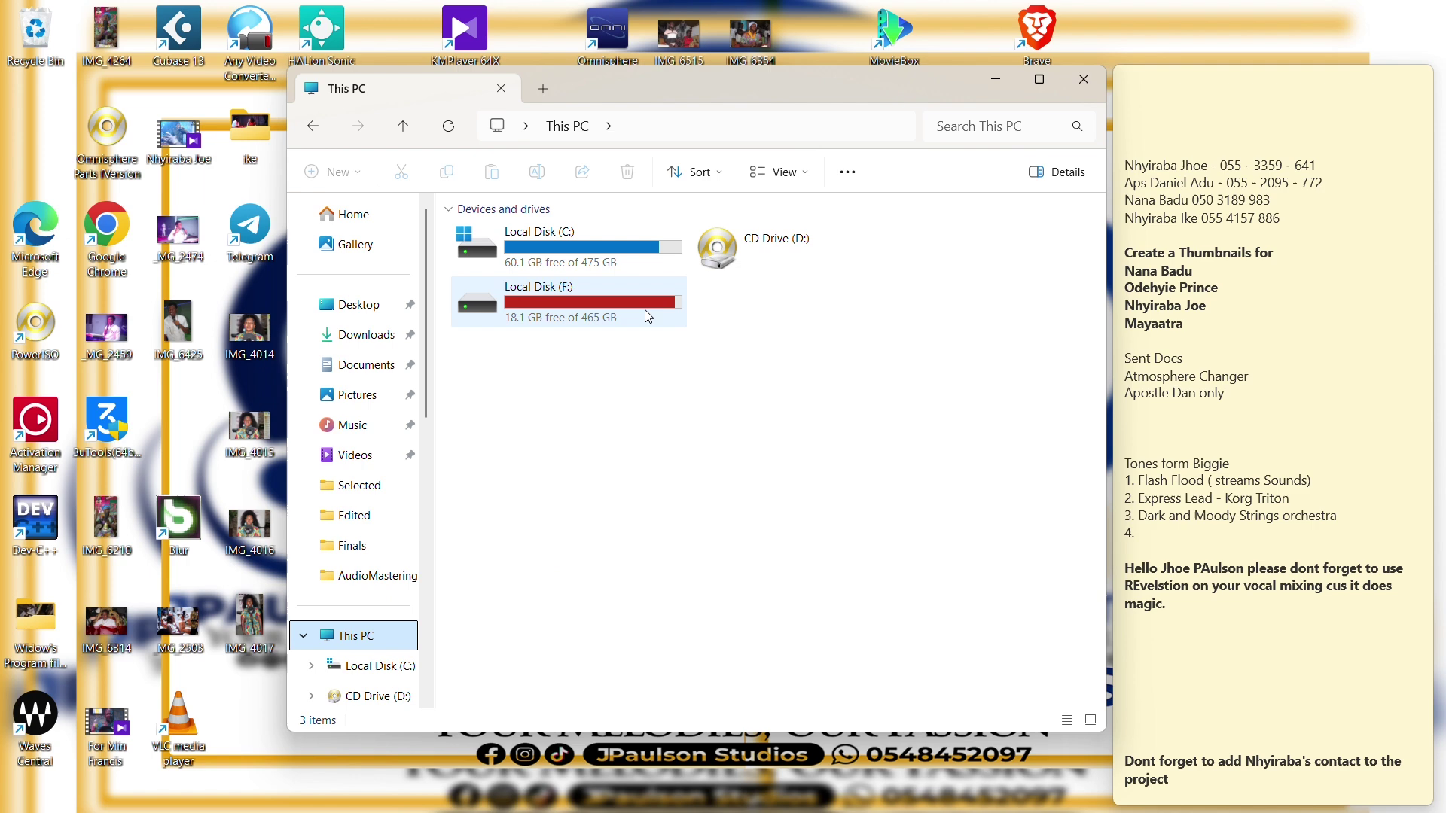
double_click(653, 307)
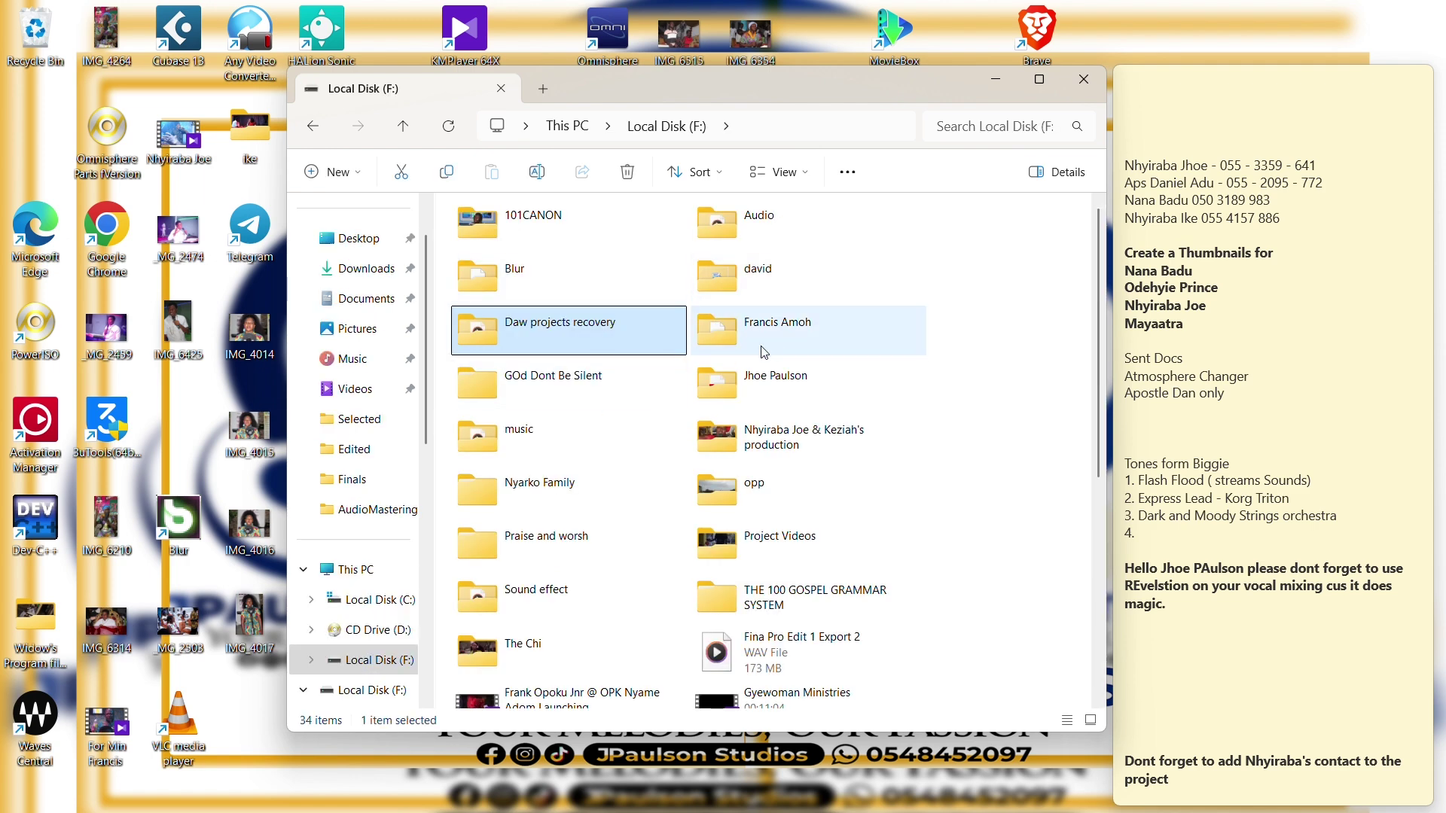
Navigate through All > Sifteez > StuDaws essentials into the AudioMastering folder.
double_click(788, 340)
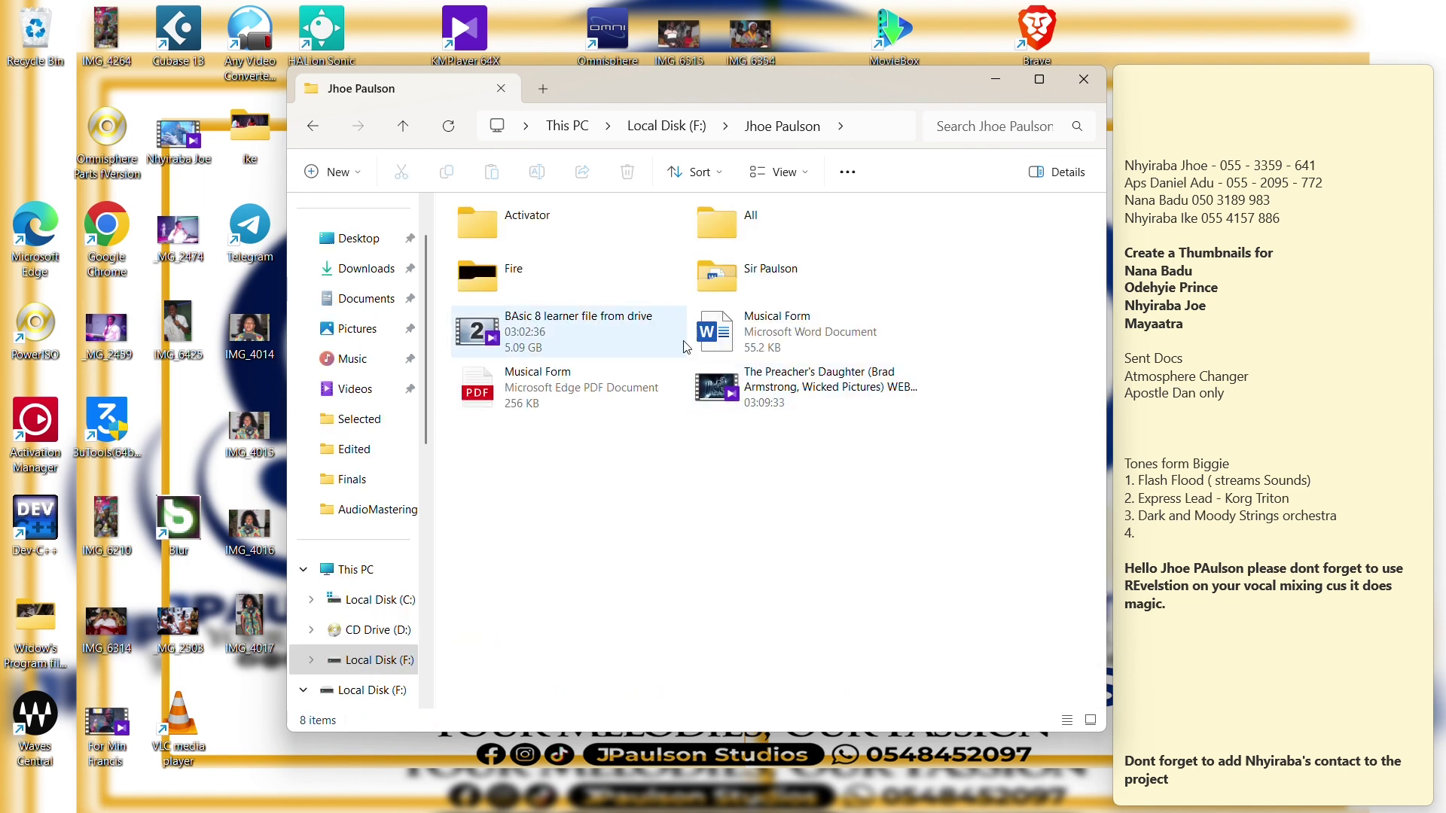
double_click(789, 246)
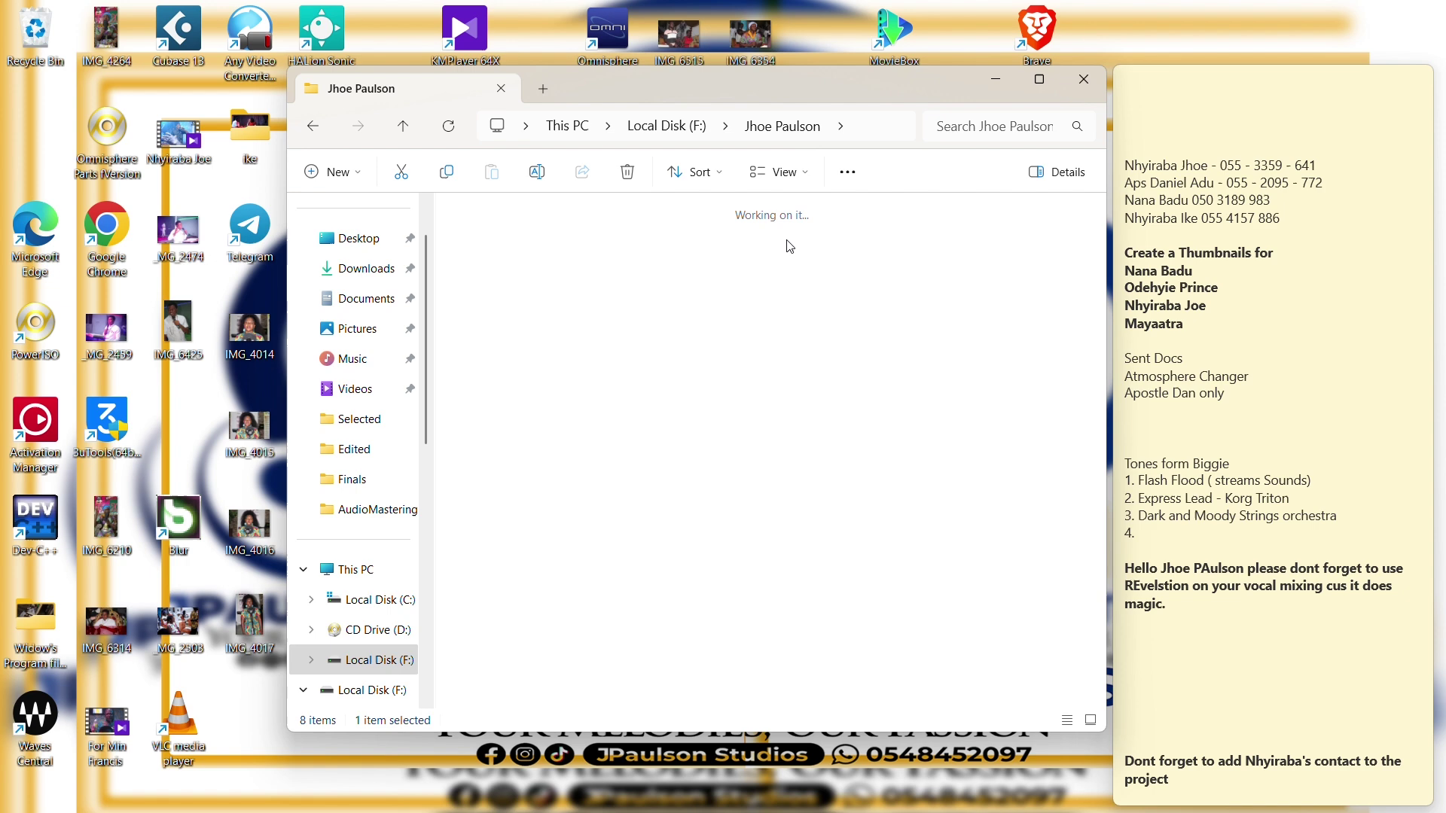
double_click(557, 243)
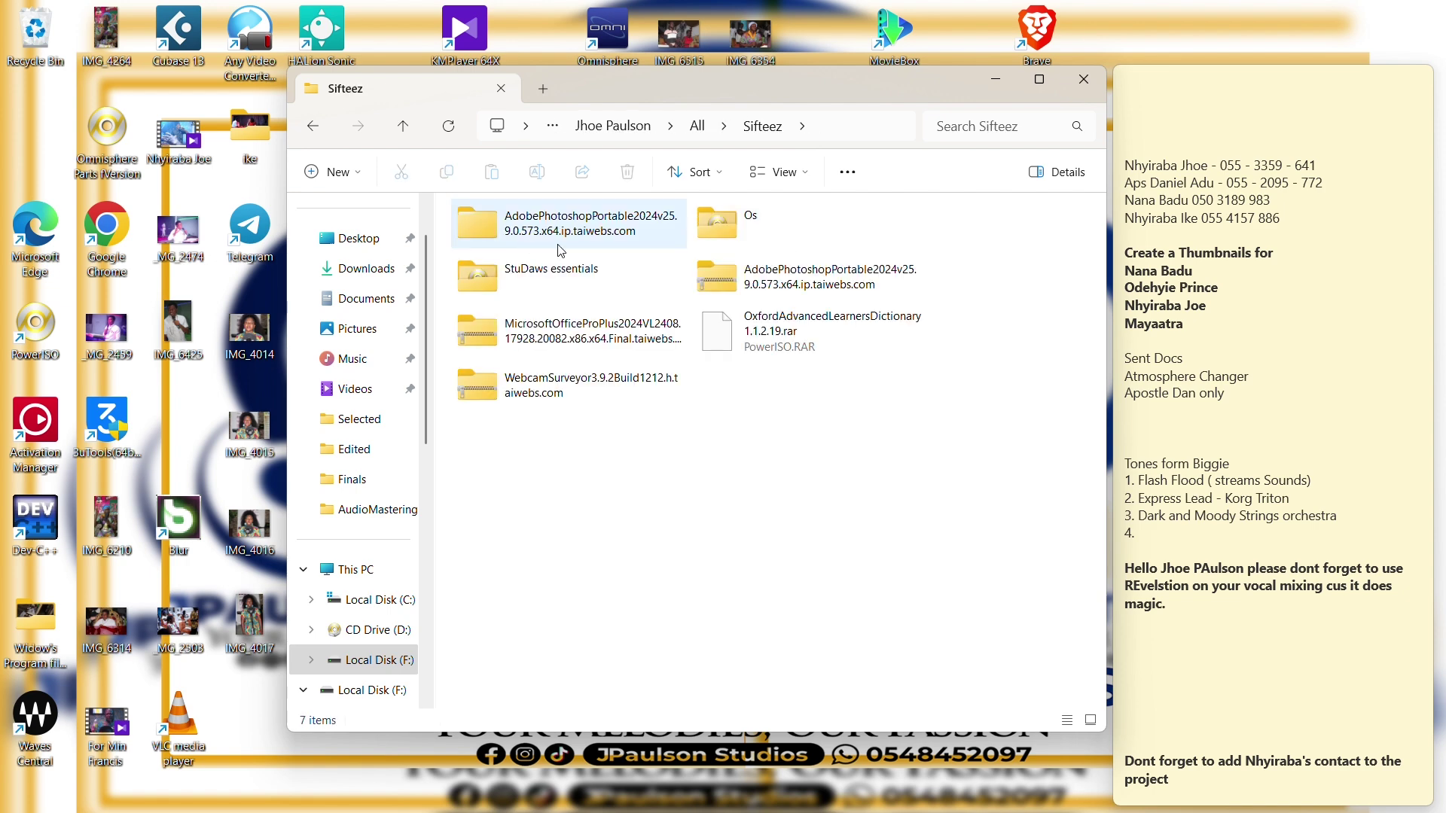
left_click(638, 262)
double_click(640, 271)
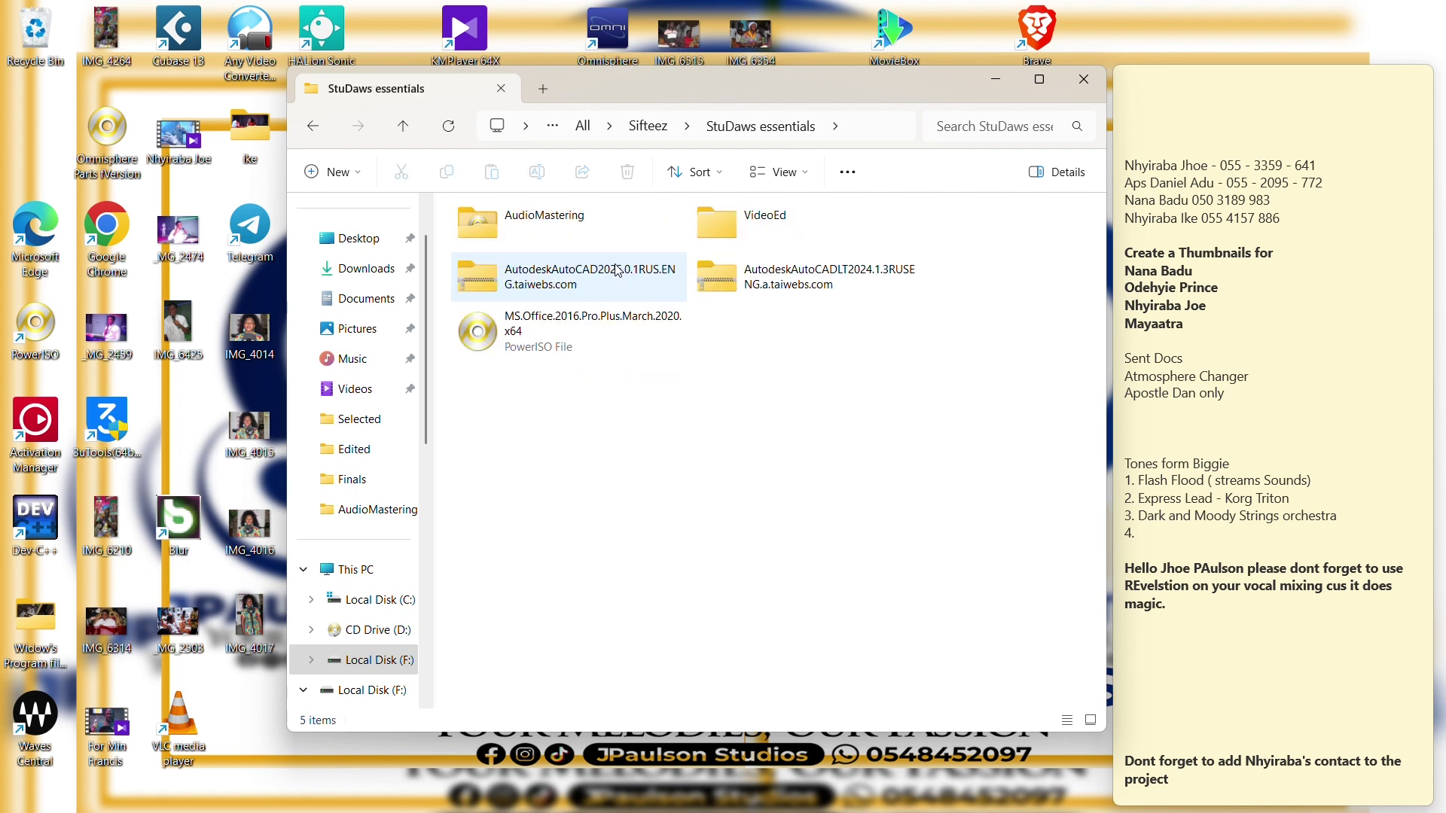
double_click(561, 215)
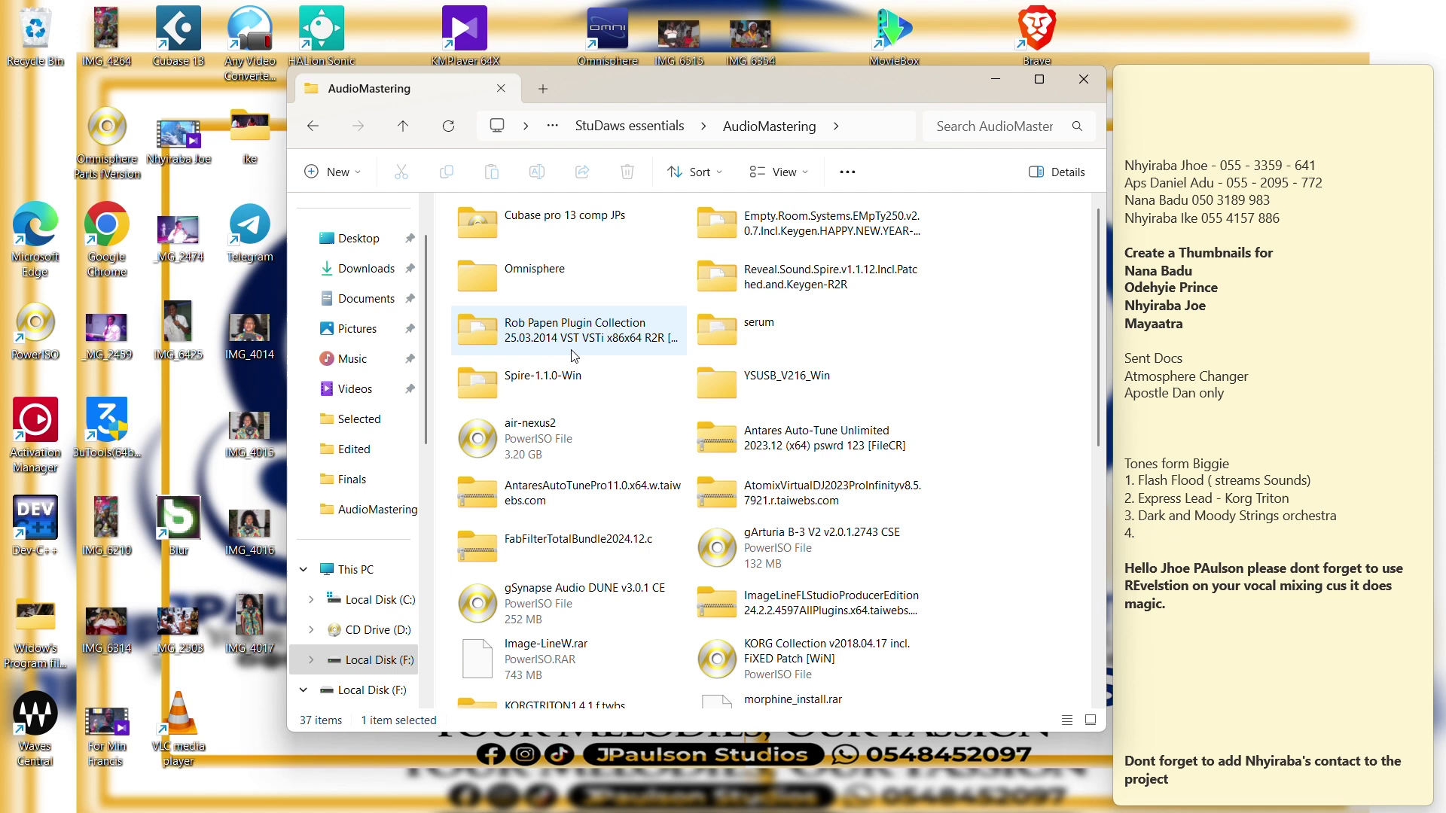
Select the KORGTRITON1.4.1.f.twbs archive in the AudioMastering list.
left_click(563, 278)
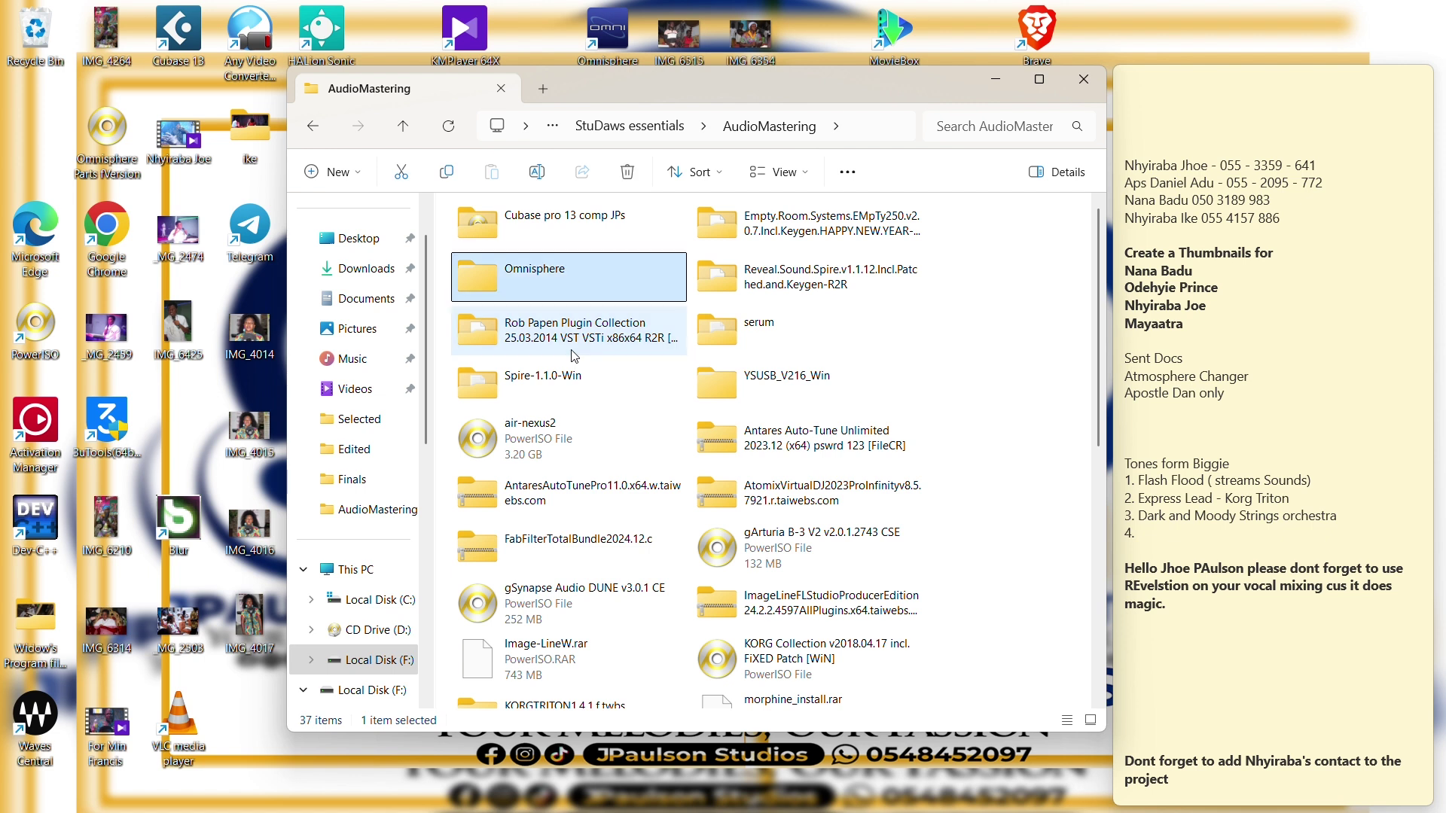
left_click(704, 439)
key("k")
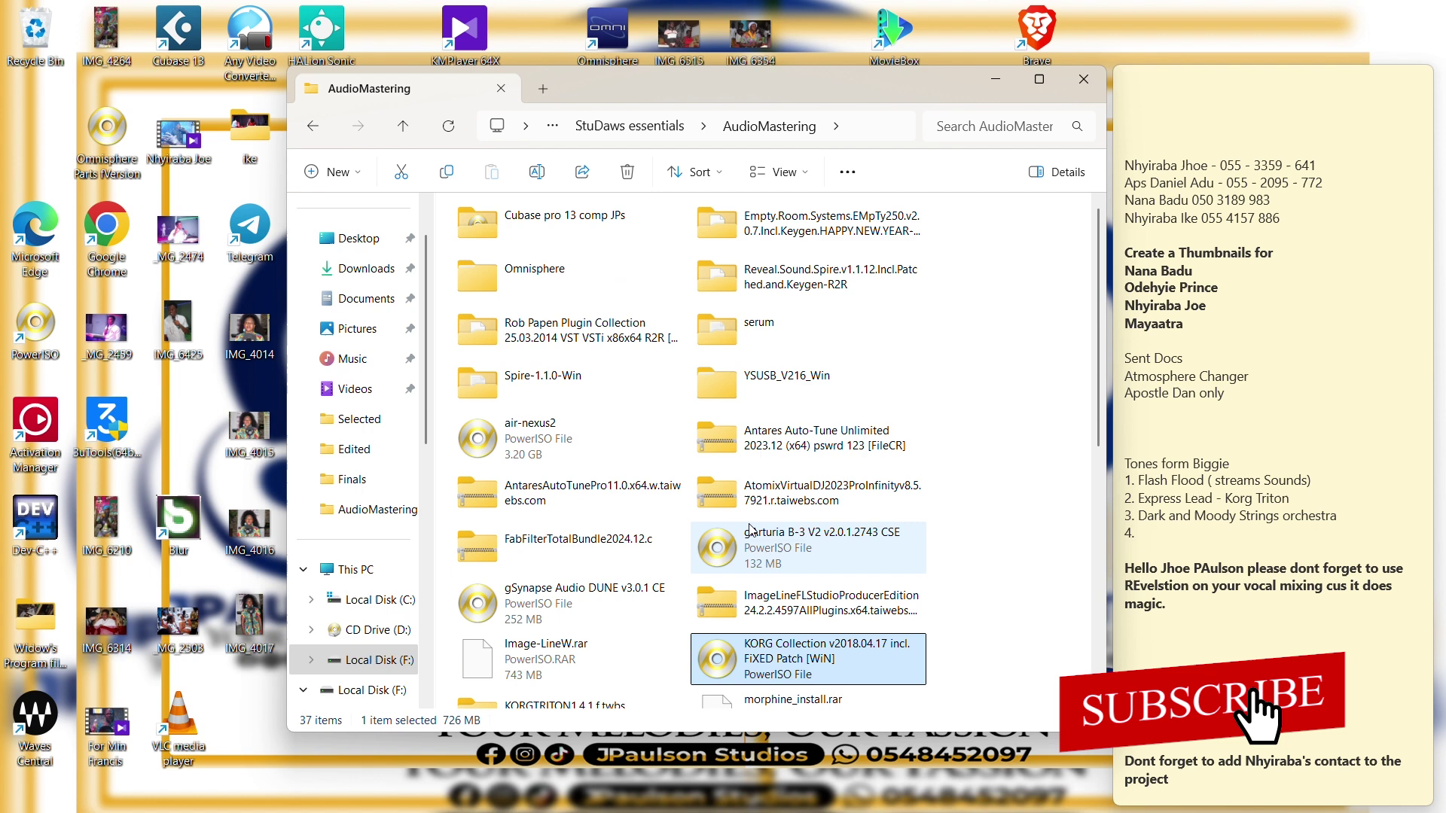
key("k")
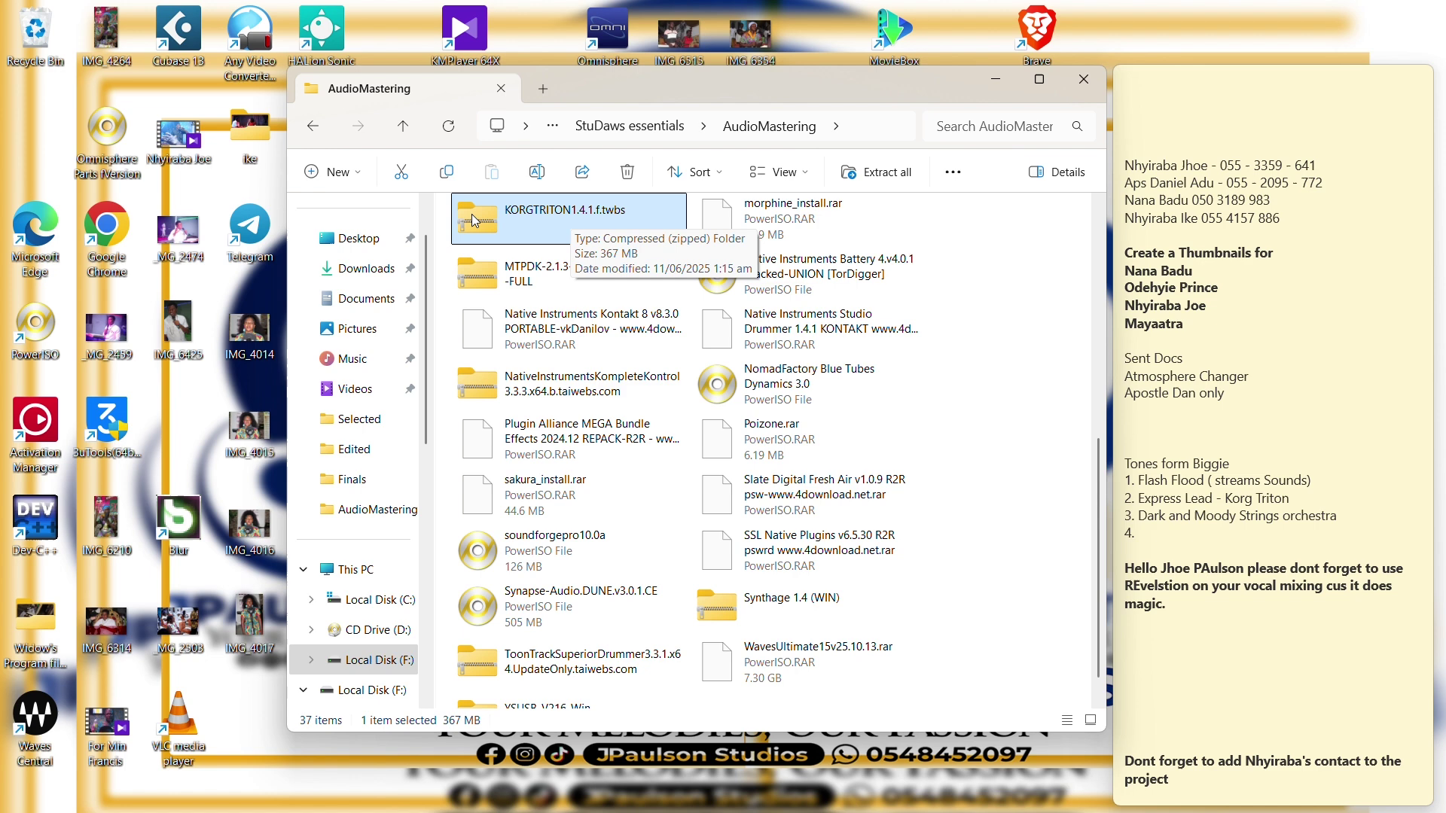
Extract KORGTRITON1.4.1.f.twbs with PowerISO into a KORGTRITON1.4.1.f.twbs\ folder, entering the archive password.
right_click(549, 216)
left_click(647, 661)
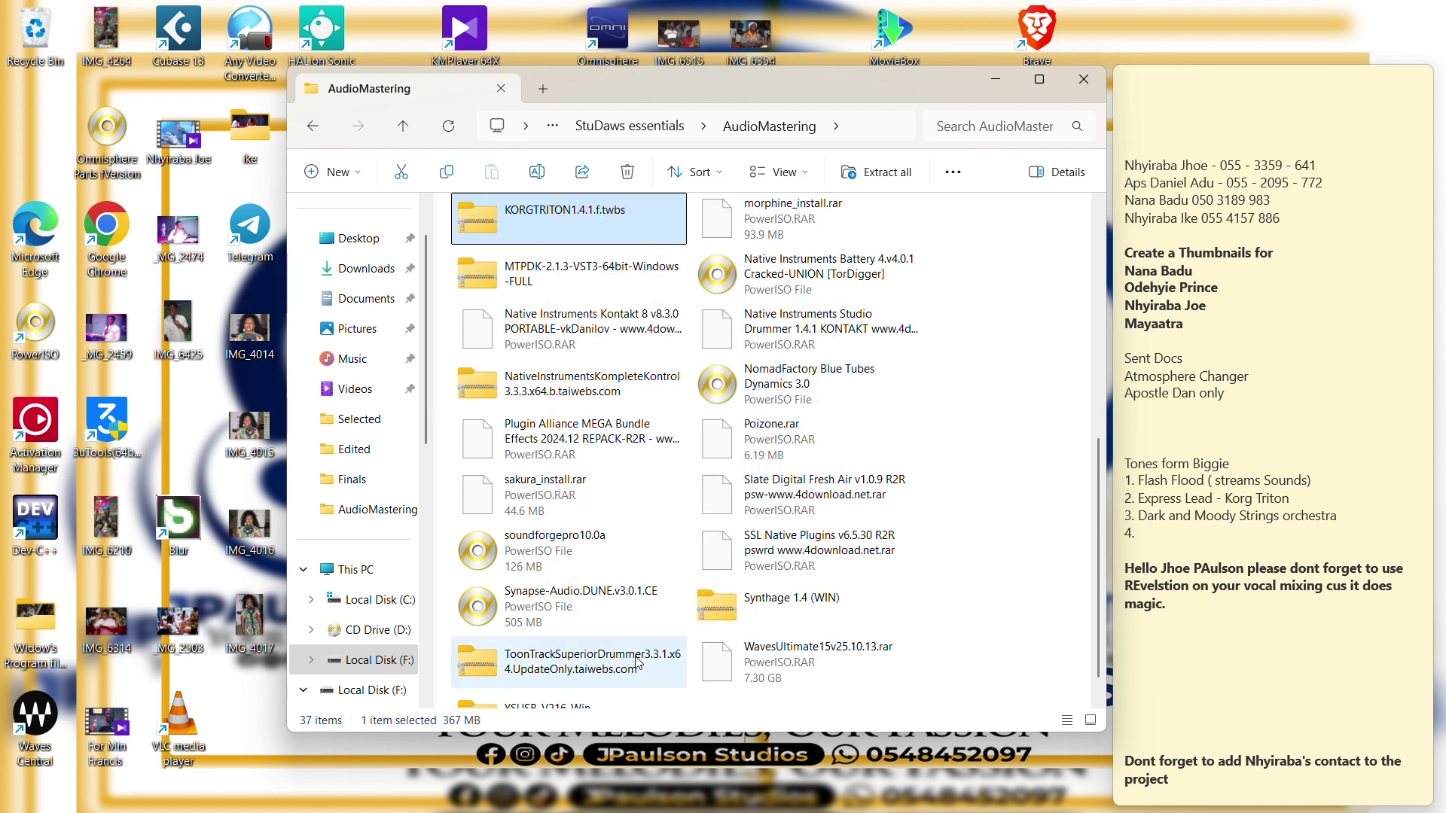
mouse_move(620, 493)
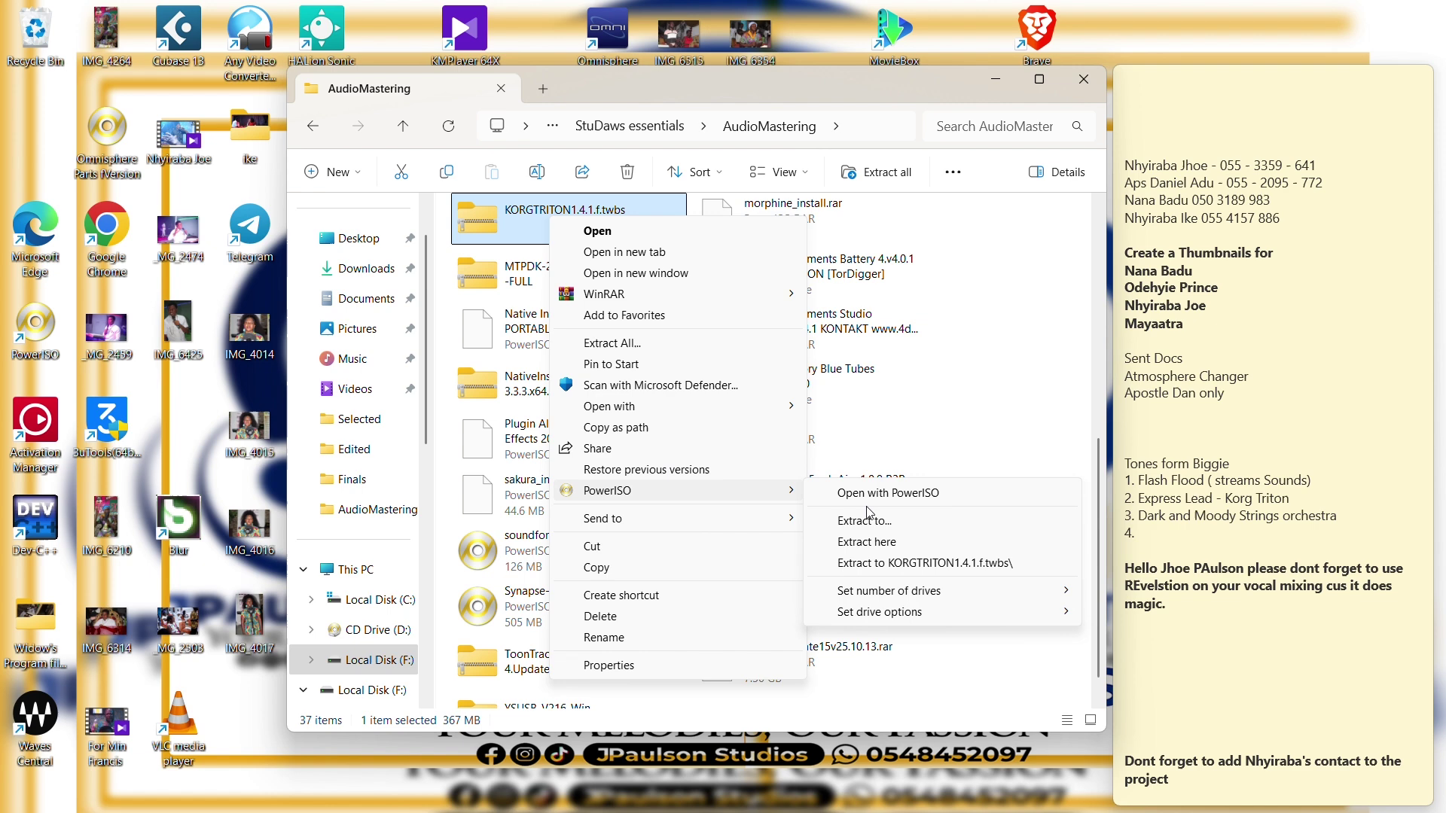
left_click(904, 566)
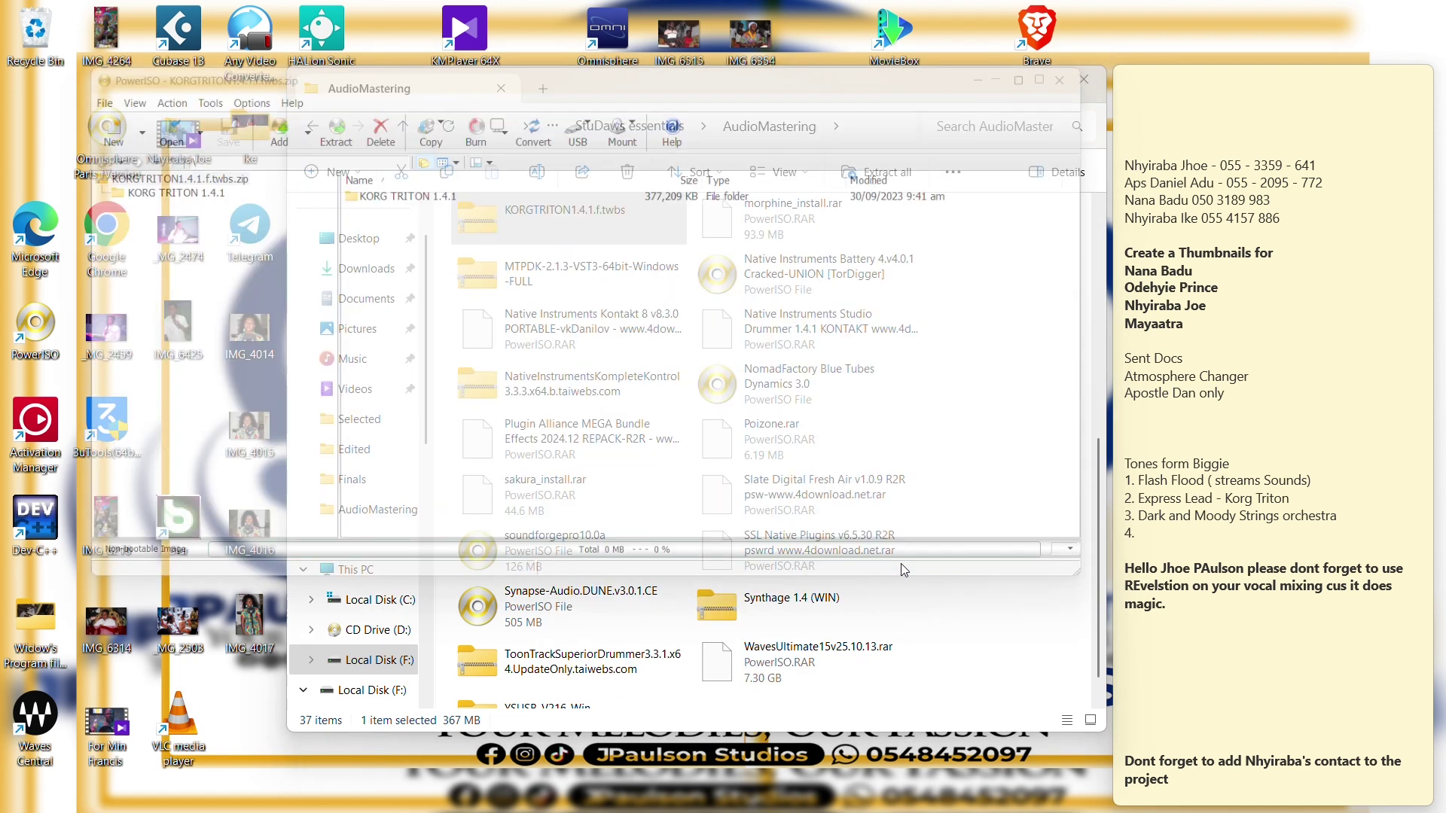
type("*****")
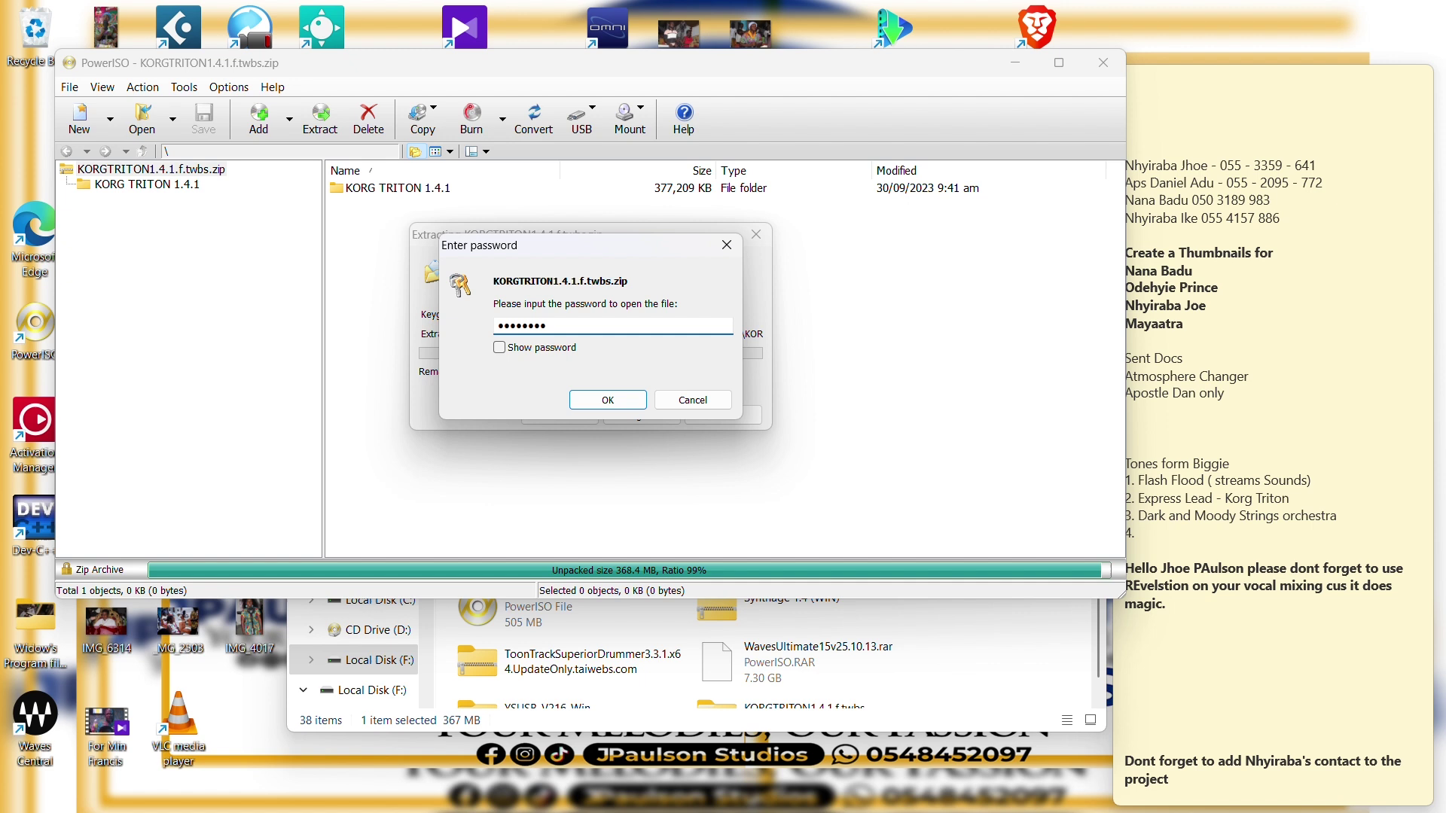
type("******")
key("Return")
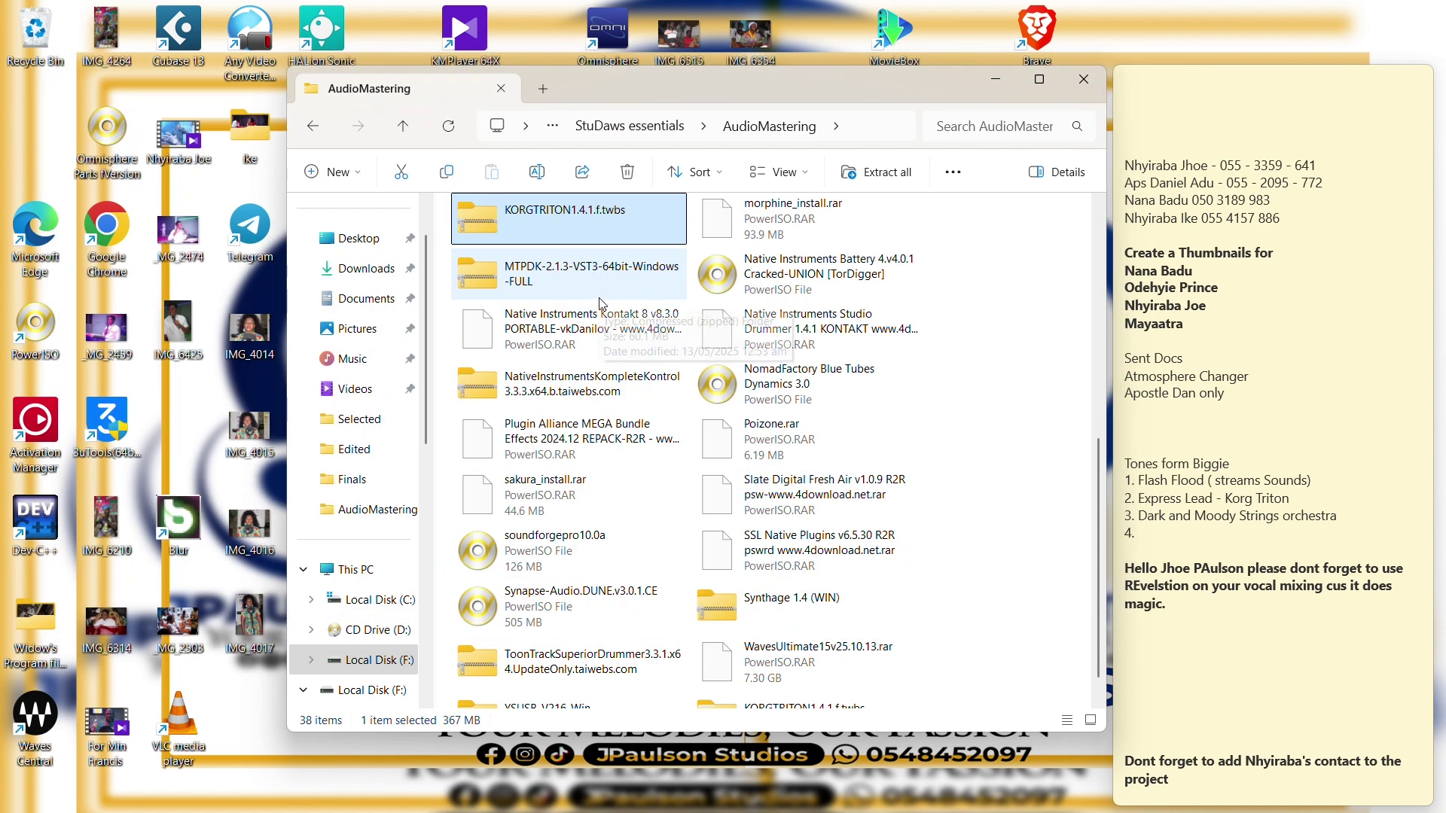
Refresh the folder view and open the extracted KORGTRITON1.4.1.f.twbs folder.
right_click(542, 18)
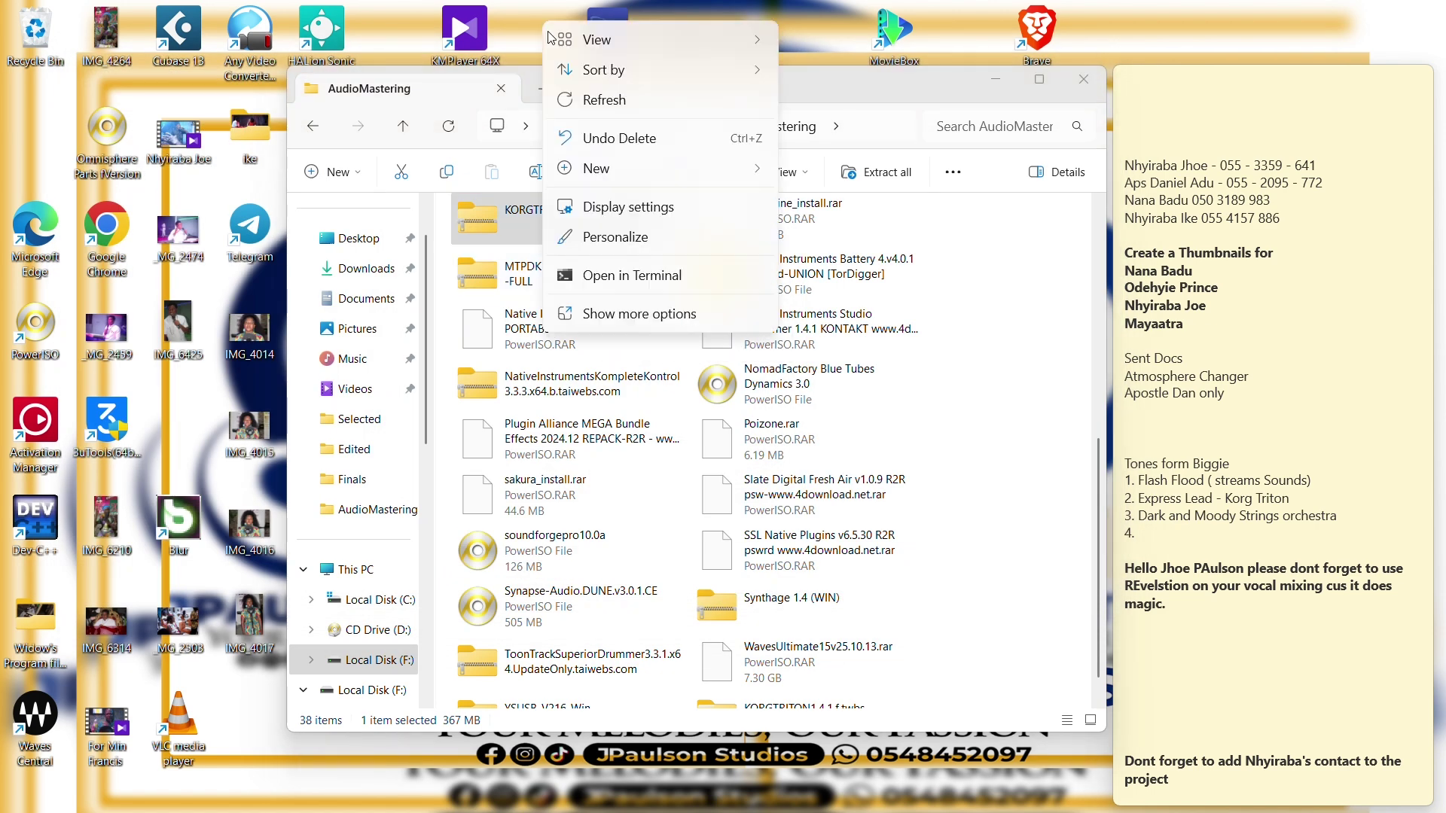
left_click(577, 99)
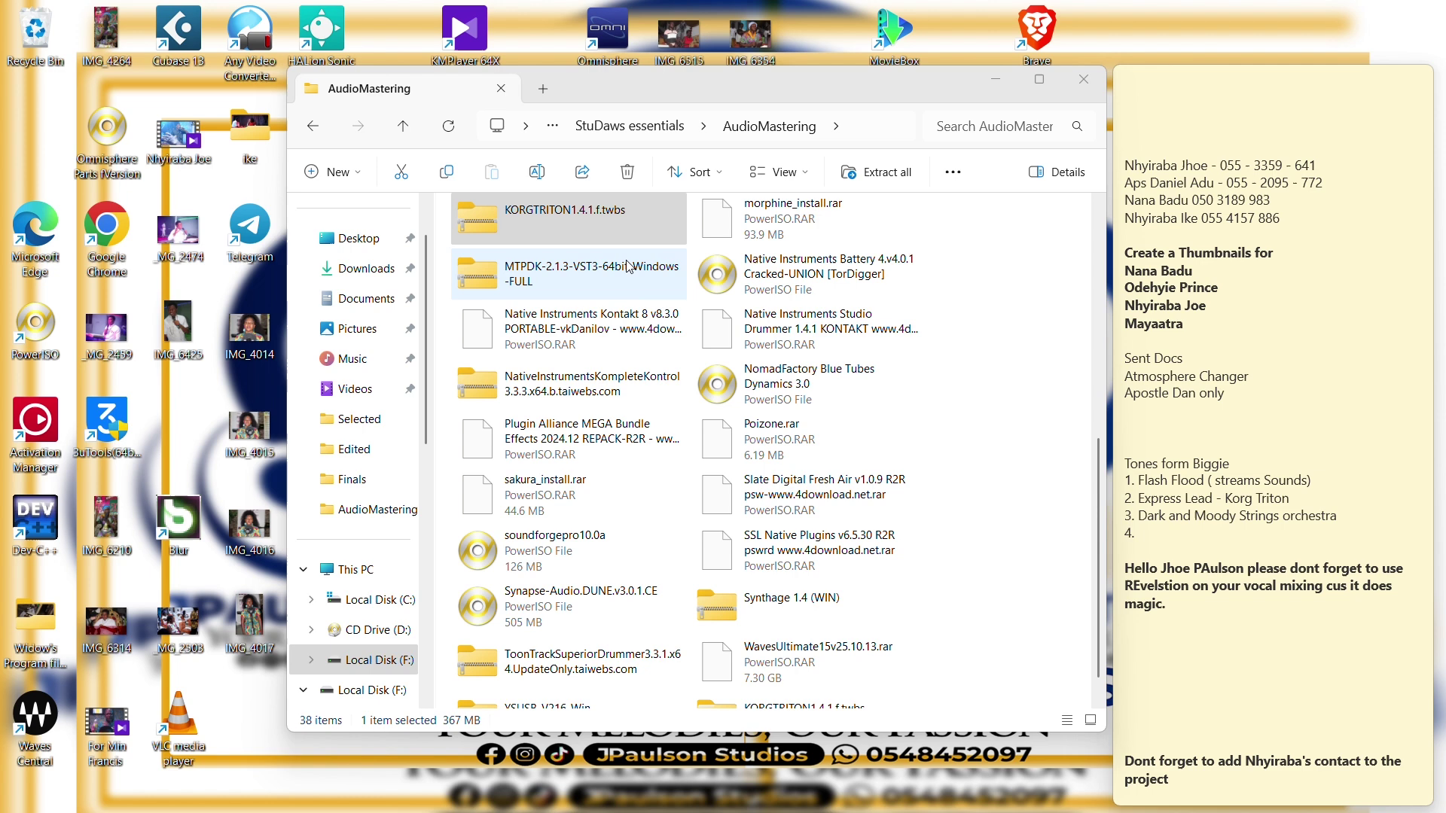
scroll(634, 283, "down", 1)
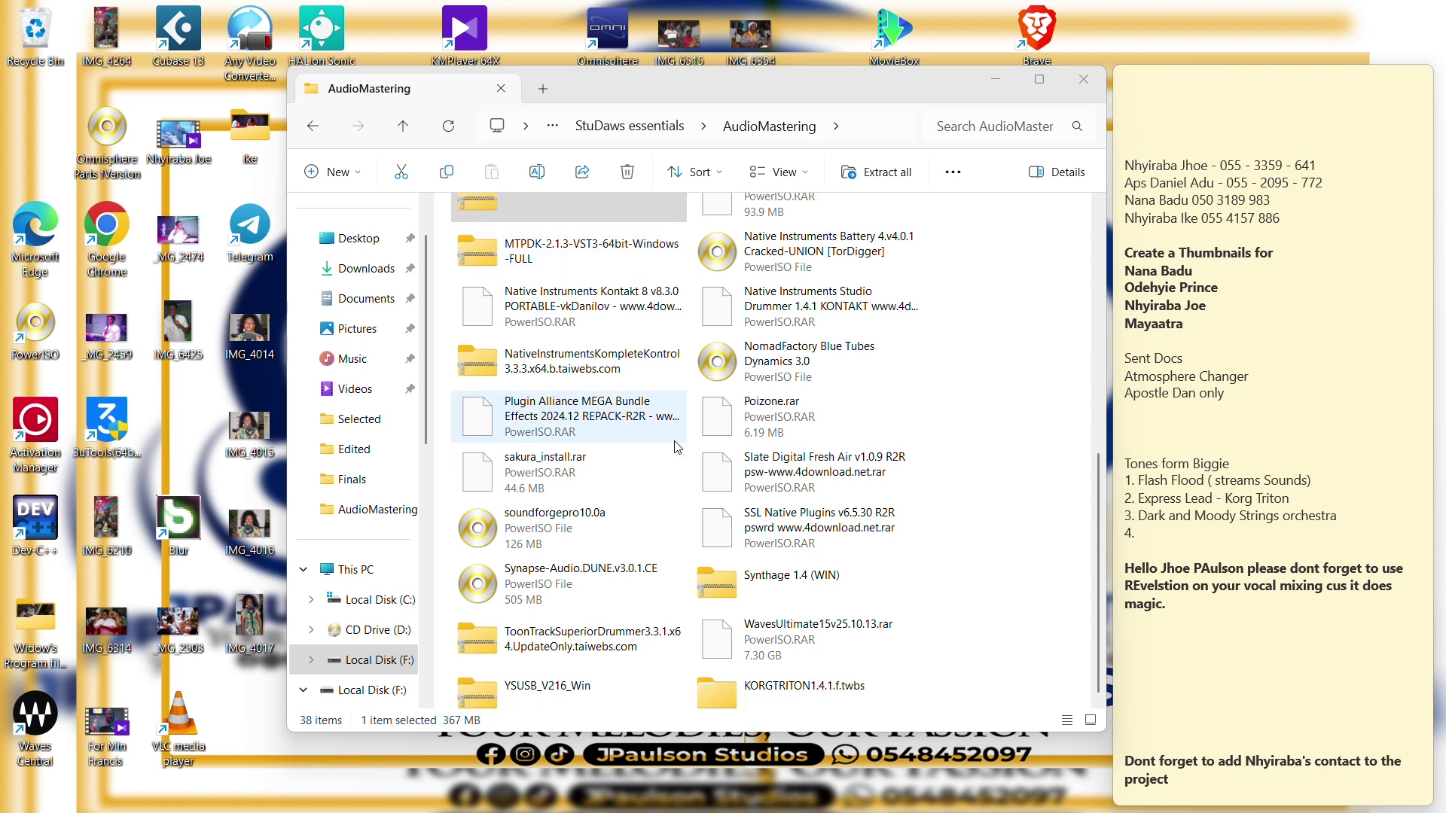
scroll(636, 286, "up", 2)
left_click(617, 259)
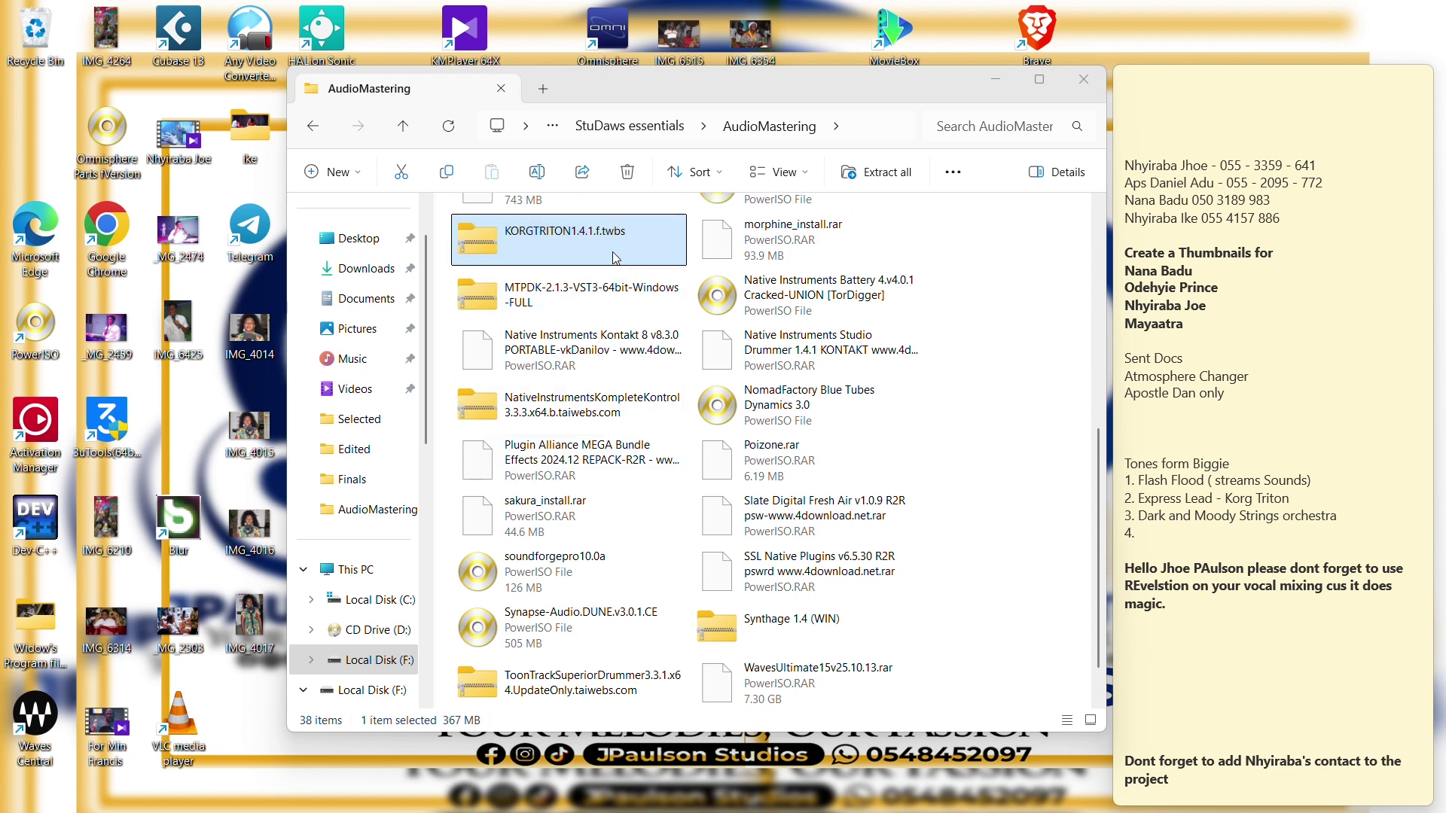
left_click_drag(616, 258, 805, 688)
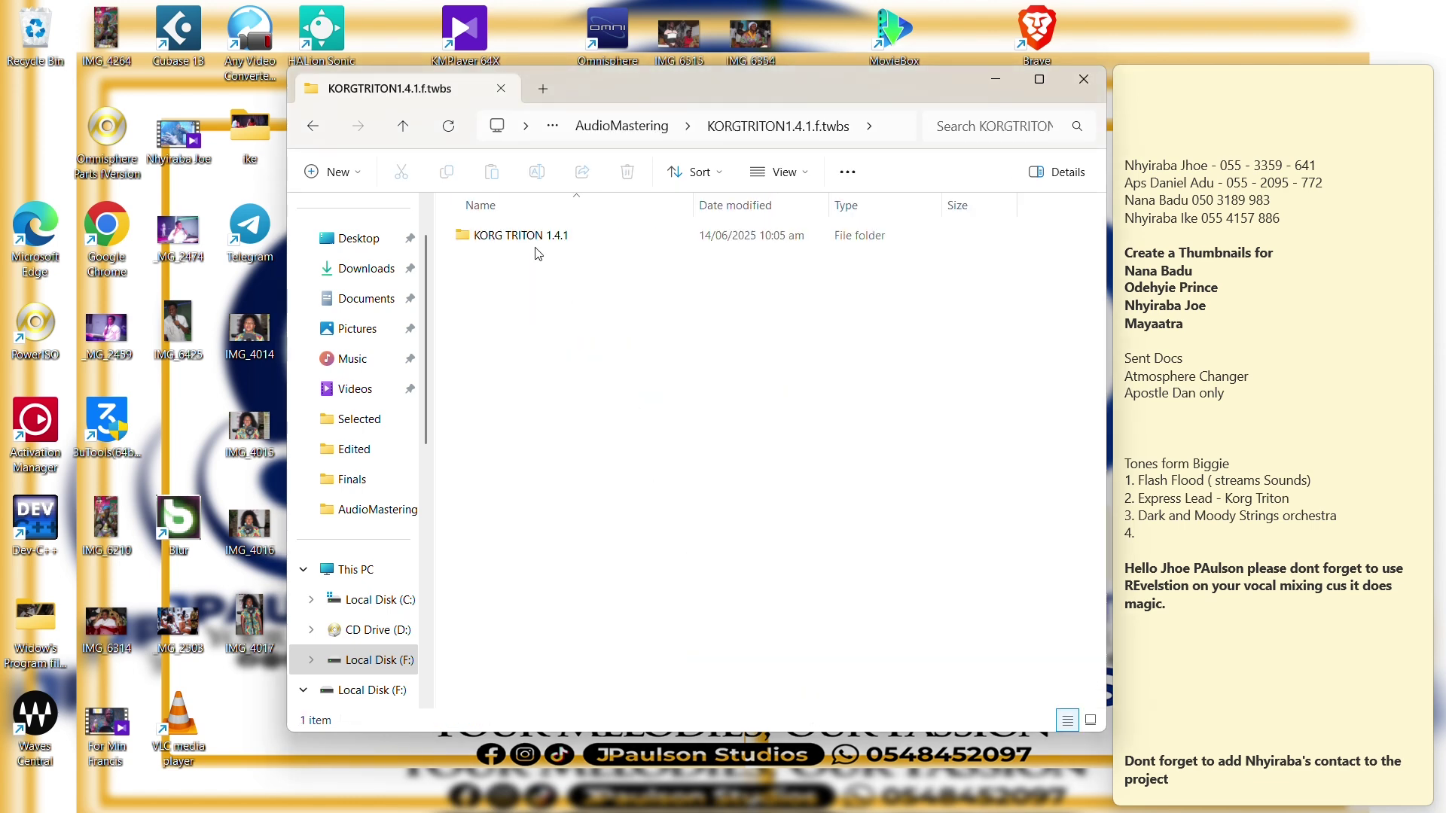
Open the KORG TRITON 1.4.1 folder and select the TRITON installer.
left_click(534, 242)
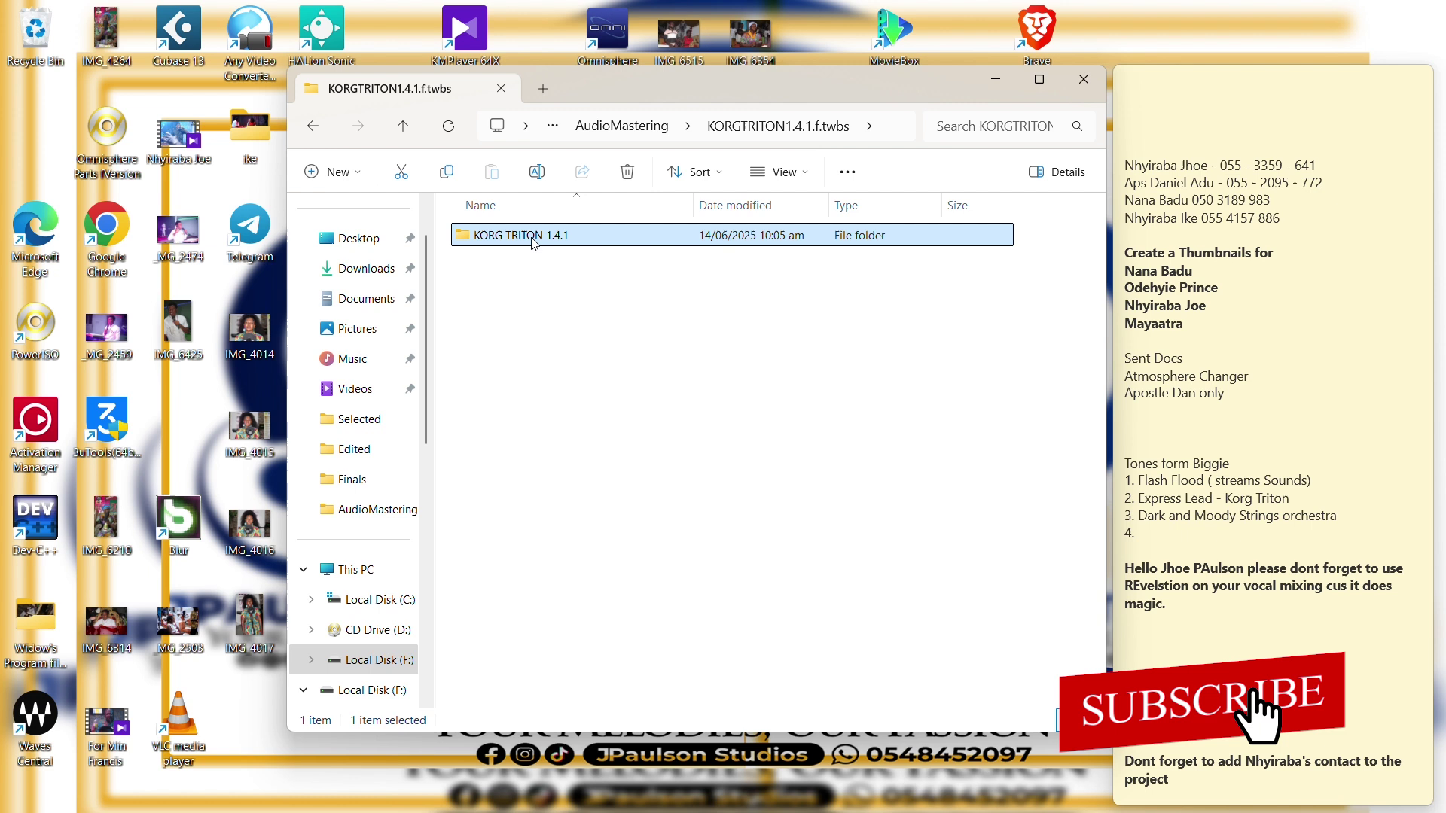
right_click(534, 242)
left_click(640, 315)
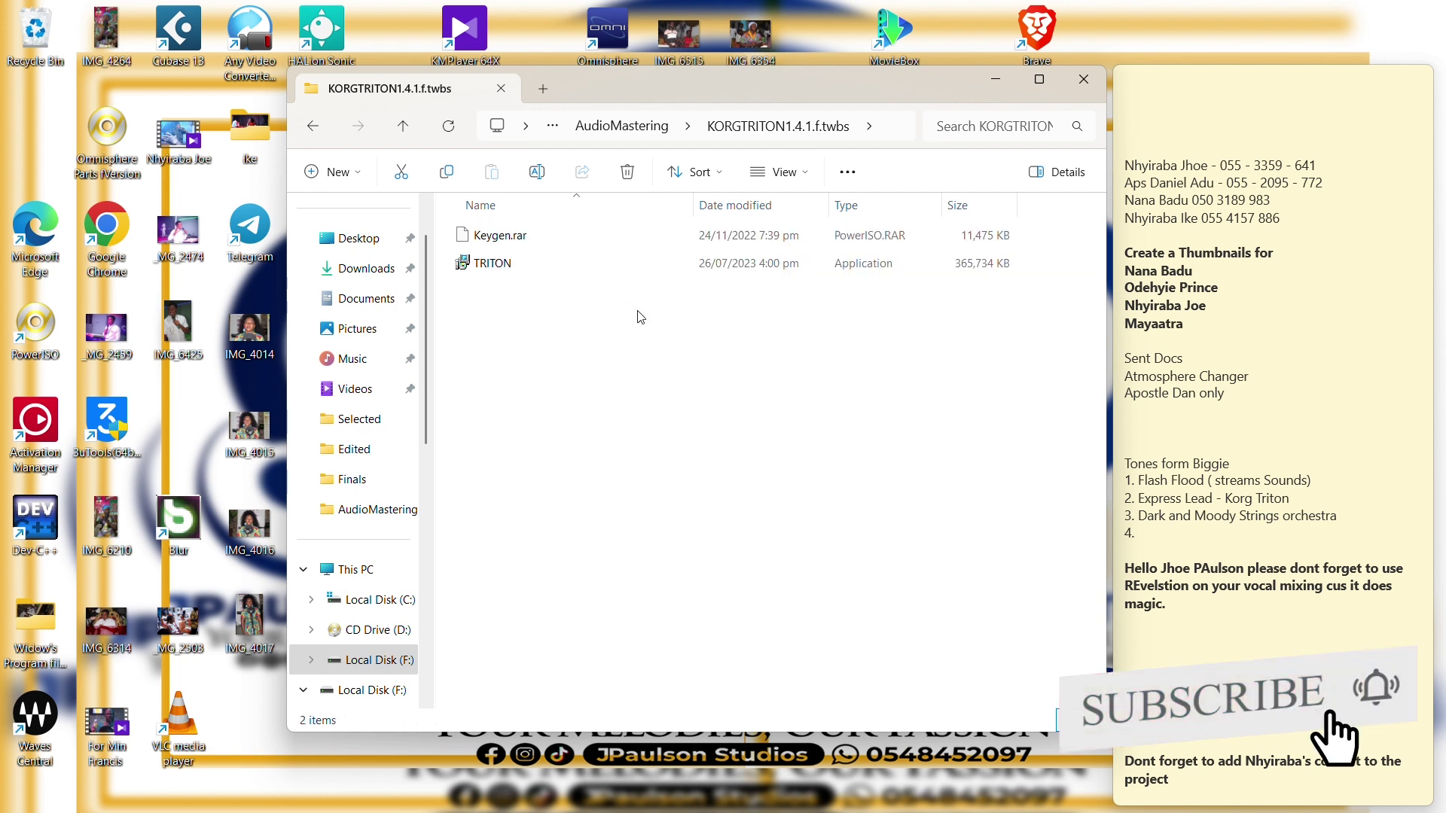
left_click(501, 266)
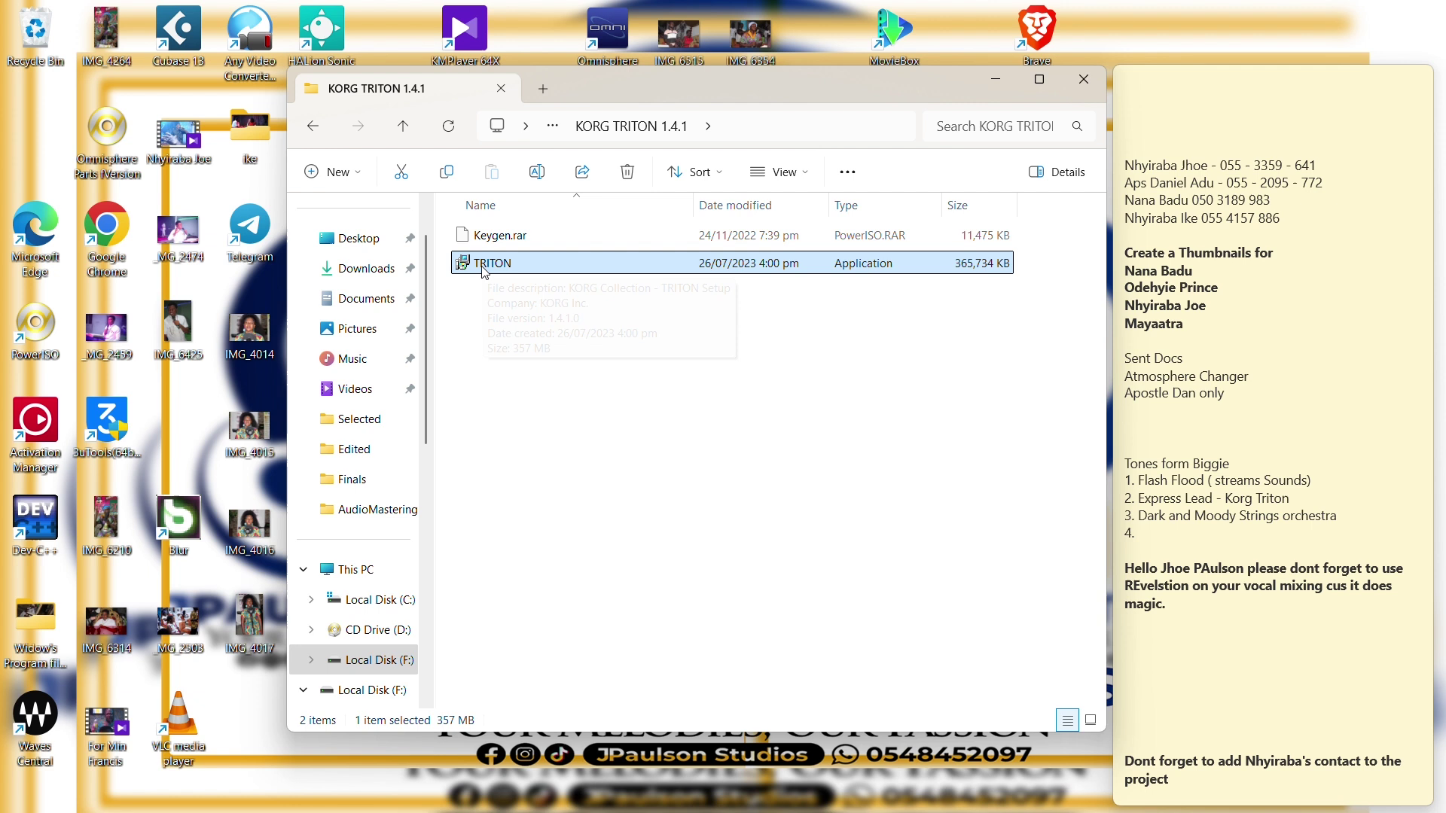
Launch the TRITON setup and choose English as the setup language.
double_click(478, 265)
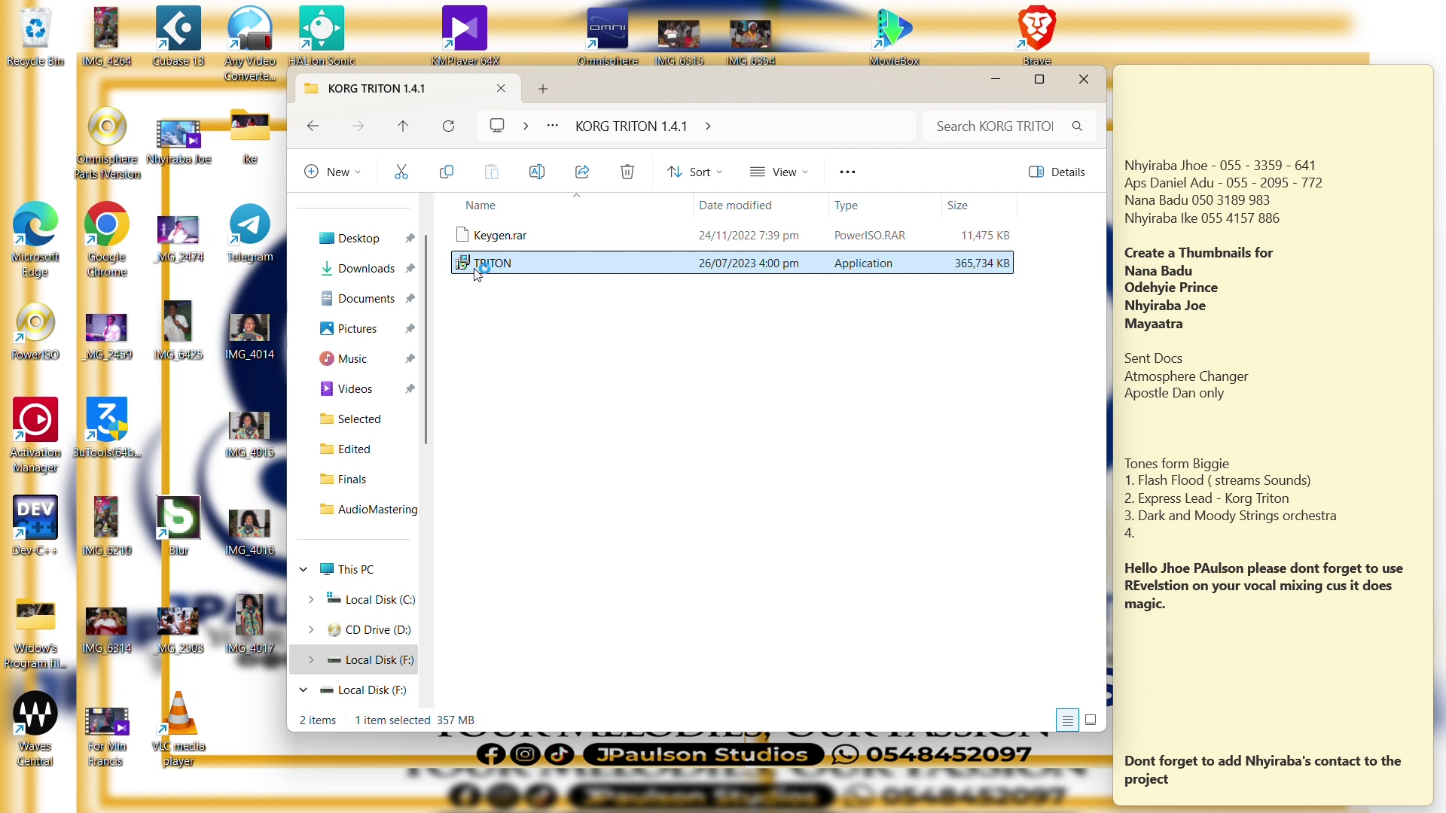
mouse_move(972, 806)
left_click_drag(717, 80, 1032, 79)
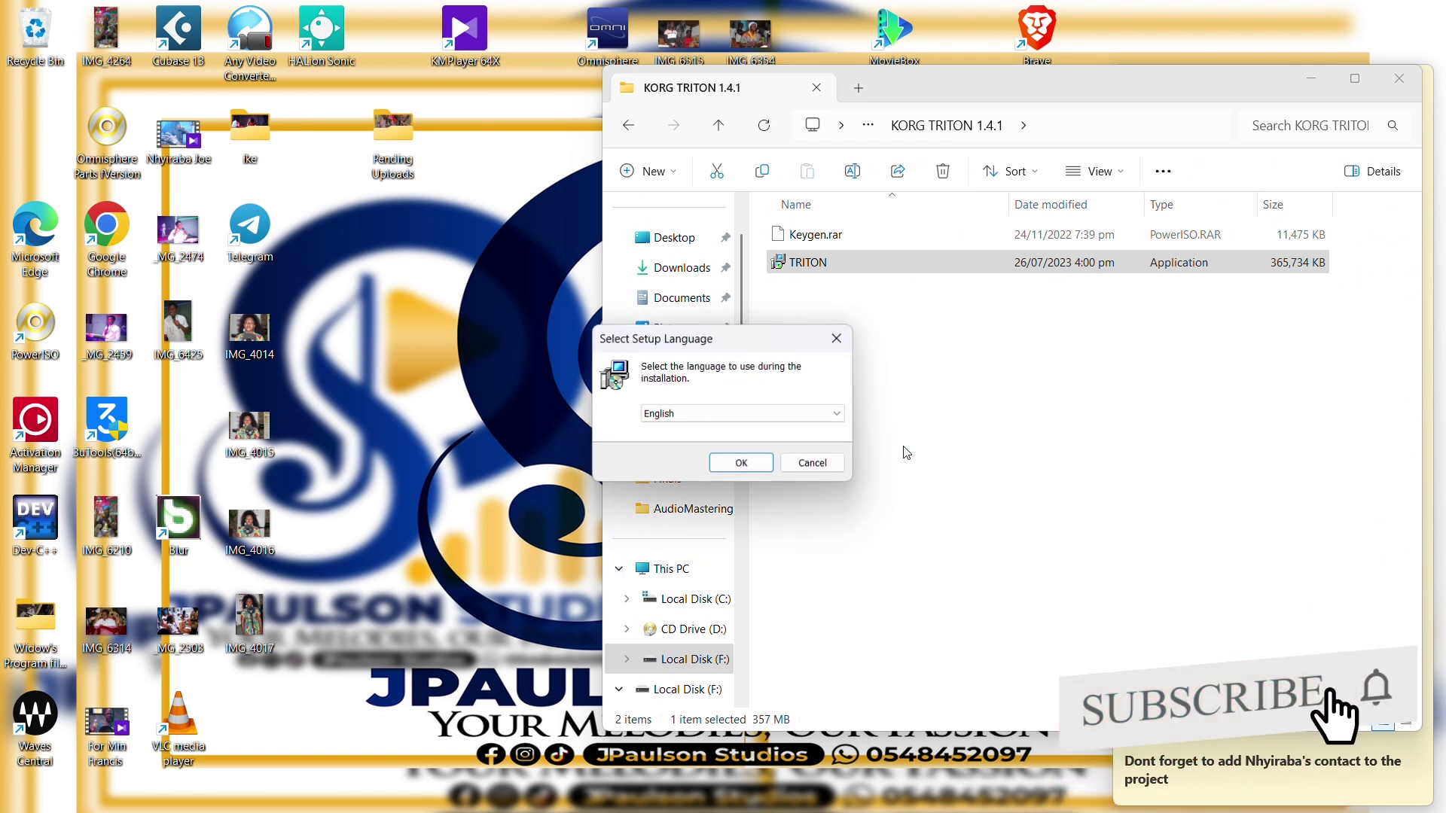
left_click(741, 458)
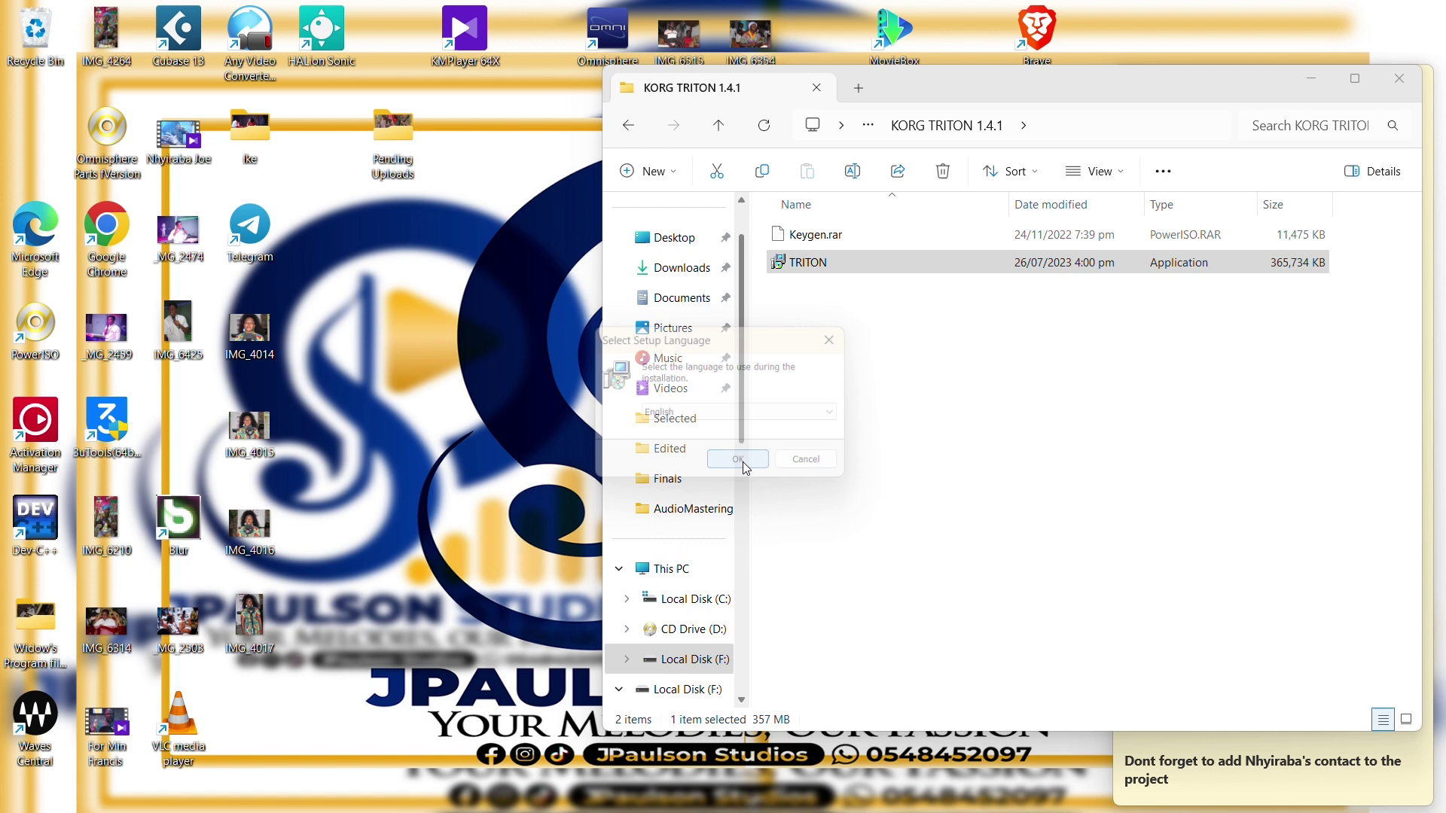
Accept the licence and keep default application and VST3 folders plus the desktop shortcut.
left_click(610, 510)
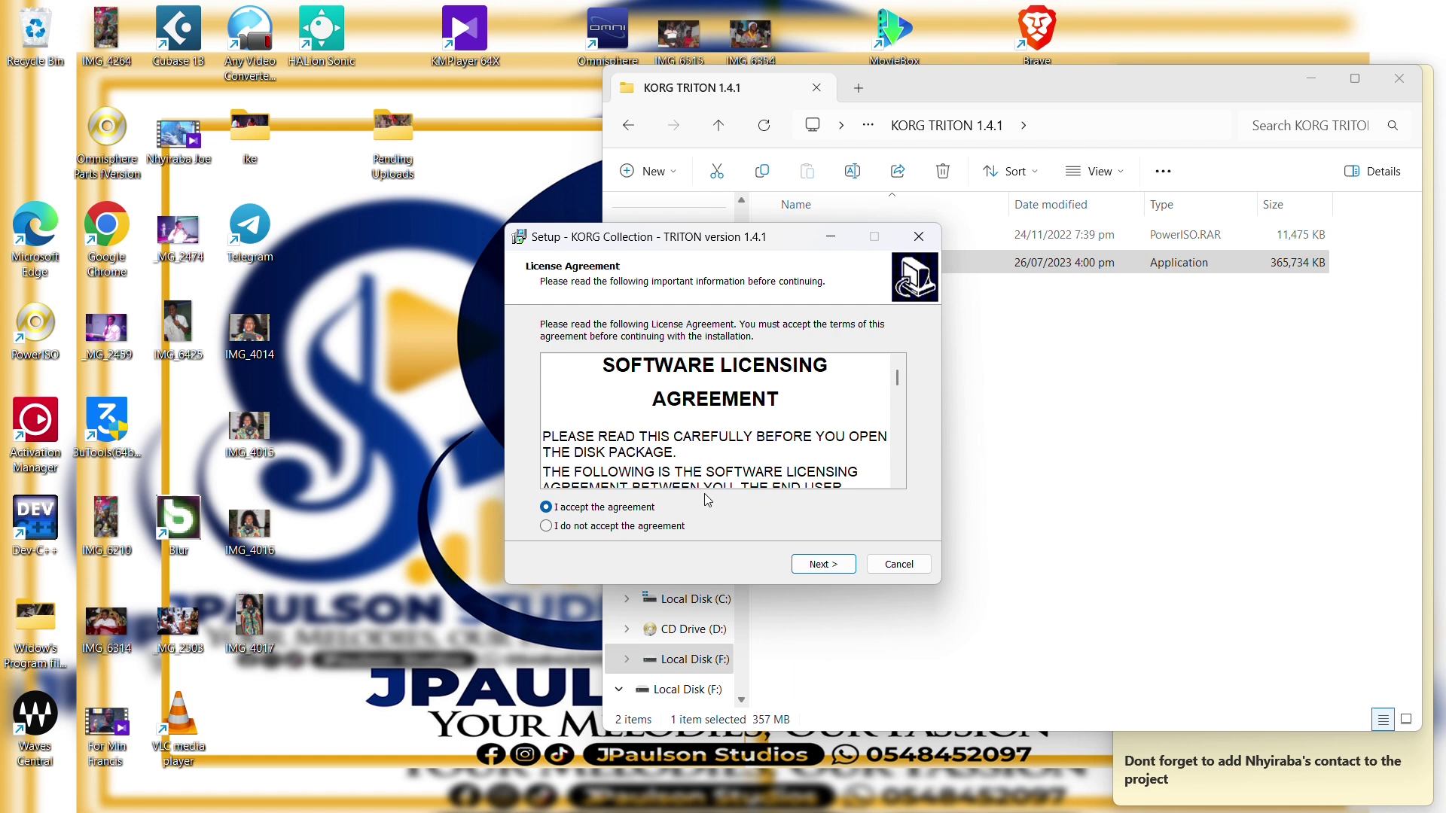
double_click(633, 428)
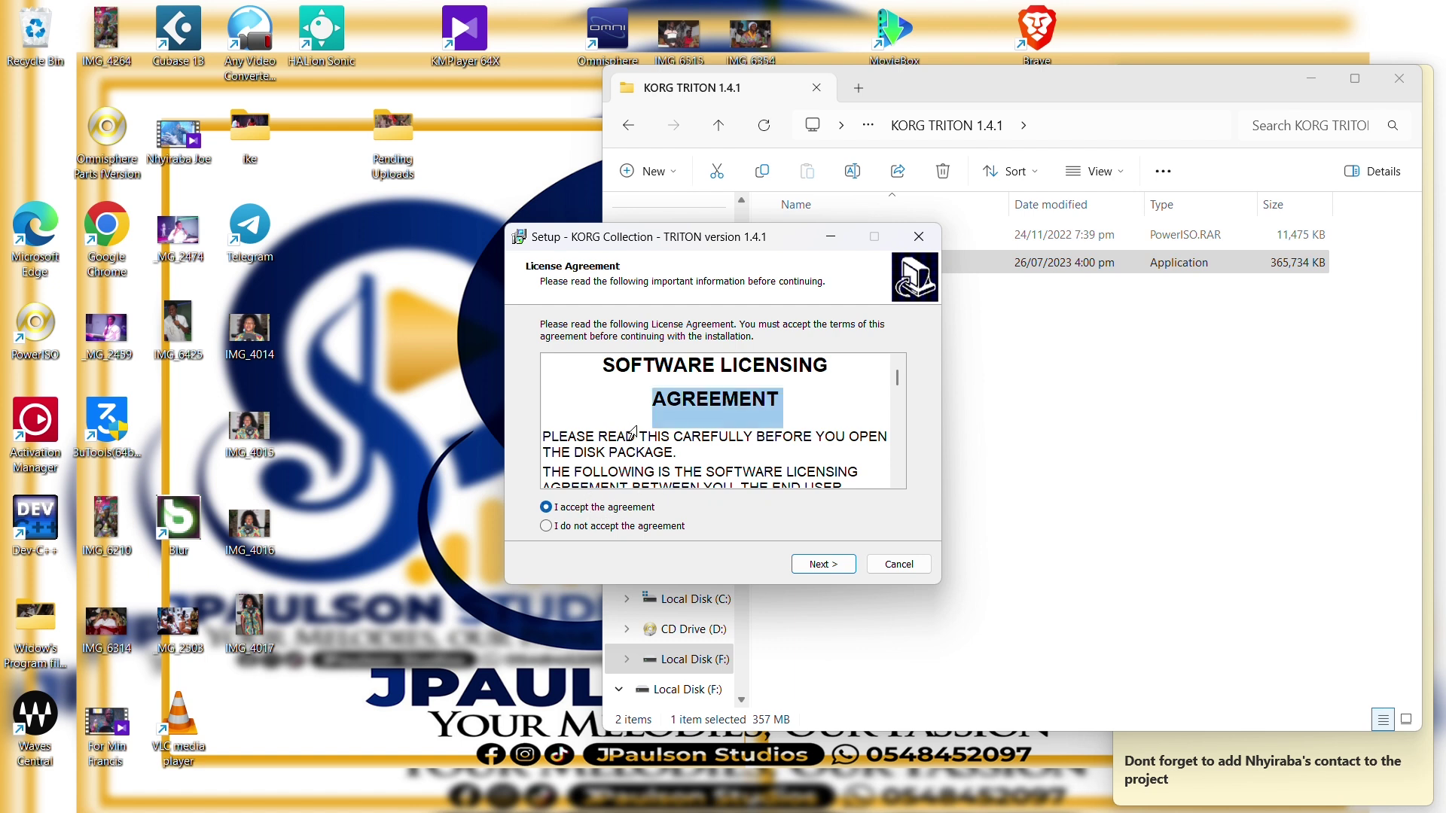
left_click(673, 452)
left_click(821, 560)
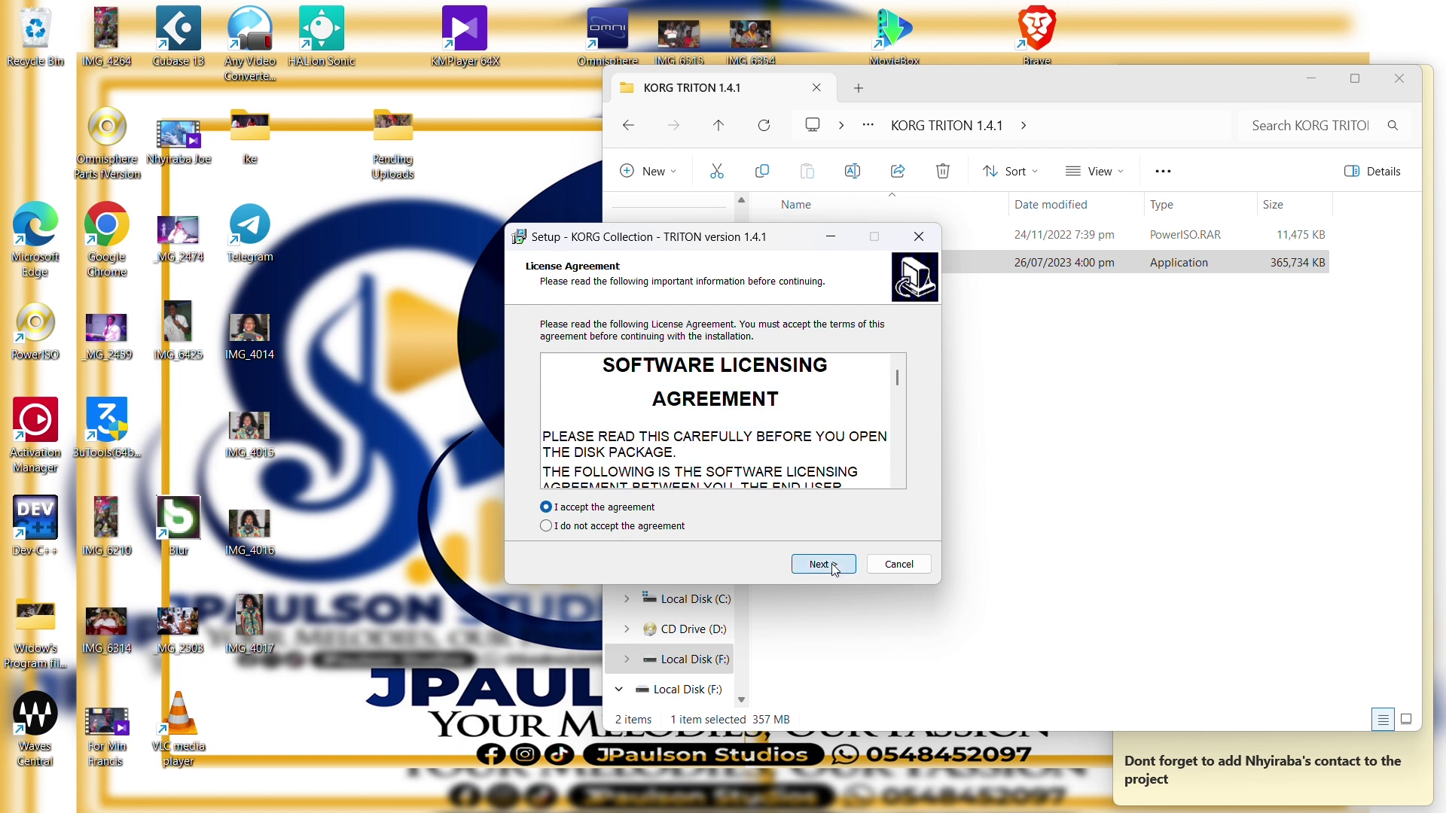
left_click(827, 566)
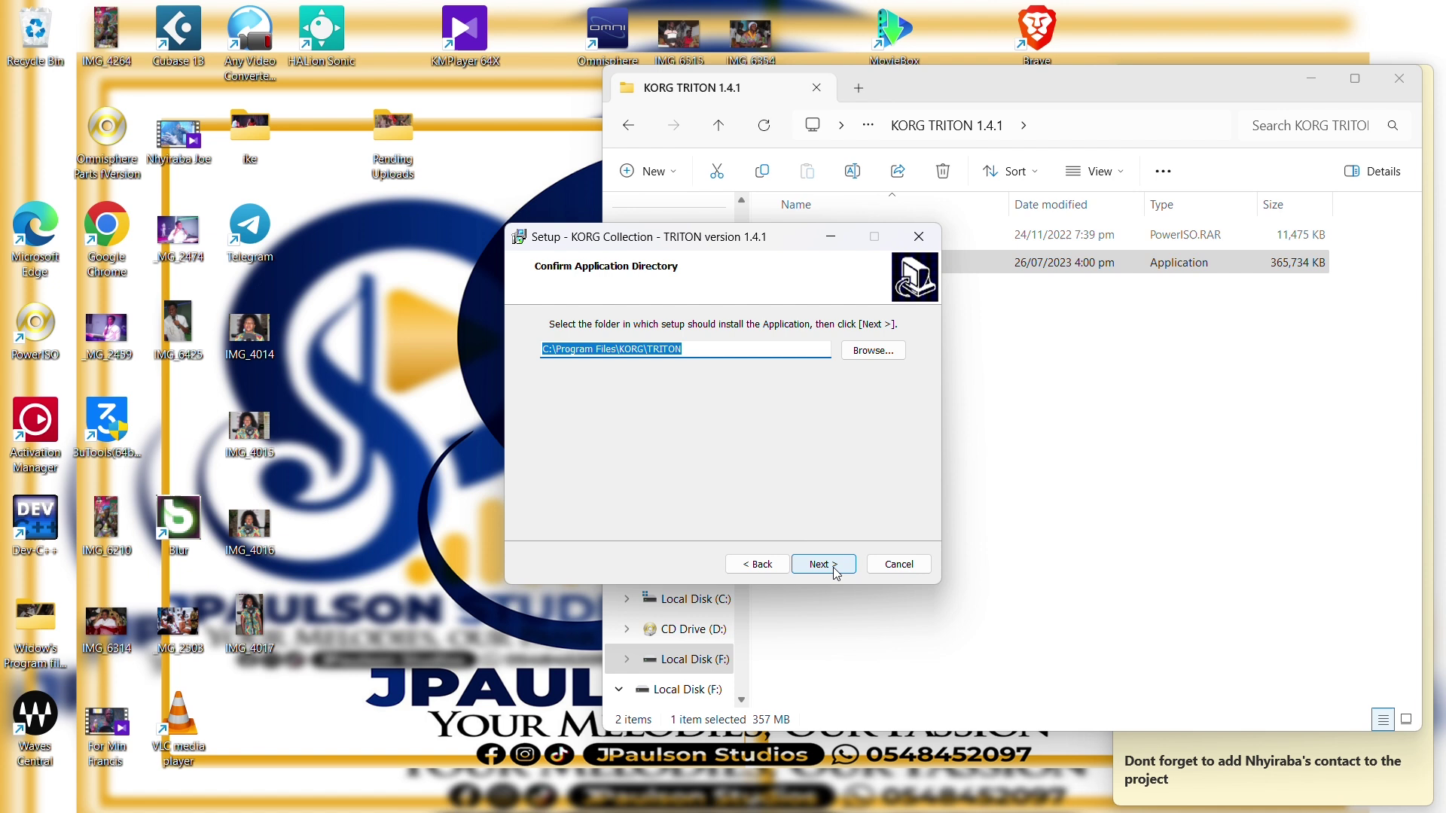
left_click(824, 564)
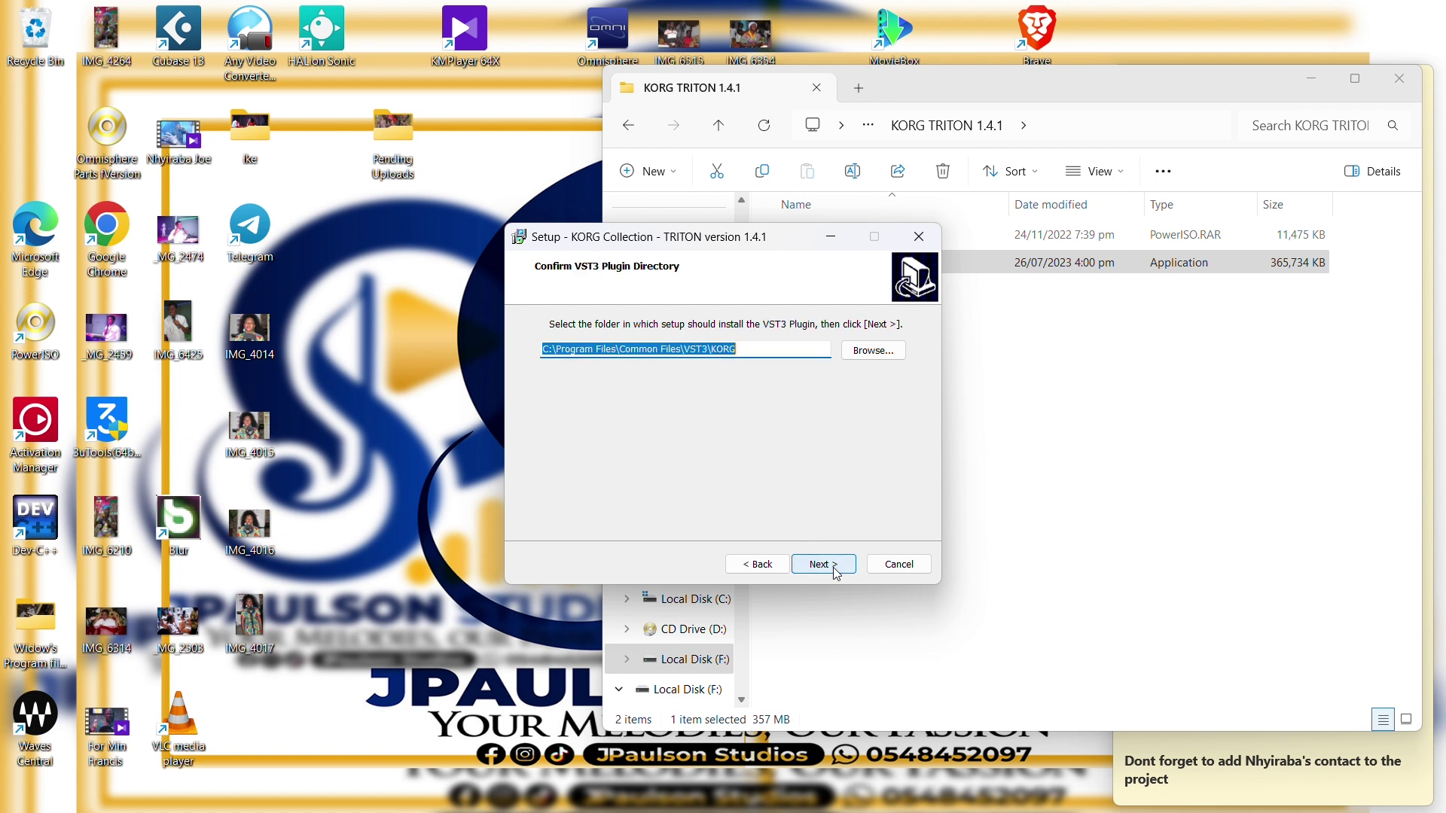
left_click(837, 574)
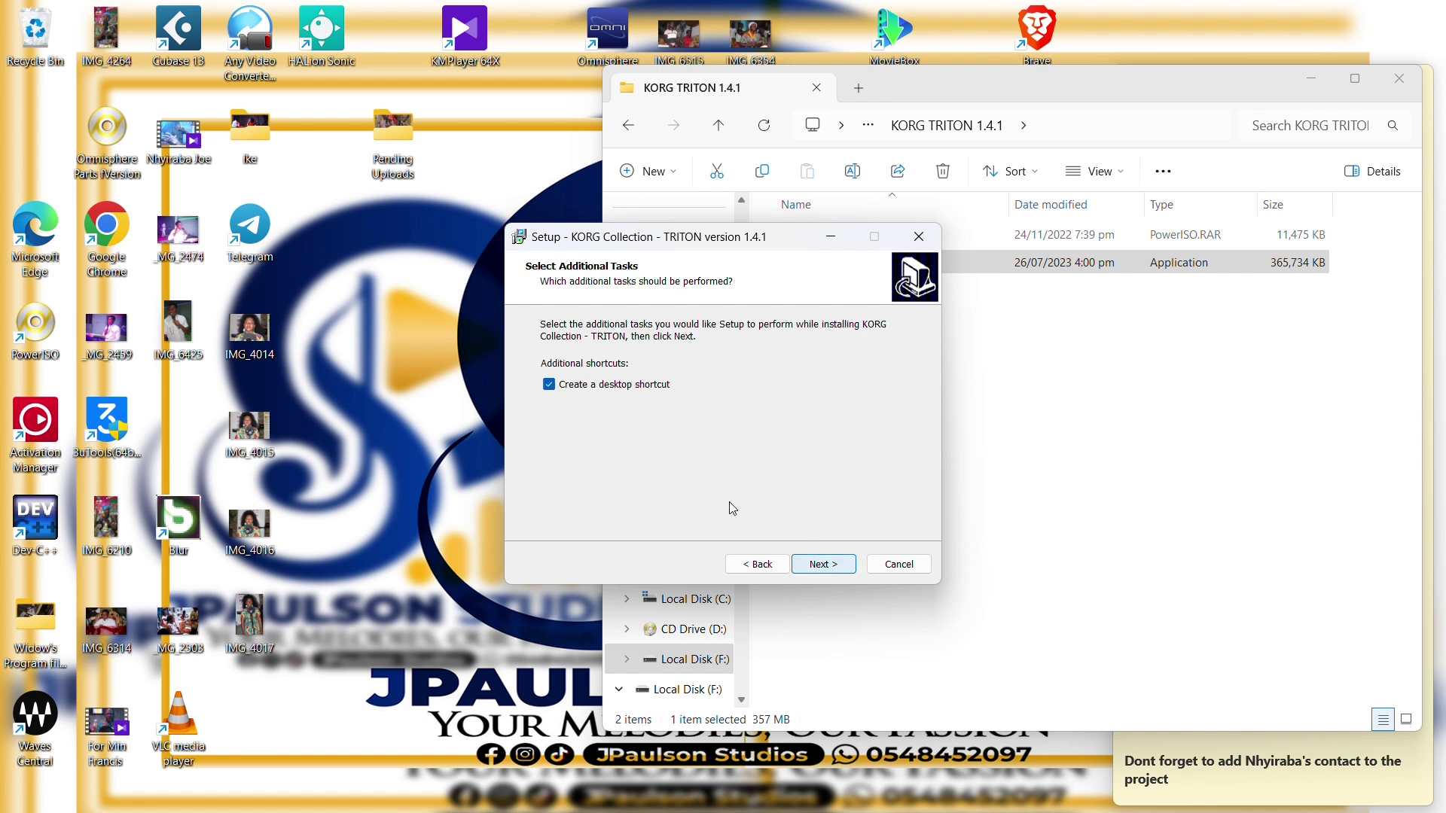
left_click(824, 565)
Start the TRITON installation, move its window left, and select Keygen.rar.
left_click(840, 571)
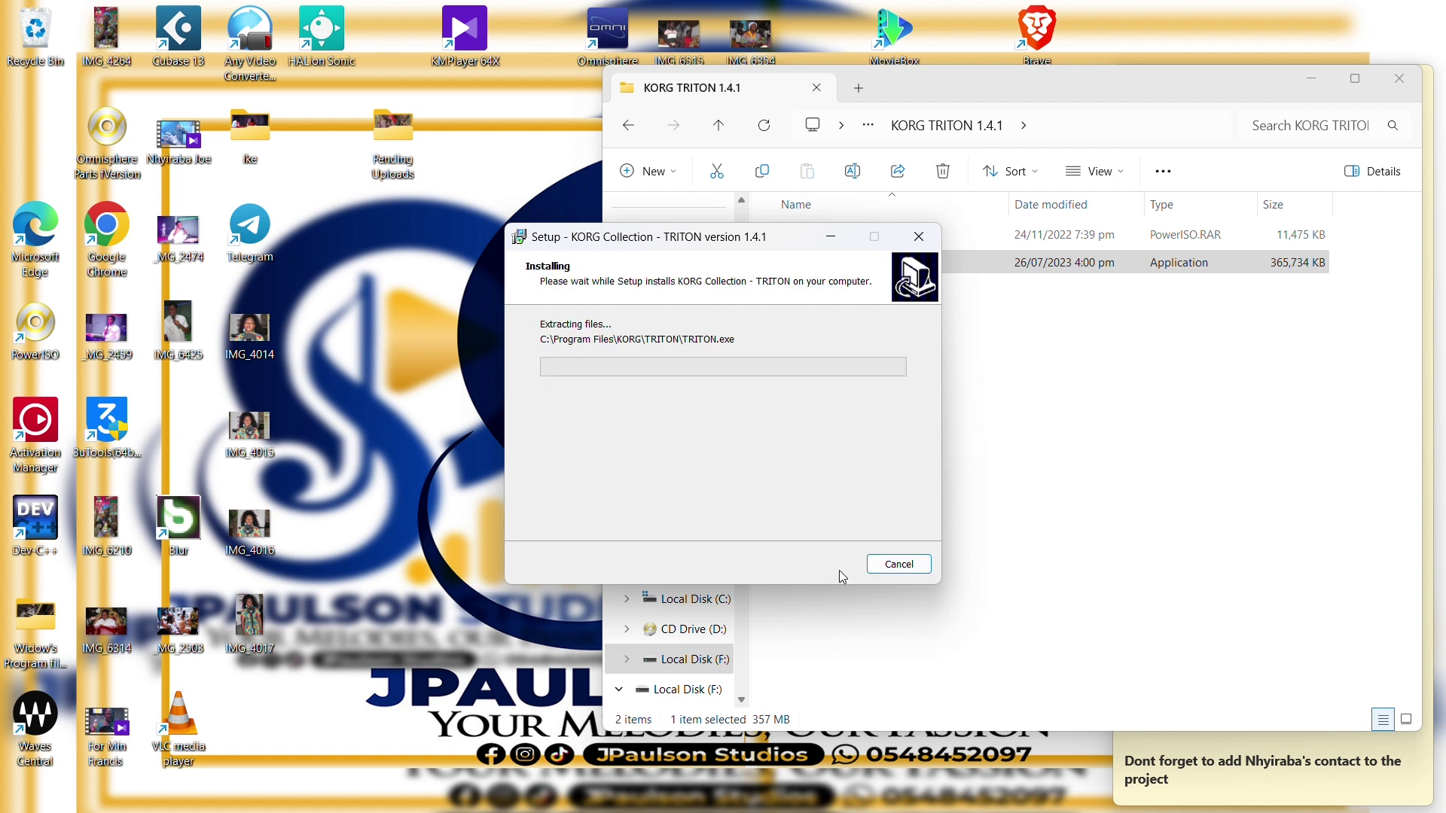
left_click_drag(792, 238, 374, 235)
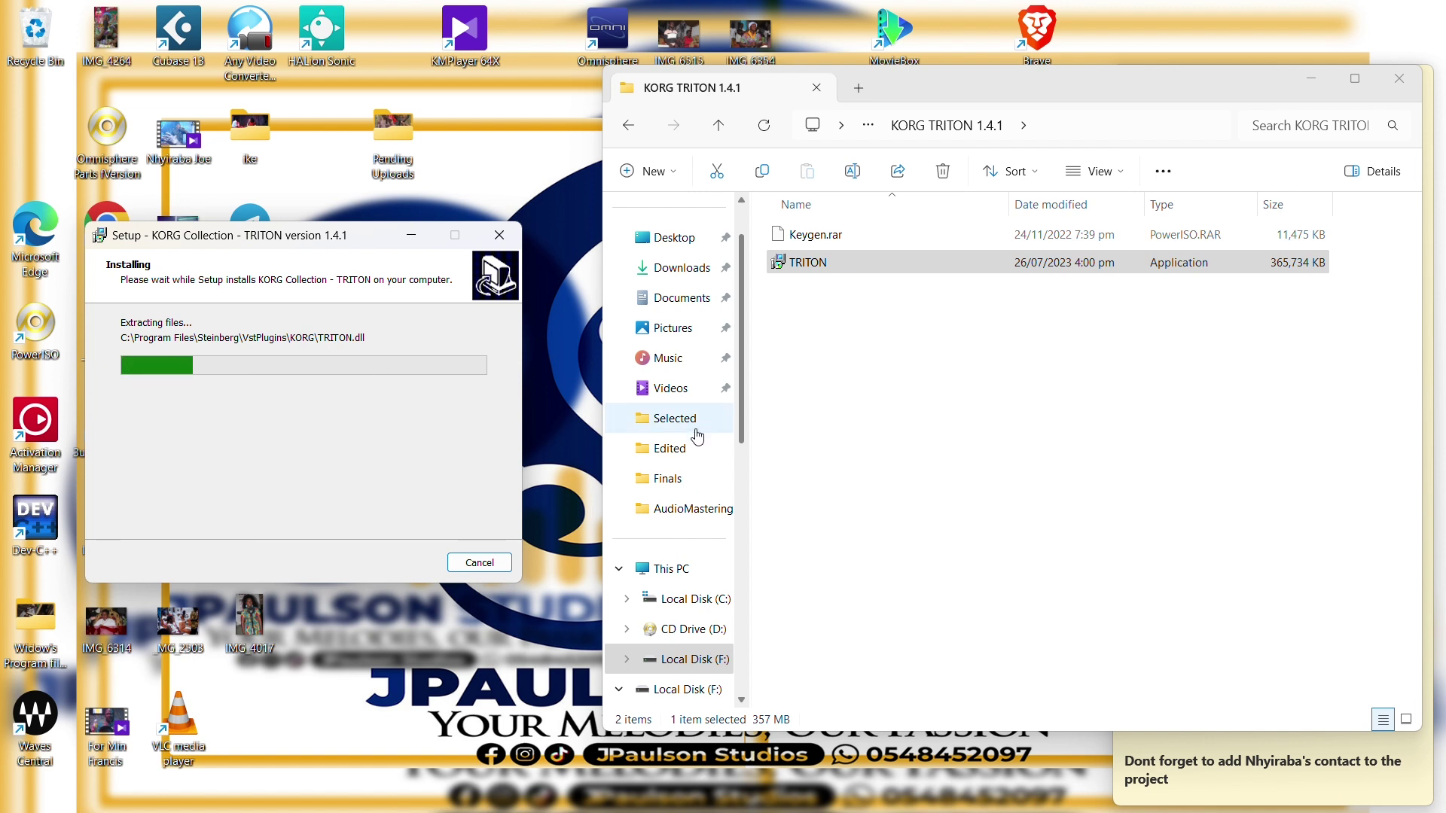
left_click(863, 238)
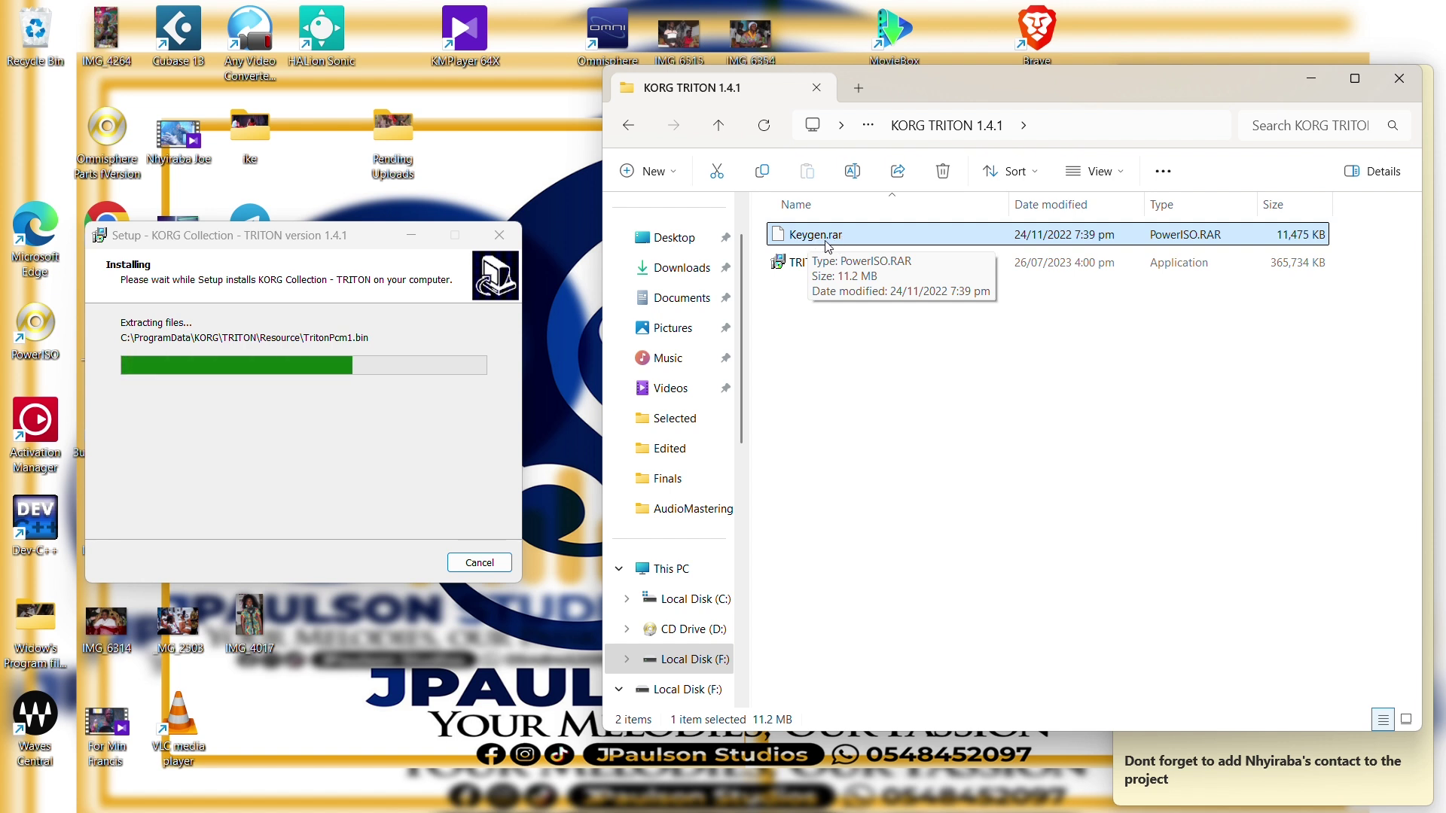
Extract Keygen.rar into a Keygen folder.
right_click(827, 242)
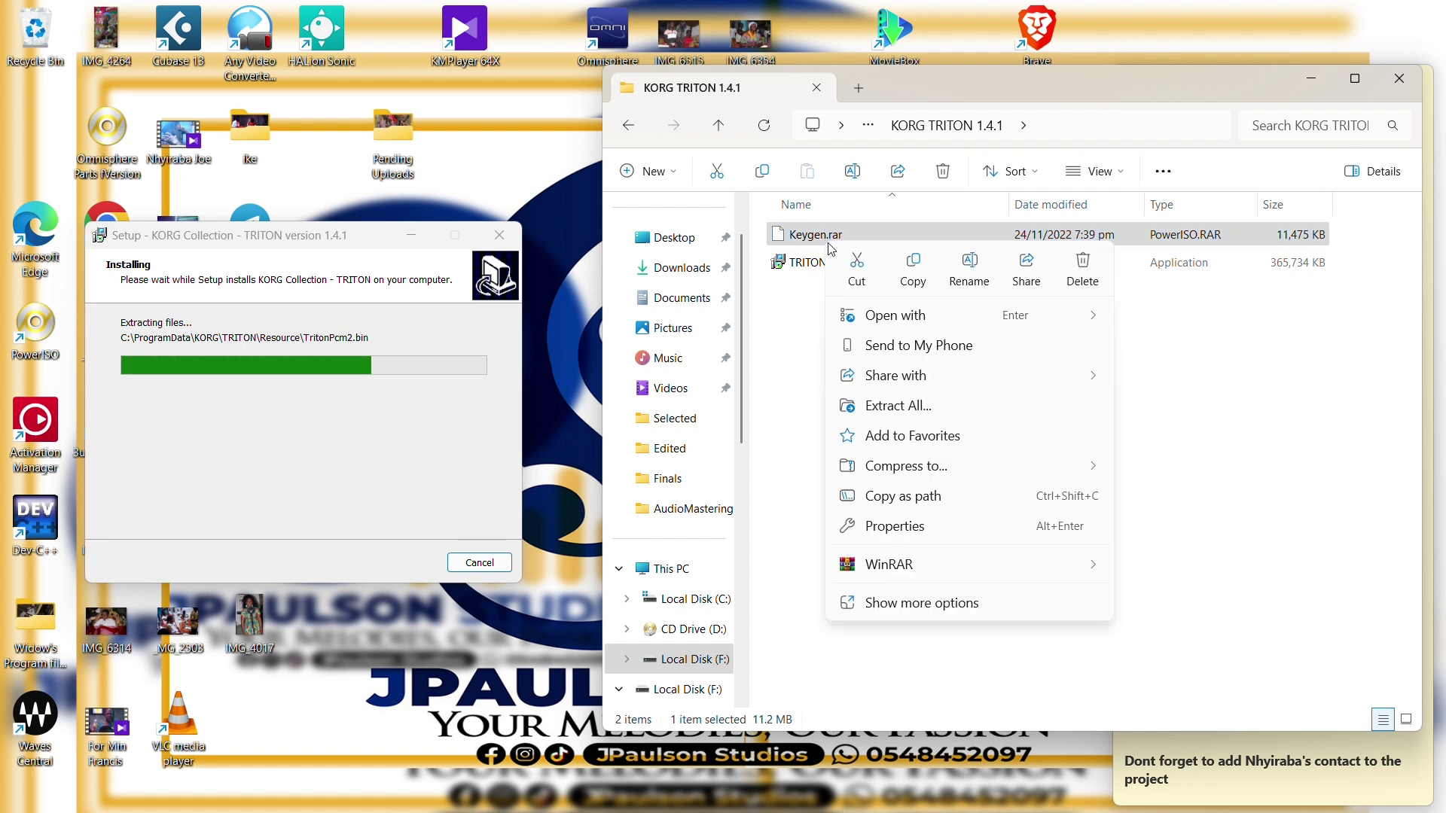
left_click(903, 601)
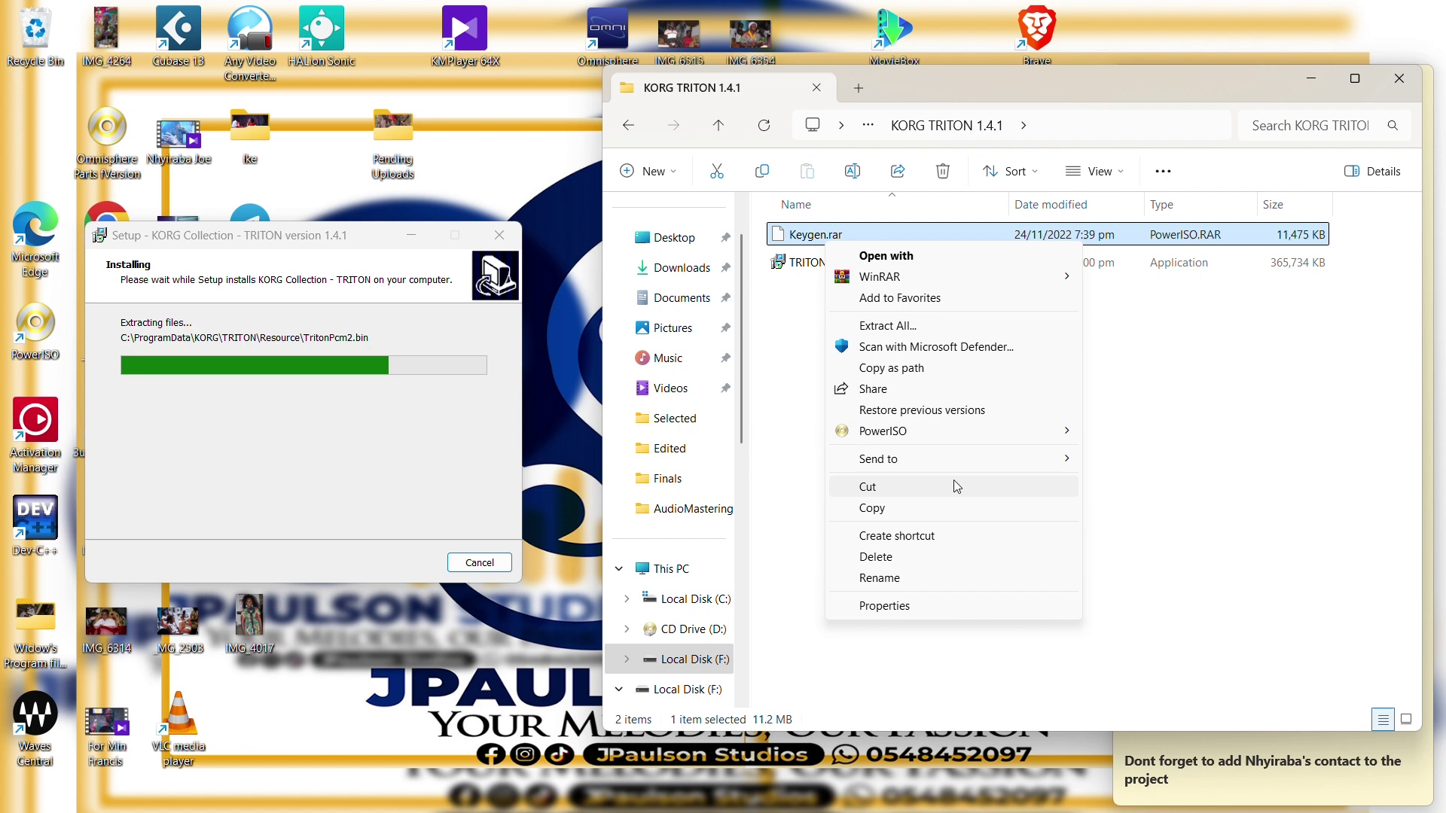
mouse_move(972, 455)
mouse_move(1026, 435)
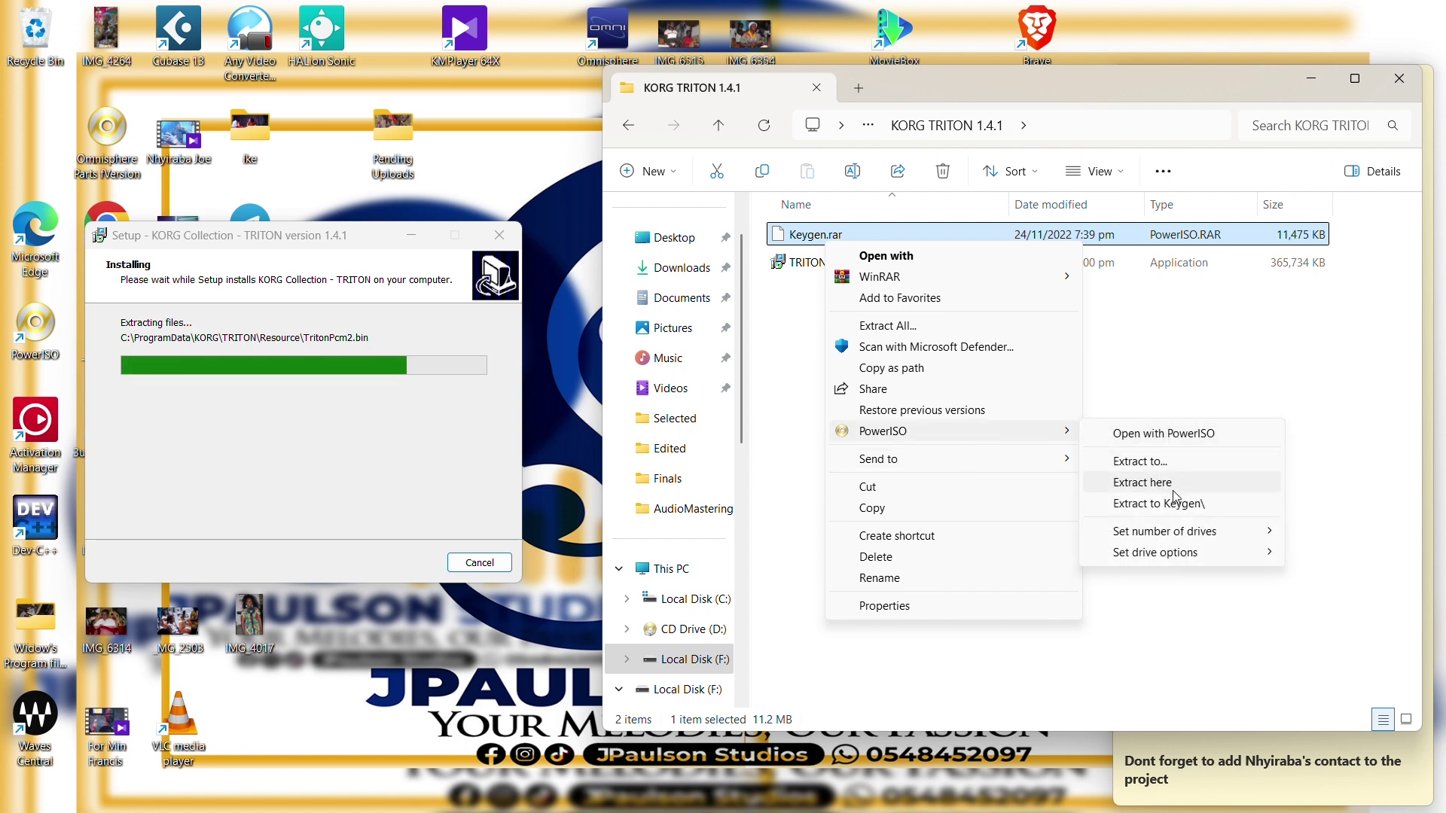
left_click(1176, 503)
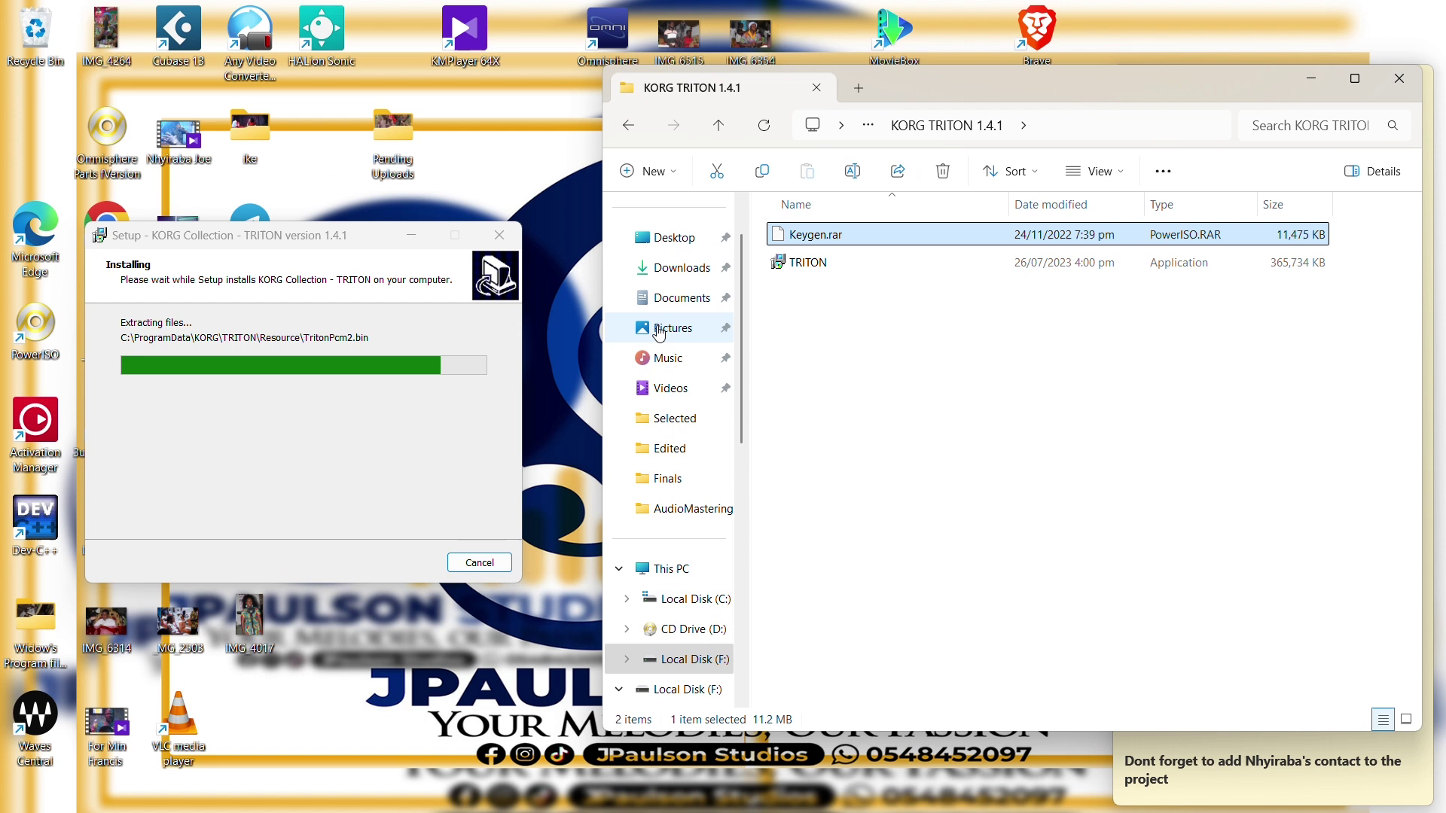
Open the Keygen folder and look through its R2R and RET folders.
left_click(827, 291)
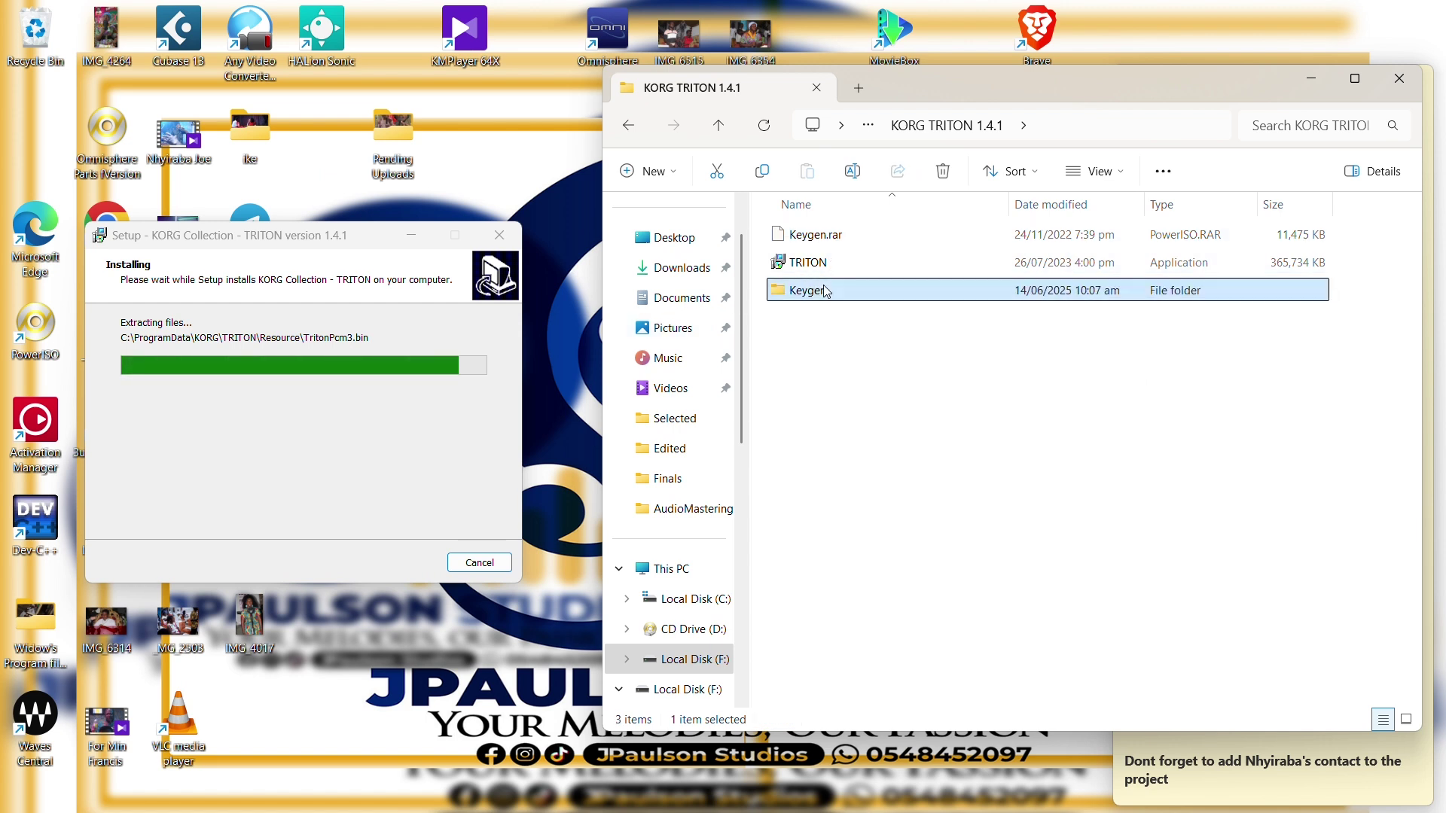
double_click(827, 291)
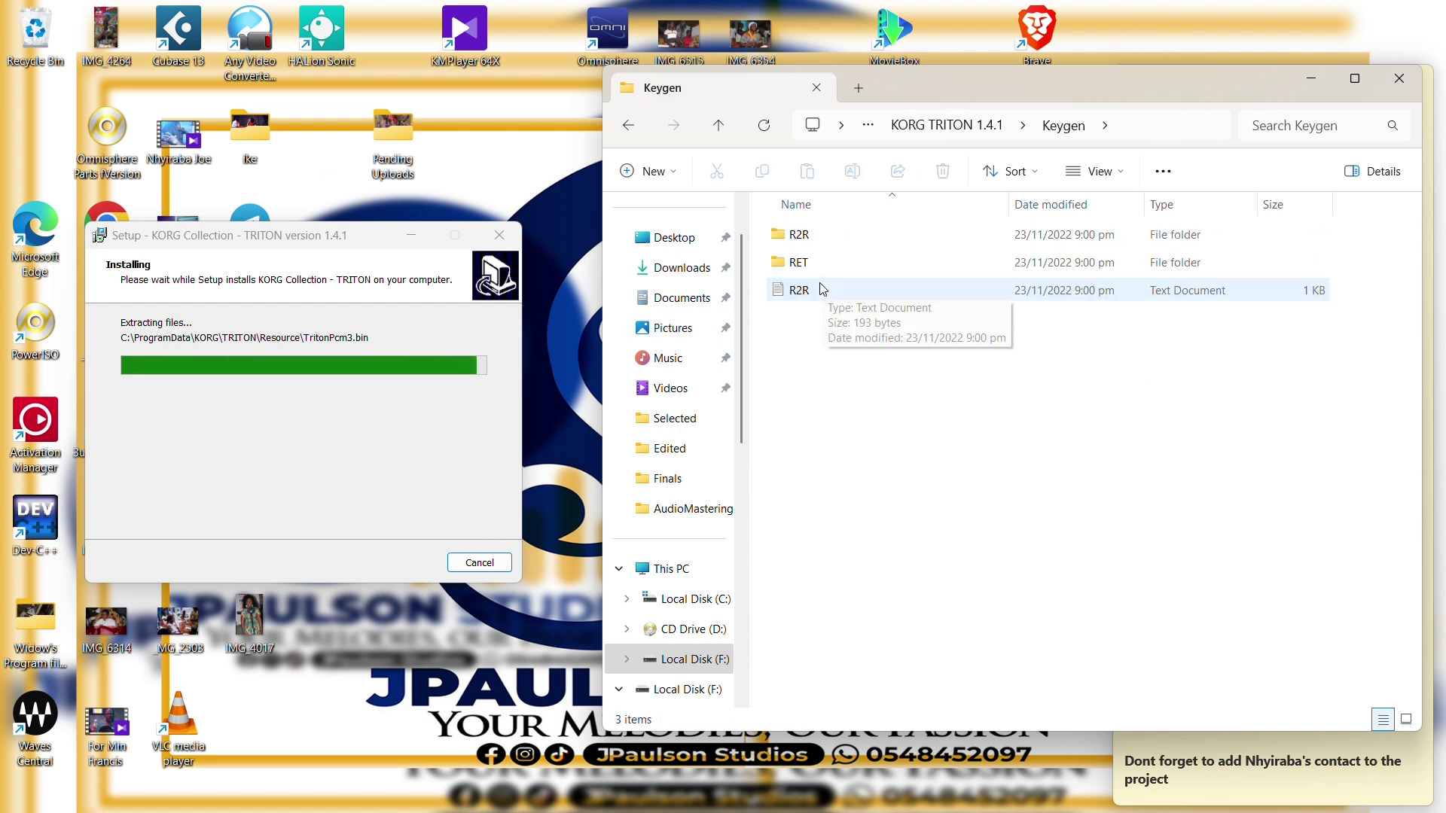
left_click(802, 244)
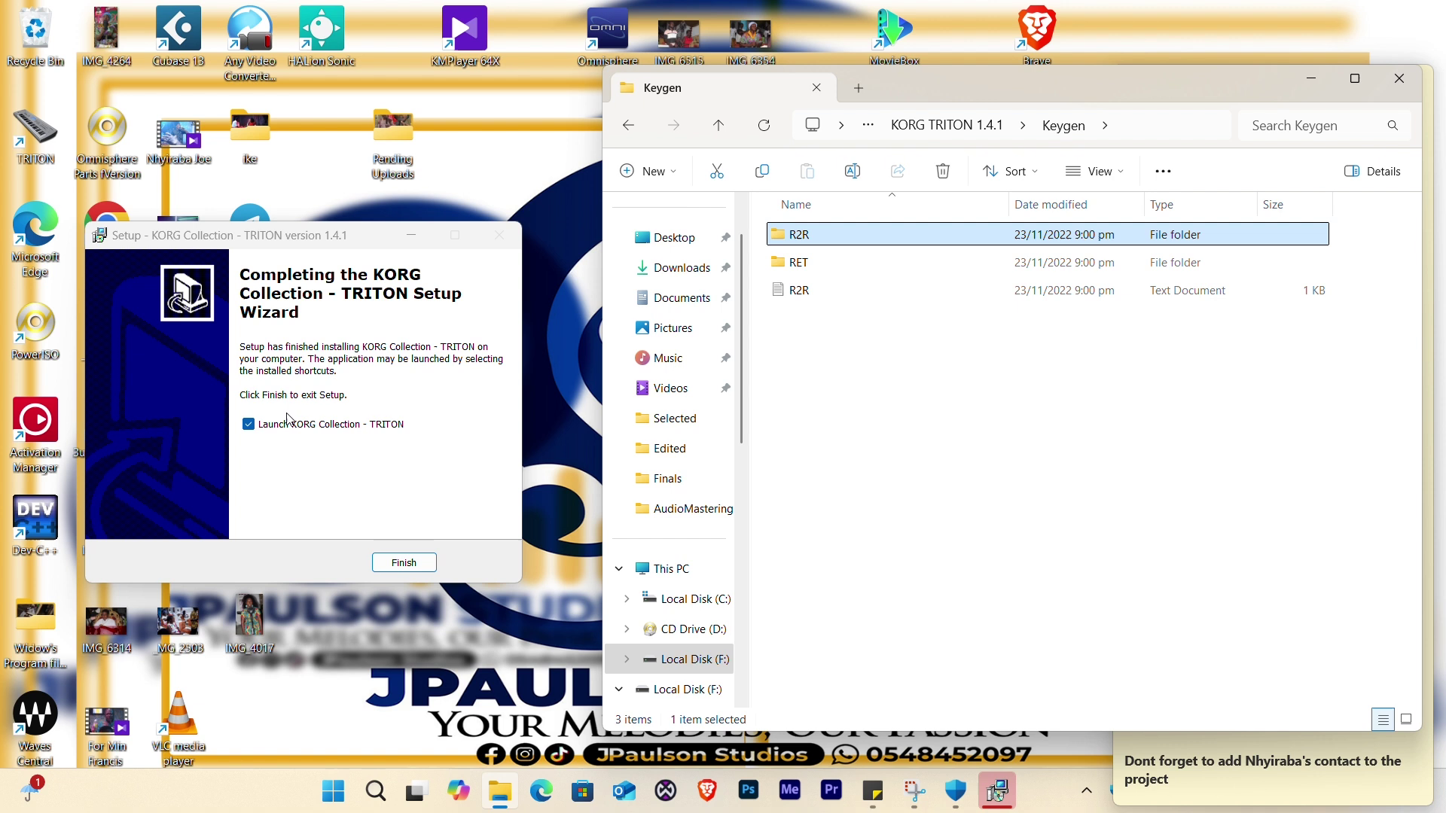
left_click(787, 261)
left_click(839, 232)
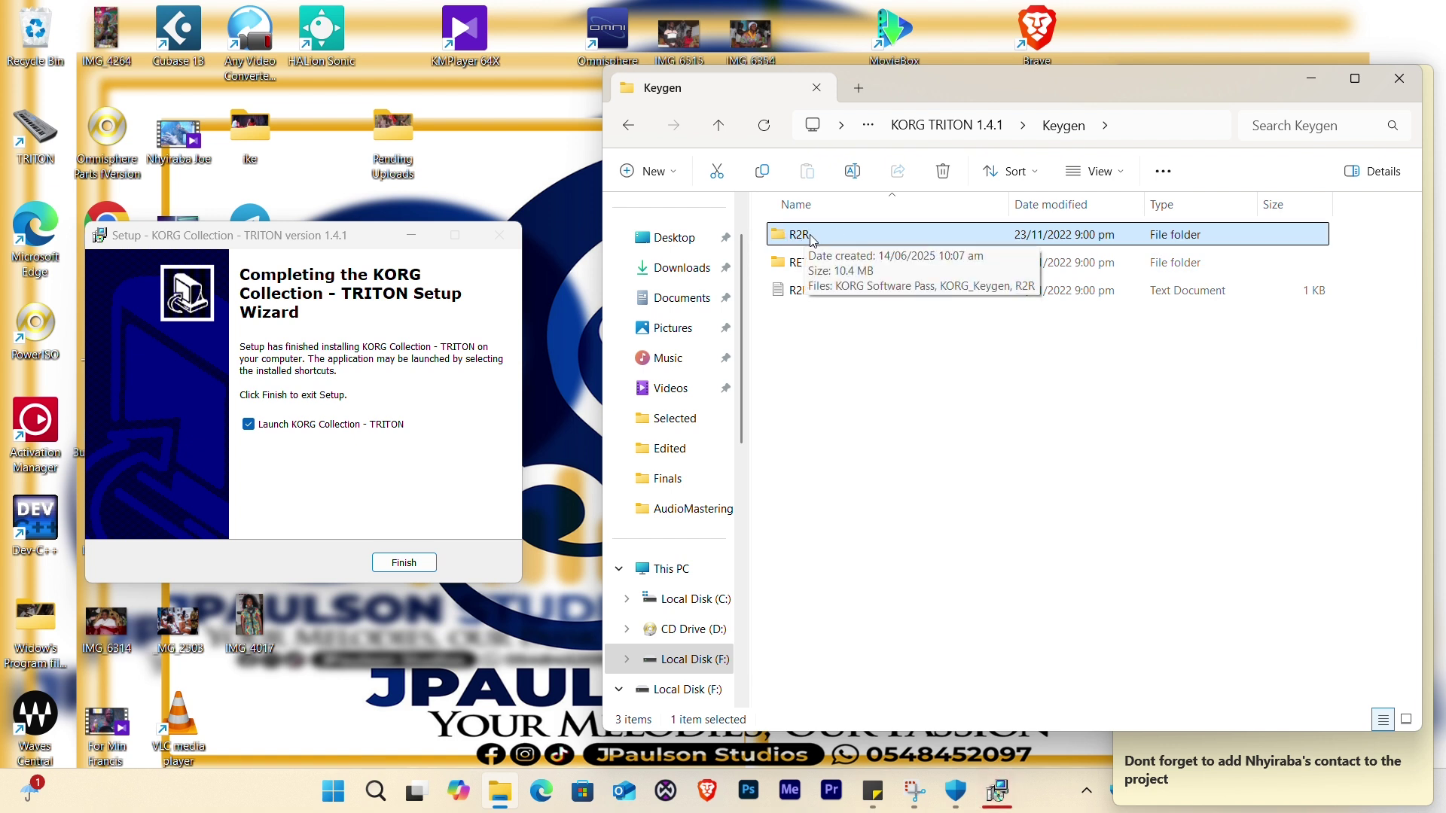
left_click(821, 264)
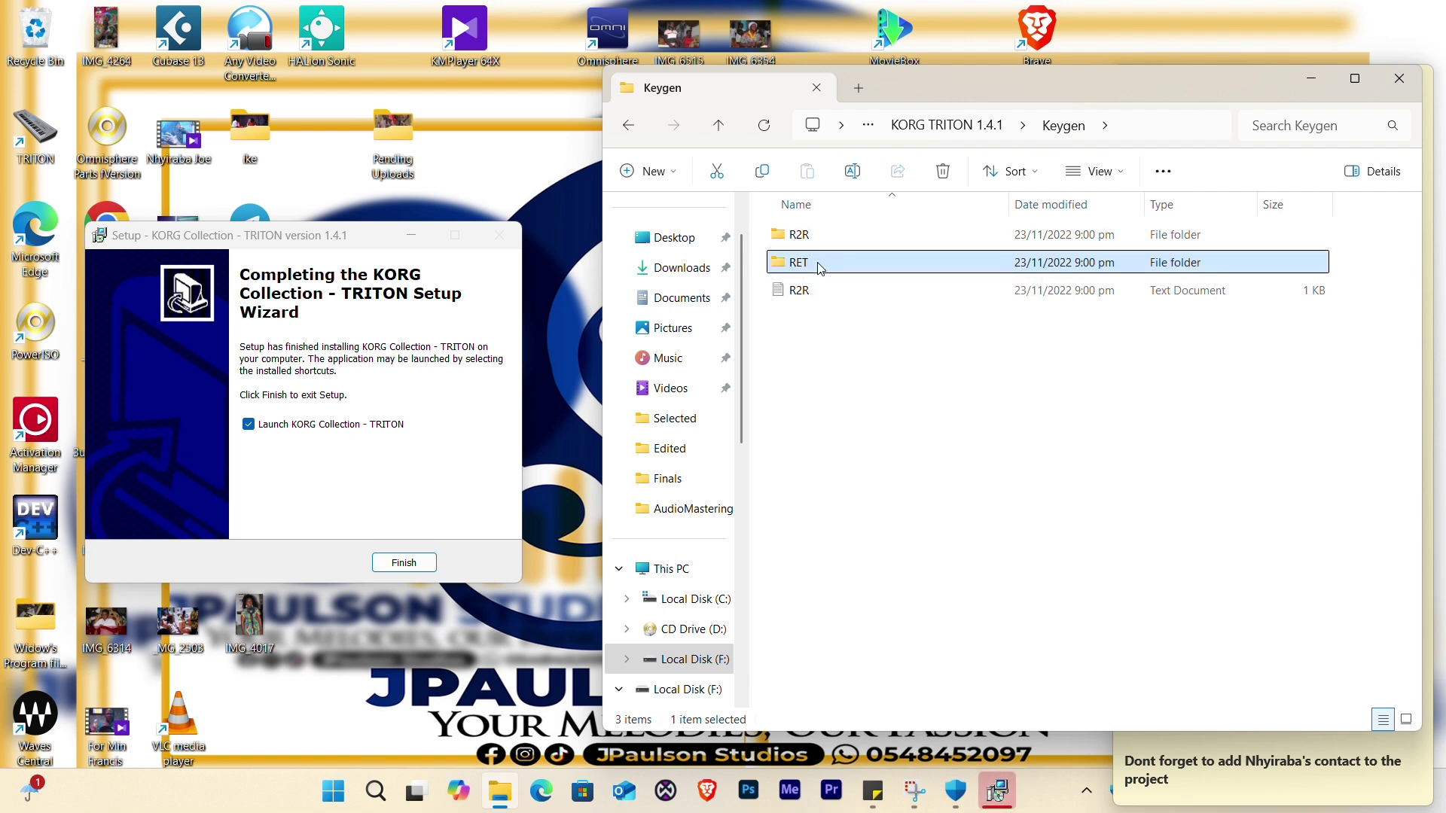
left_click(816, 239)
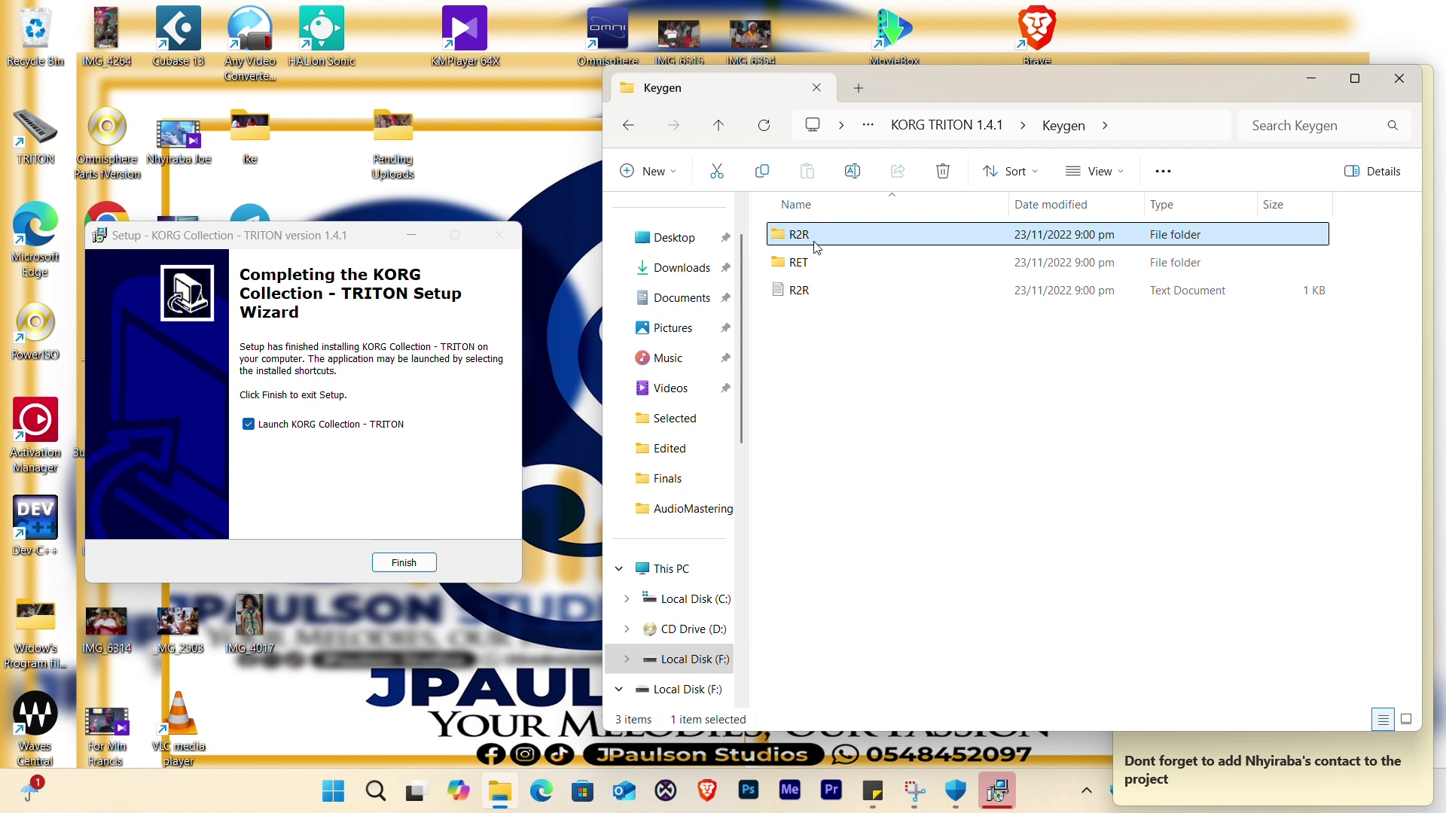
Run the KORG Software Pass installer from the R2R folder in English.
double_click(817, 248)
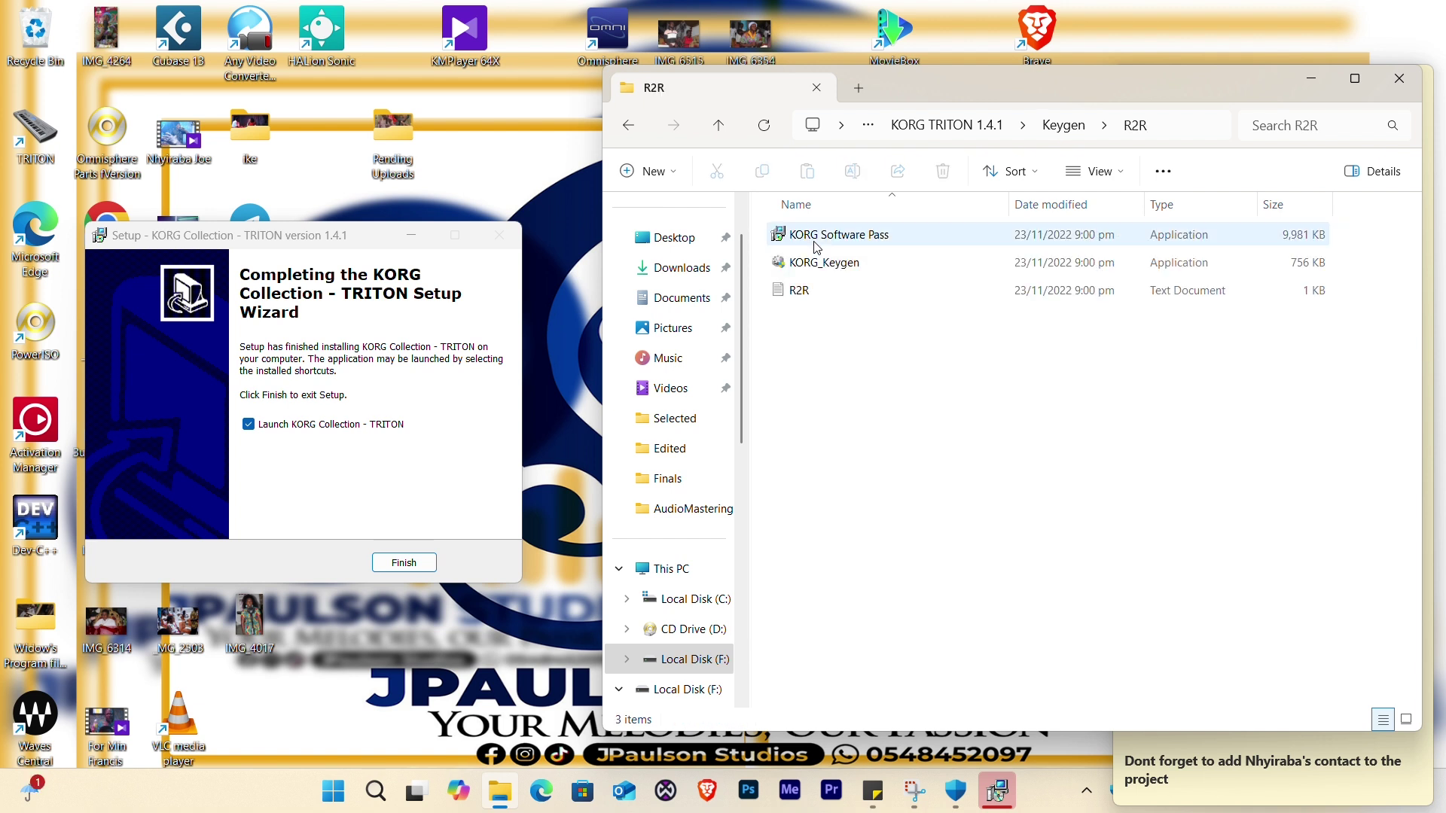
left_click(880, 245)
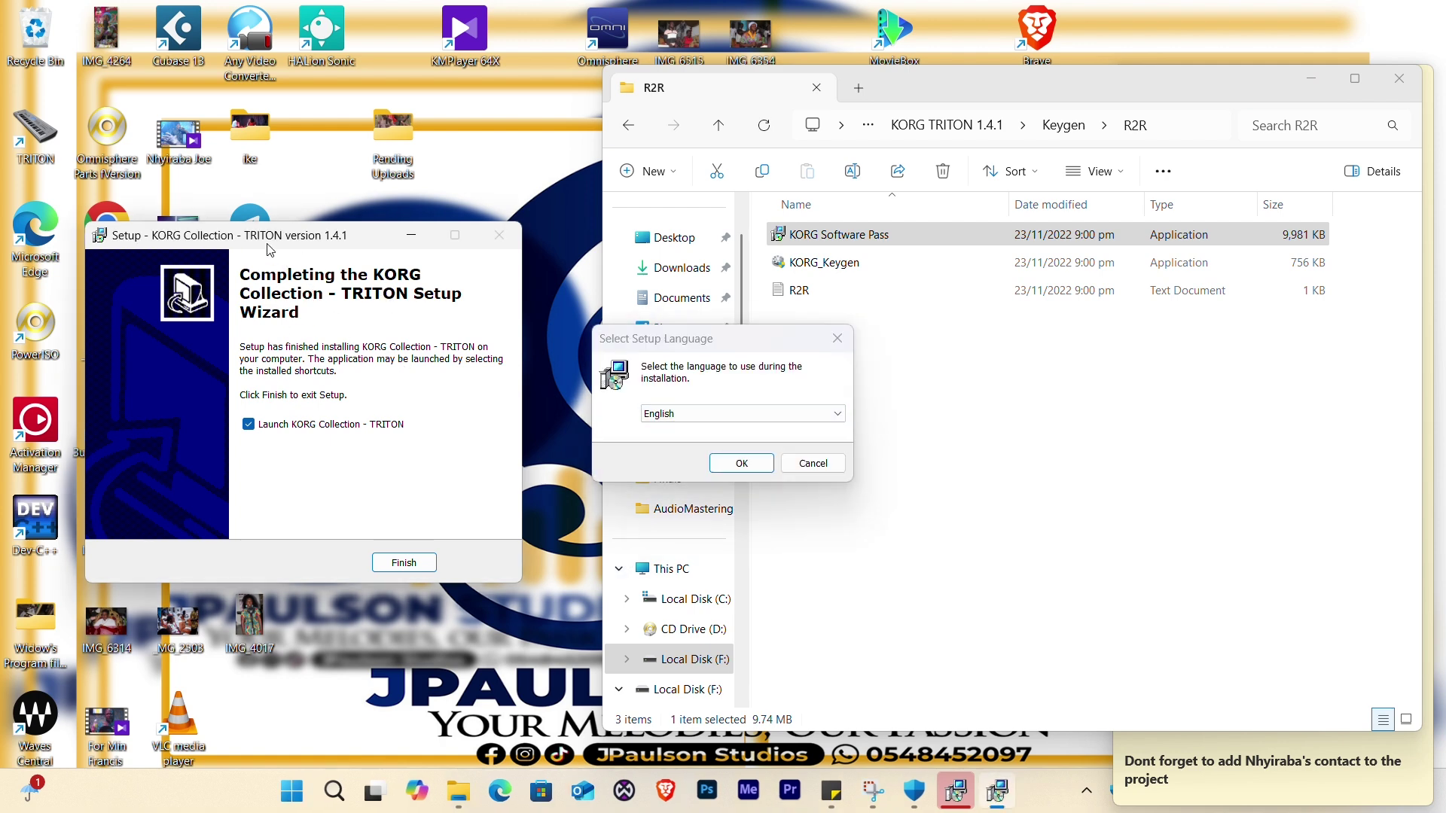
left_click_drag(249, 240, 170, 165)
left_click(732, 454)
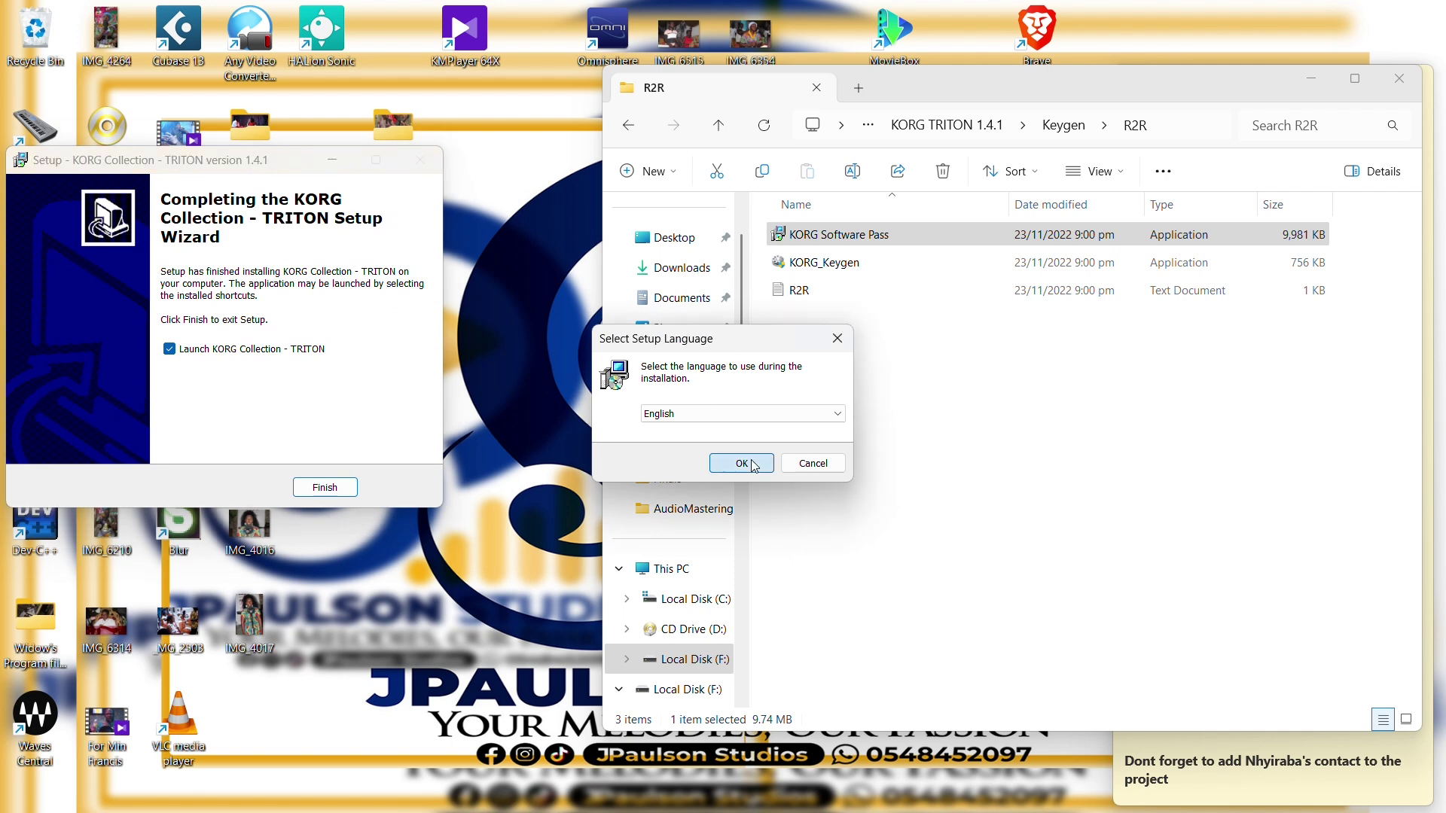
Accept the license, keep the default C:\Program Files\KORG folder, and install.
left_click(572, 509)
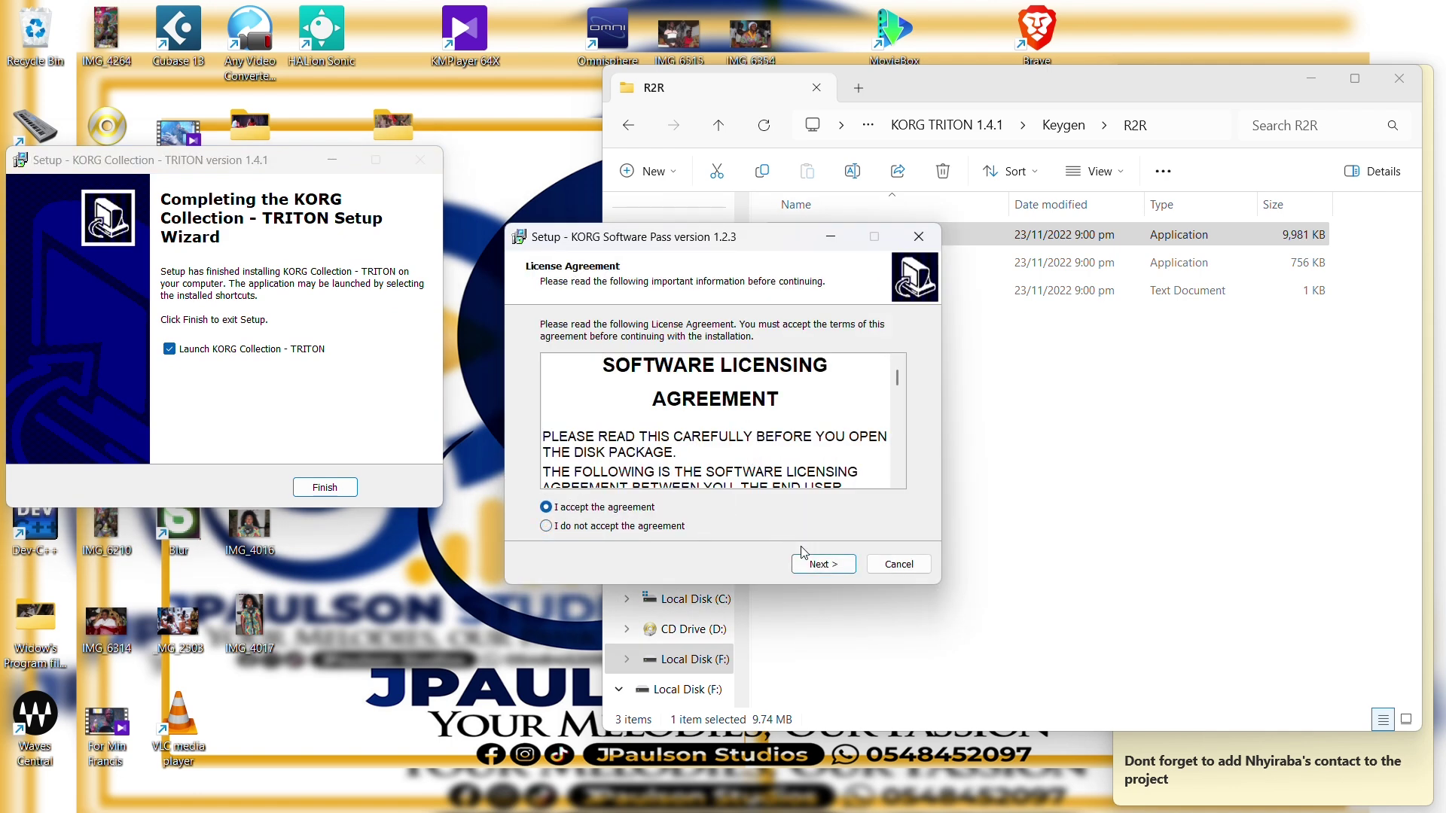
left_click(824, 565)
left_click(824, 565)
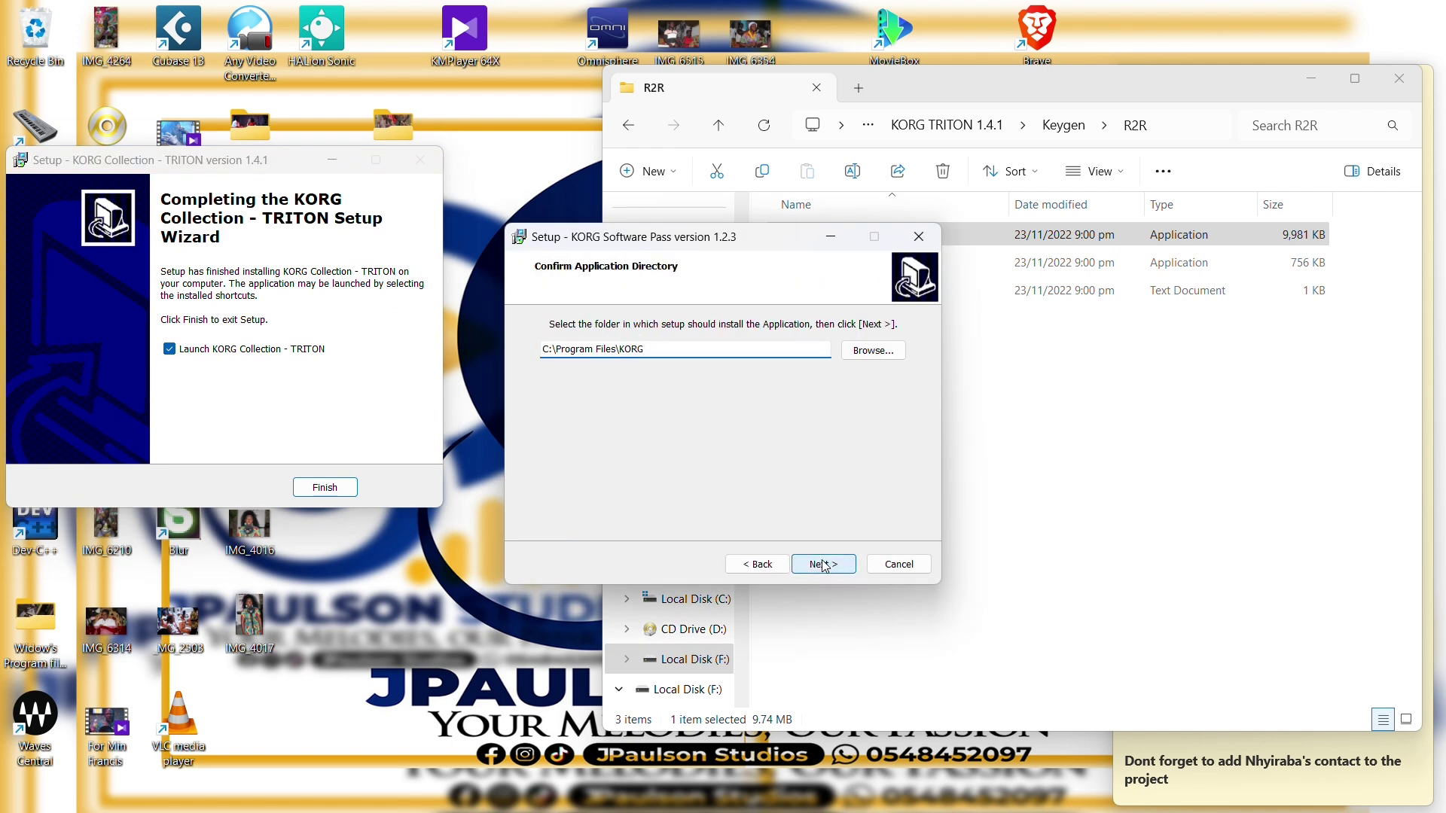
left_click(824, 565)
left_click(824, 565)
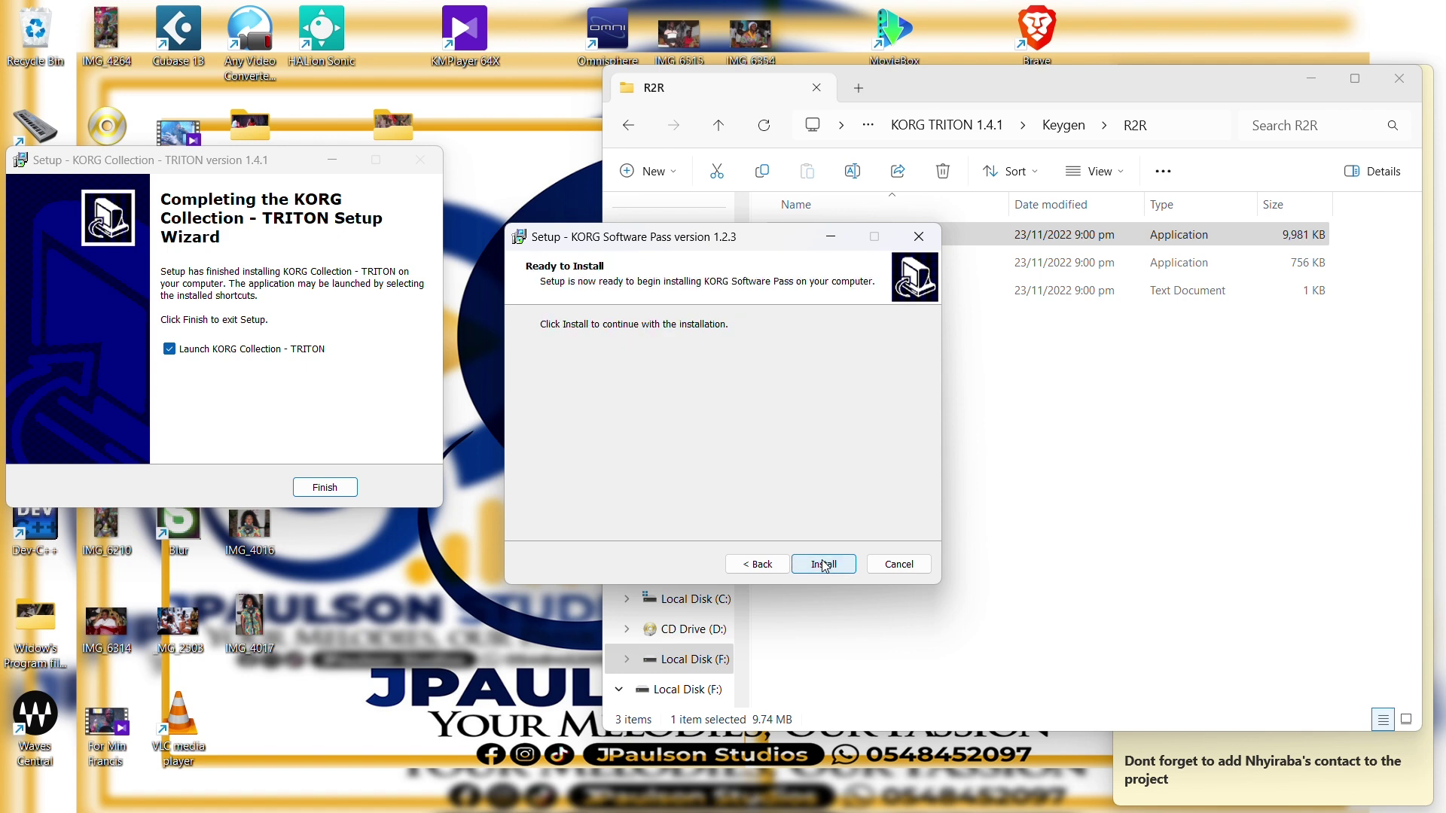
left_click(824, 565)
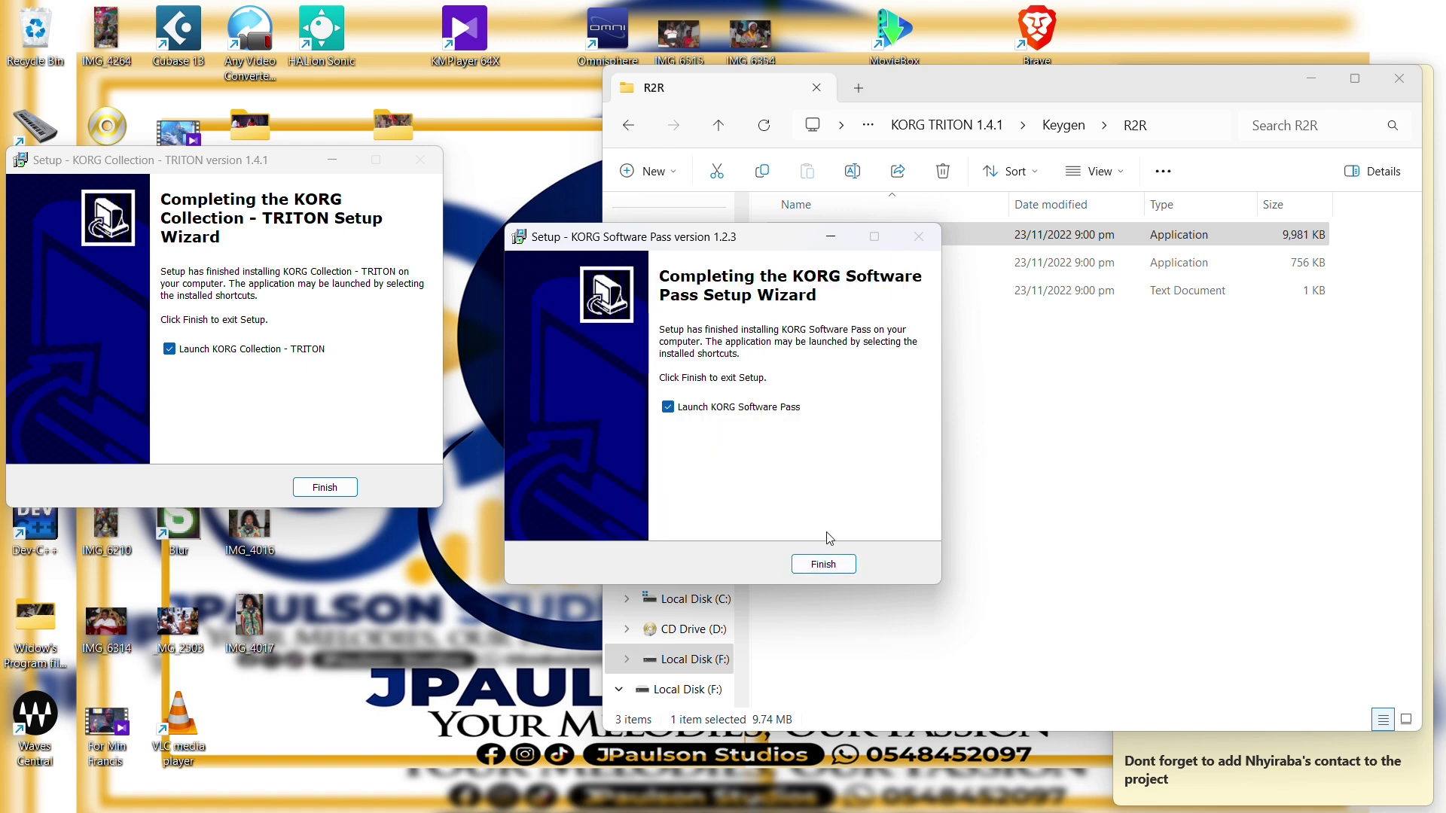
Finish setup to launch KORG Software Pass, turn Wi-Fi off, then close the app.
left_click(831, 570)
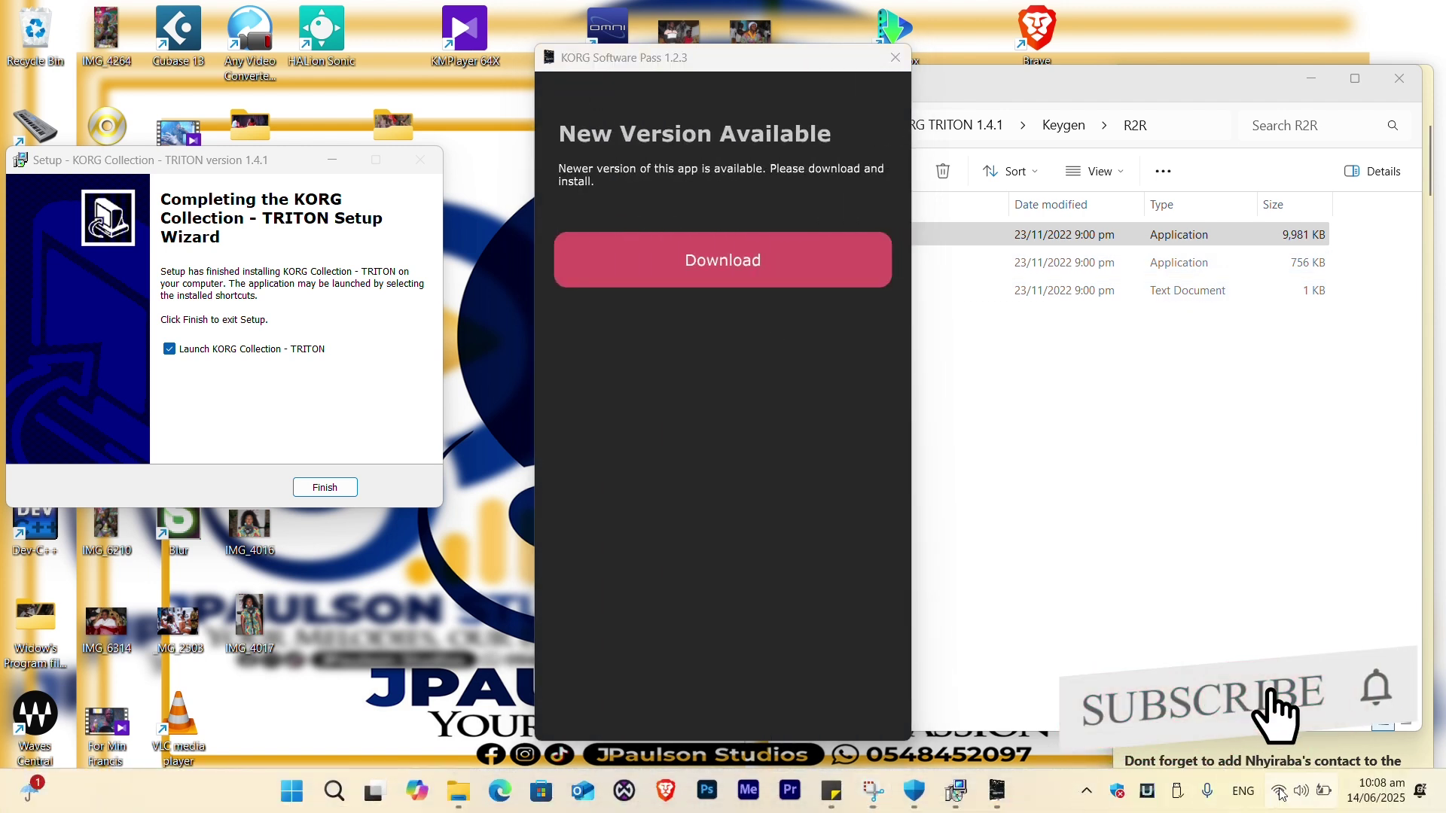
left_click(1280, 792)
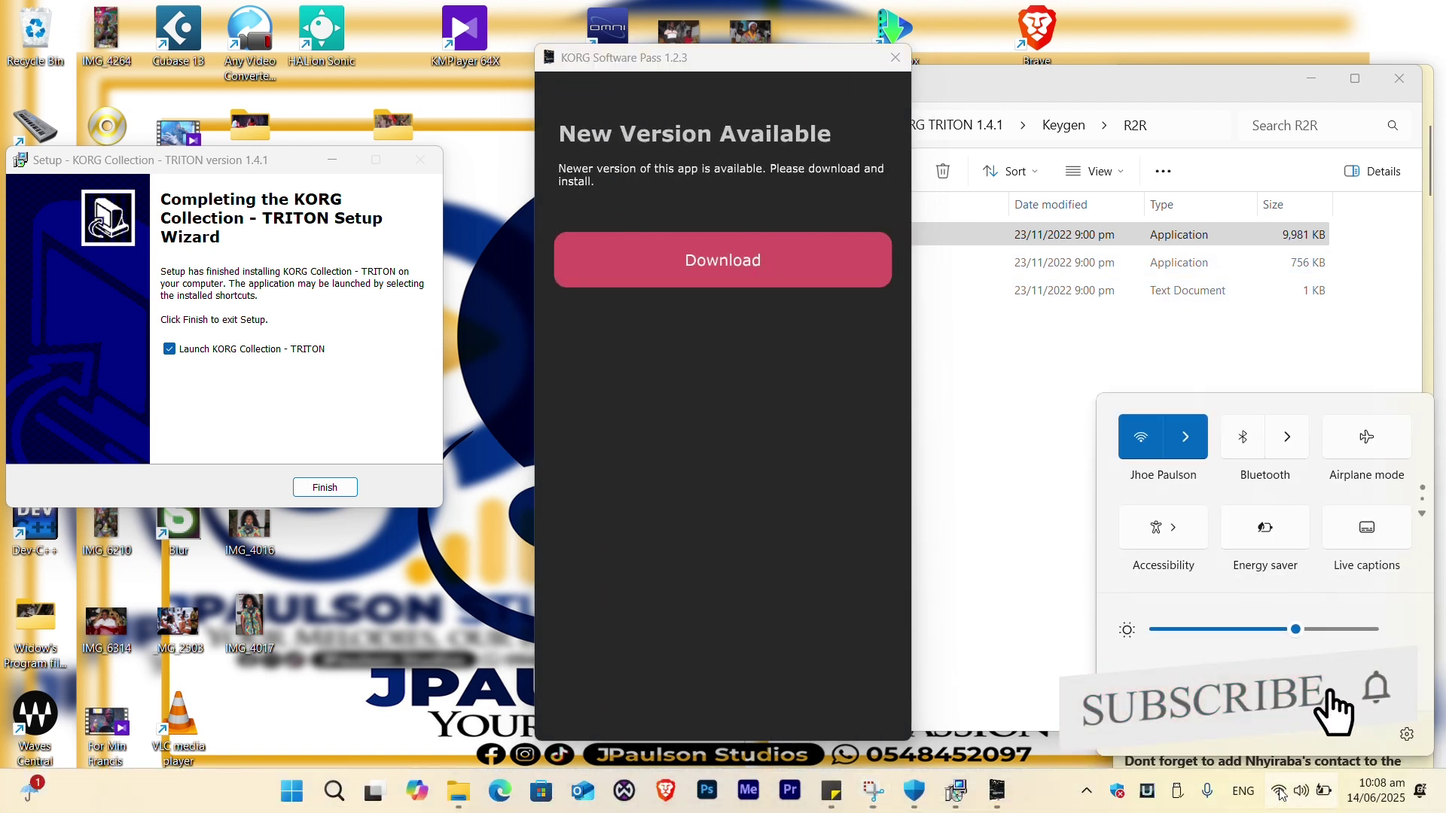
left_click(1142, 439)
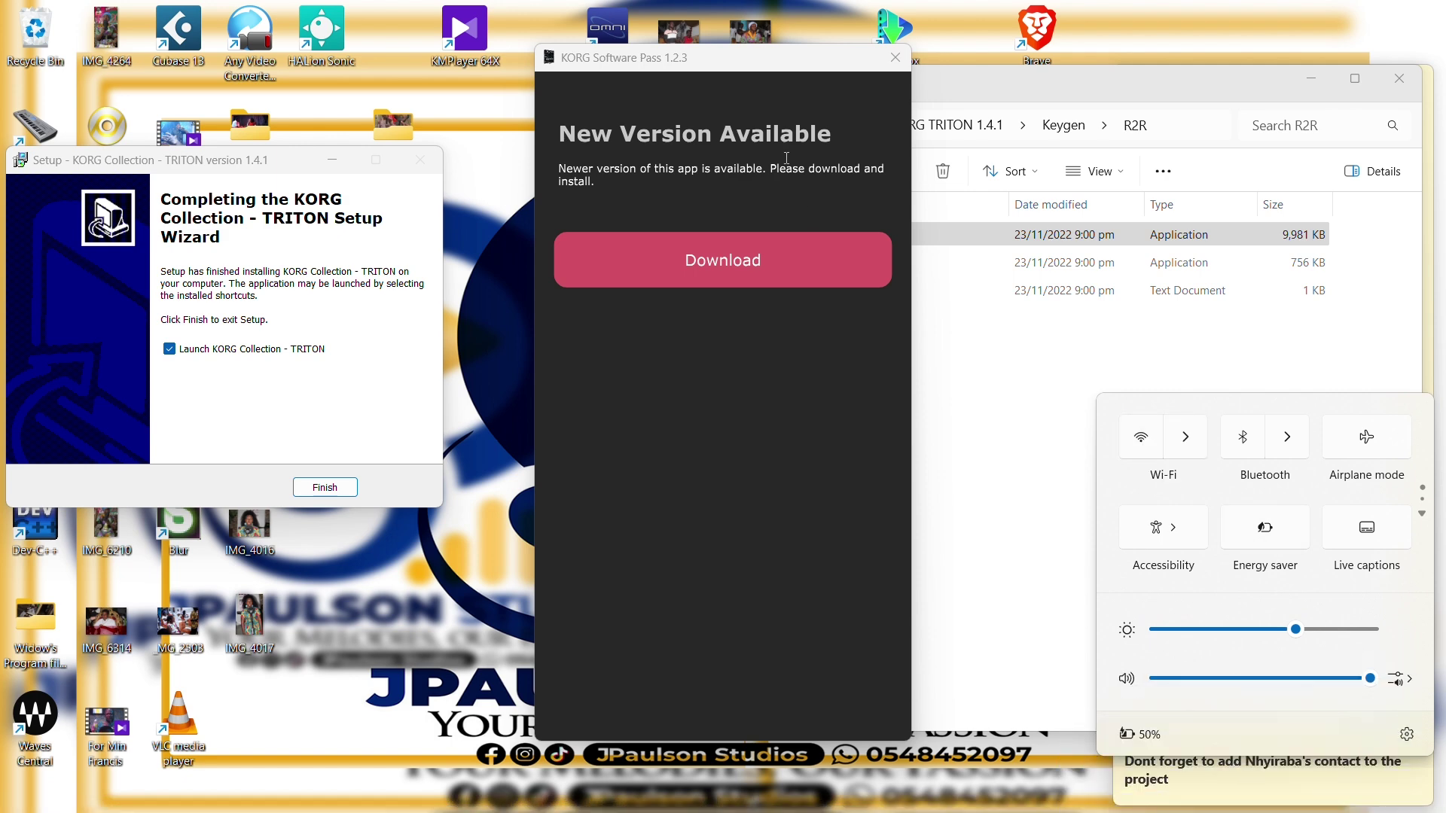
left_click(787, 158)
left_click(894, 58)
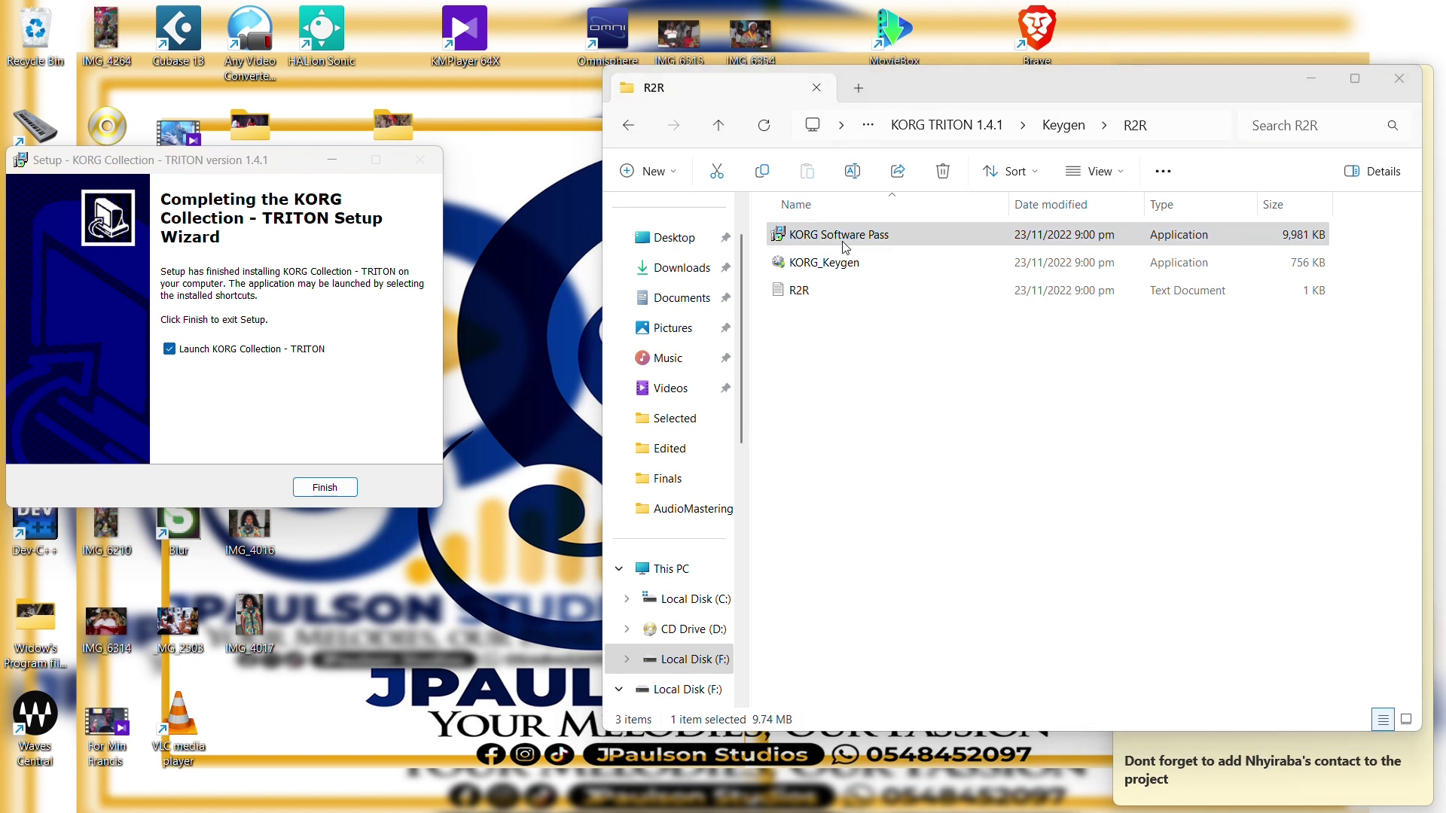
Rerun the KORG Software Pass installer with default settings and launch it without internet.
left_click(639, 551)
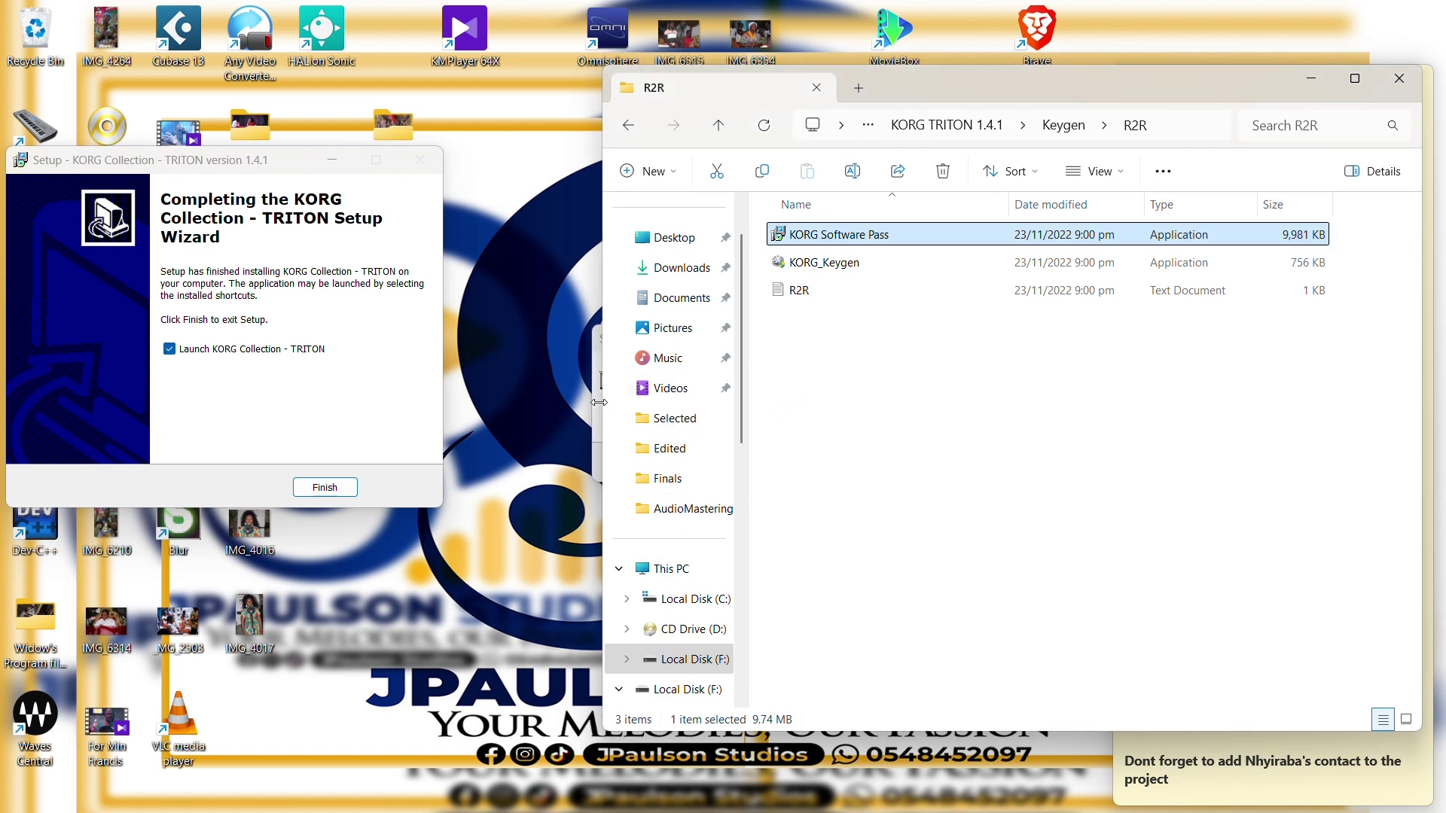
left_click(735, 459)
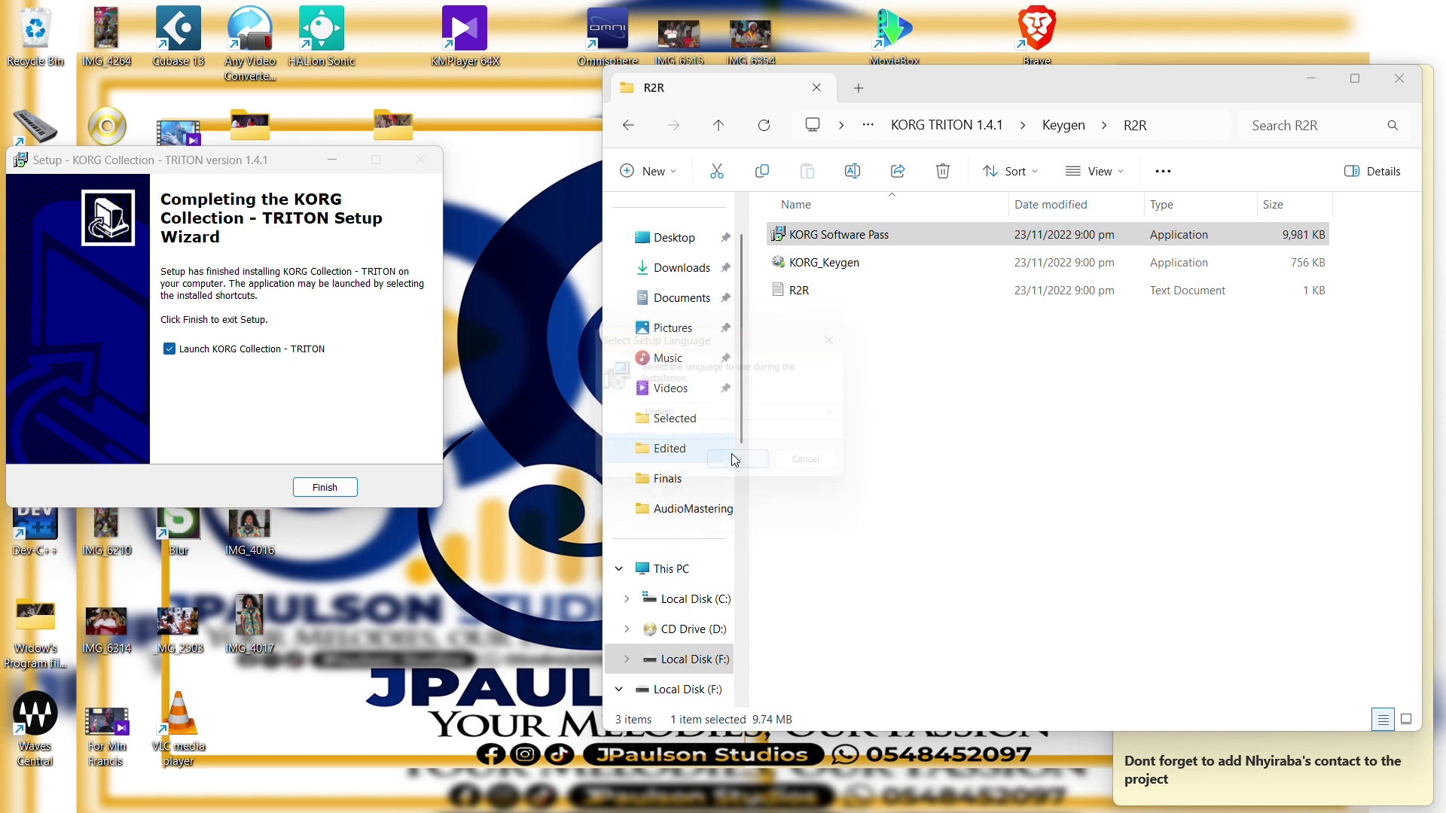
left_click(640, 509)
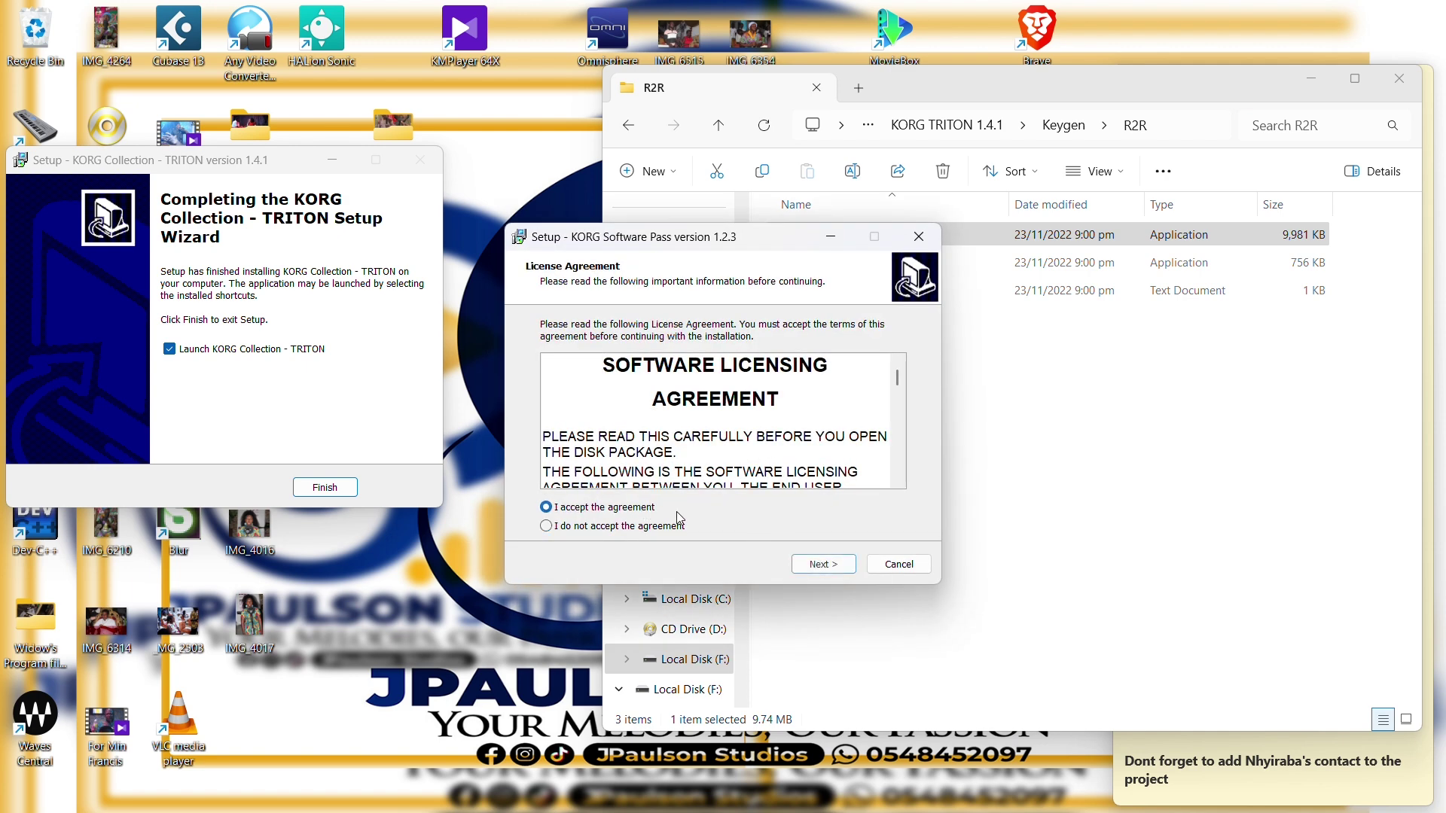
left_click(824, 566)
left_click(824, 565)
left_click(824, 565)
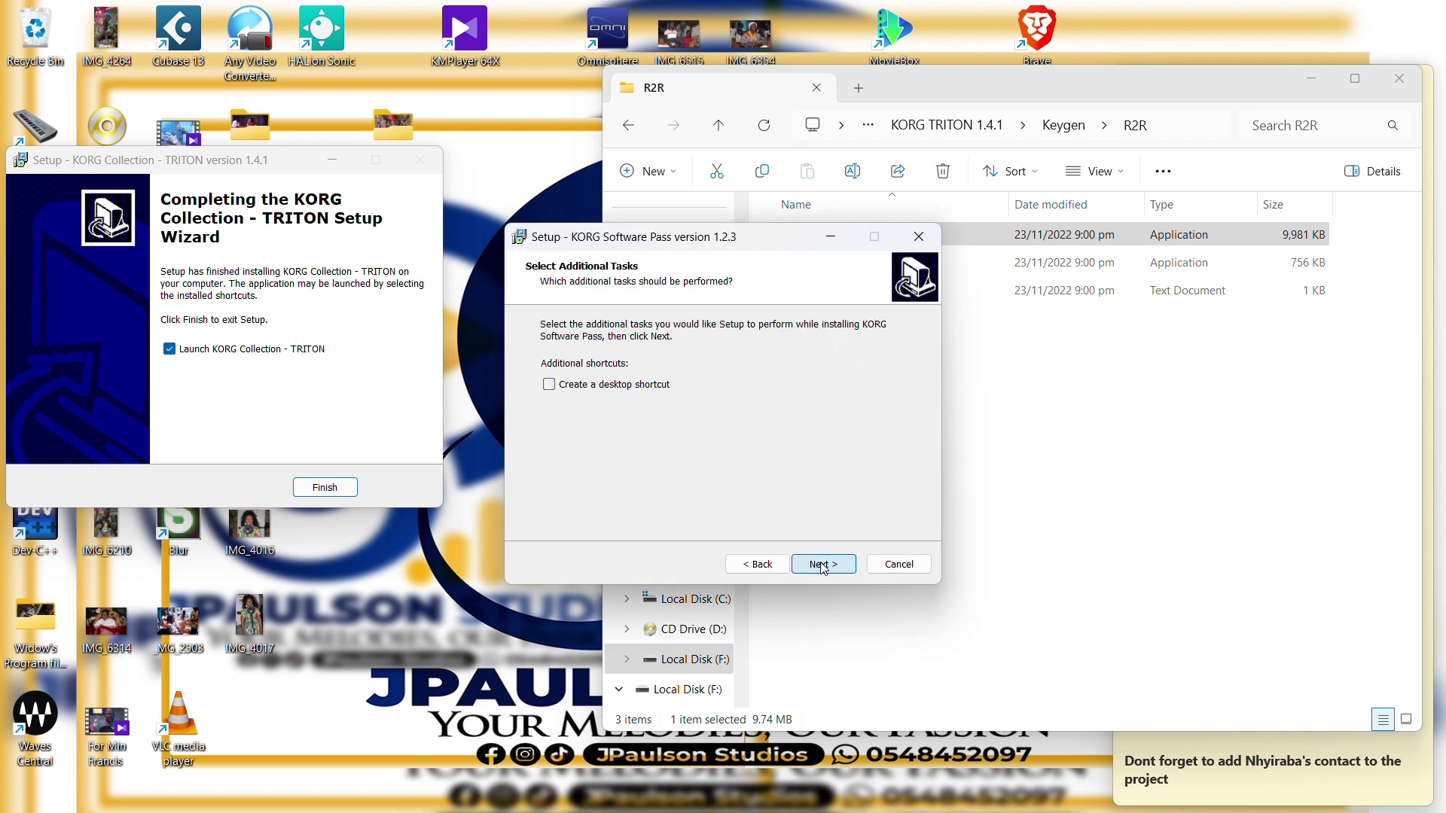
left_click(824, 564)
left_click(824, 565)
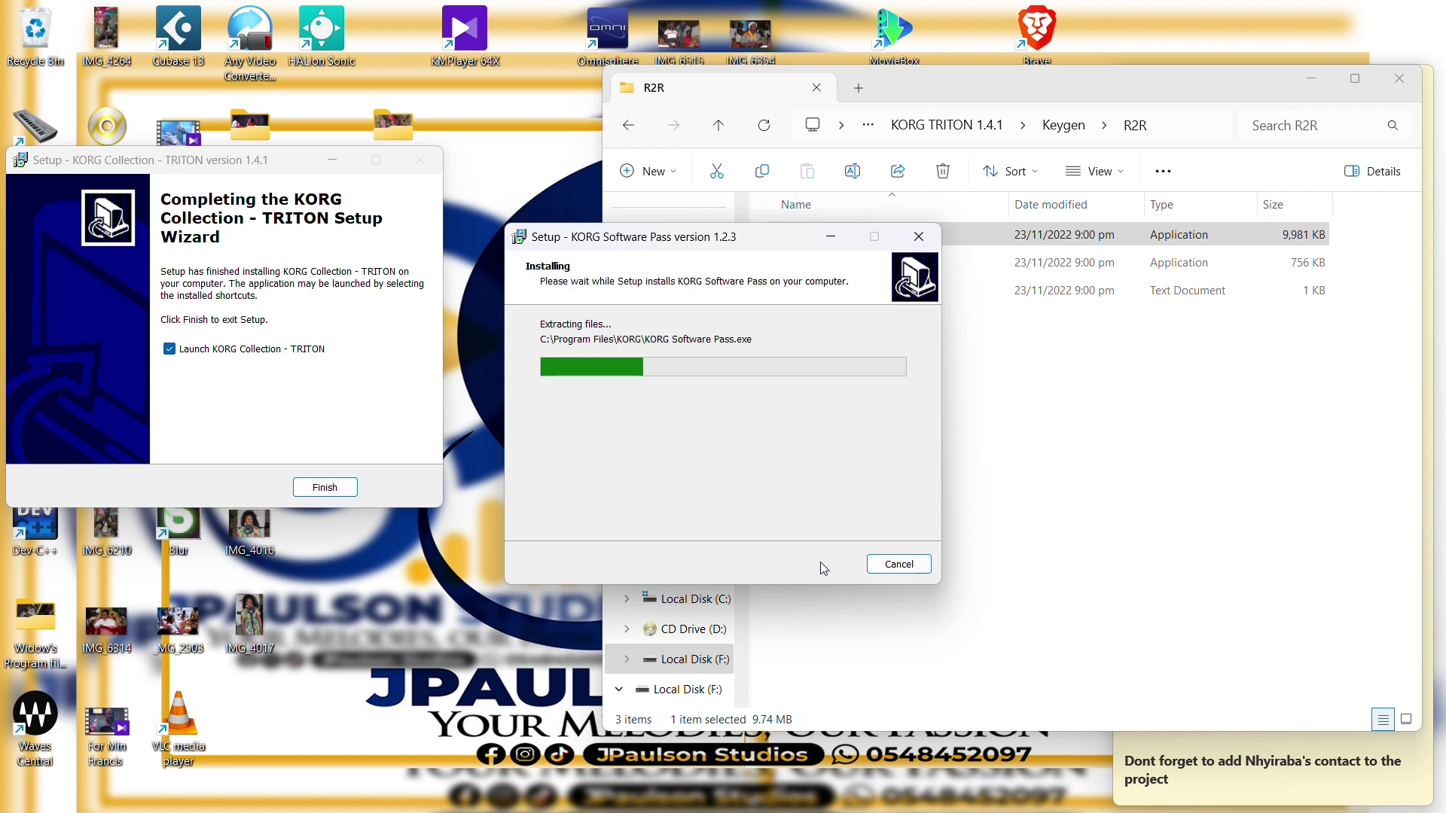
left_click(824, 565)
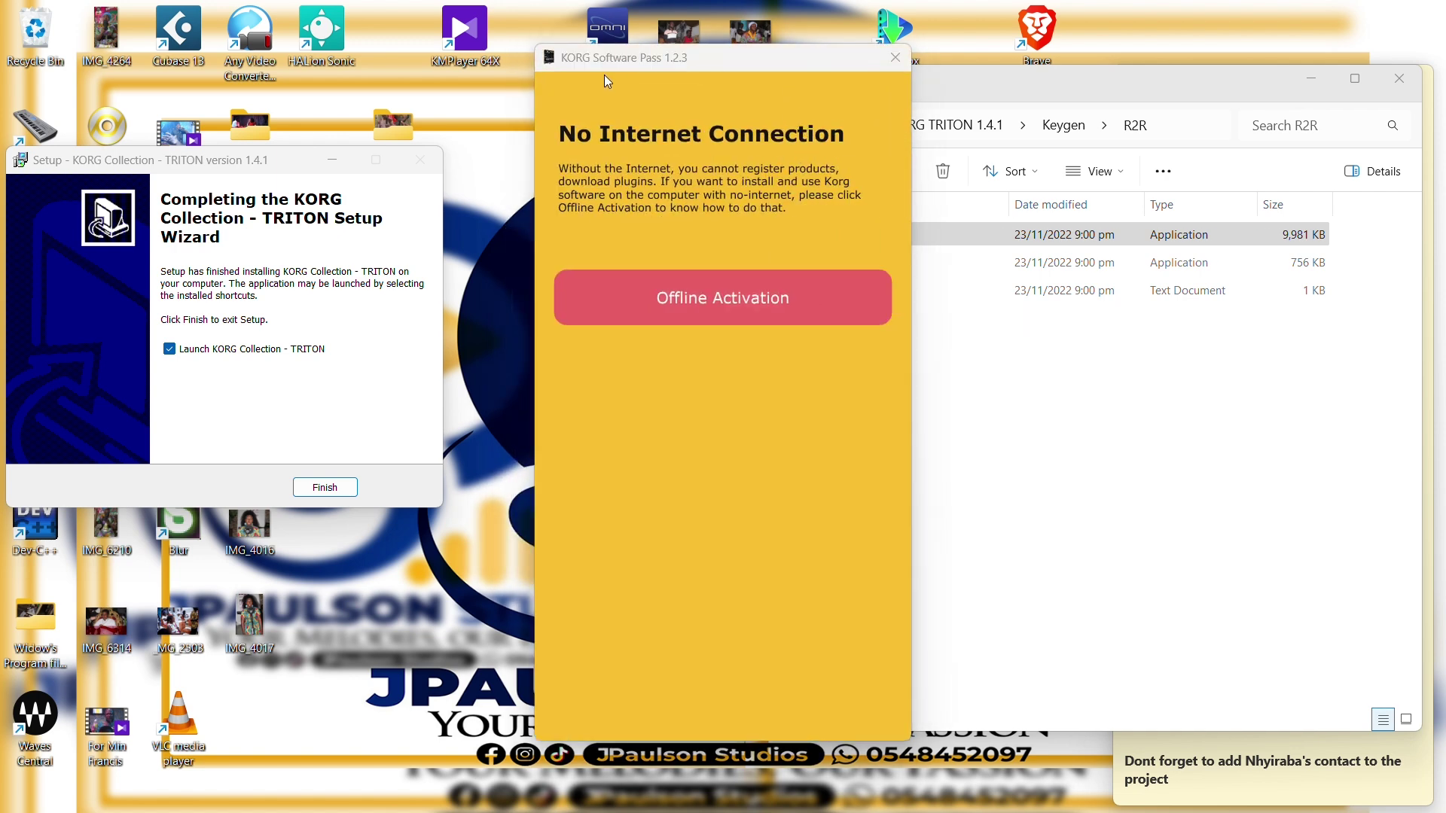
Bring up Software Pass's Offline Registration page with its locking code, and launch KORG_Keygen beside it.
left_click_drag(591, 61, 295, 71)
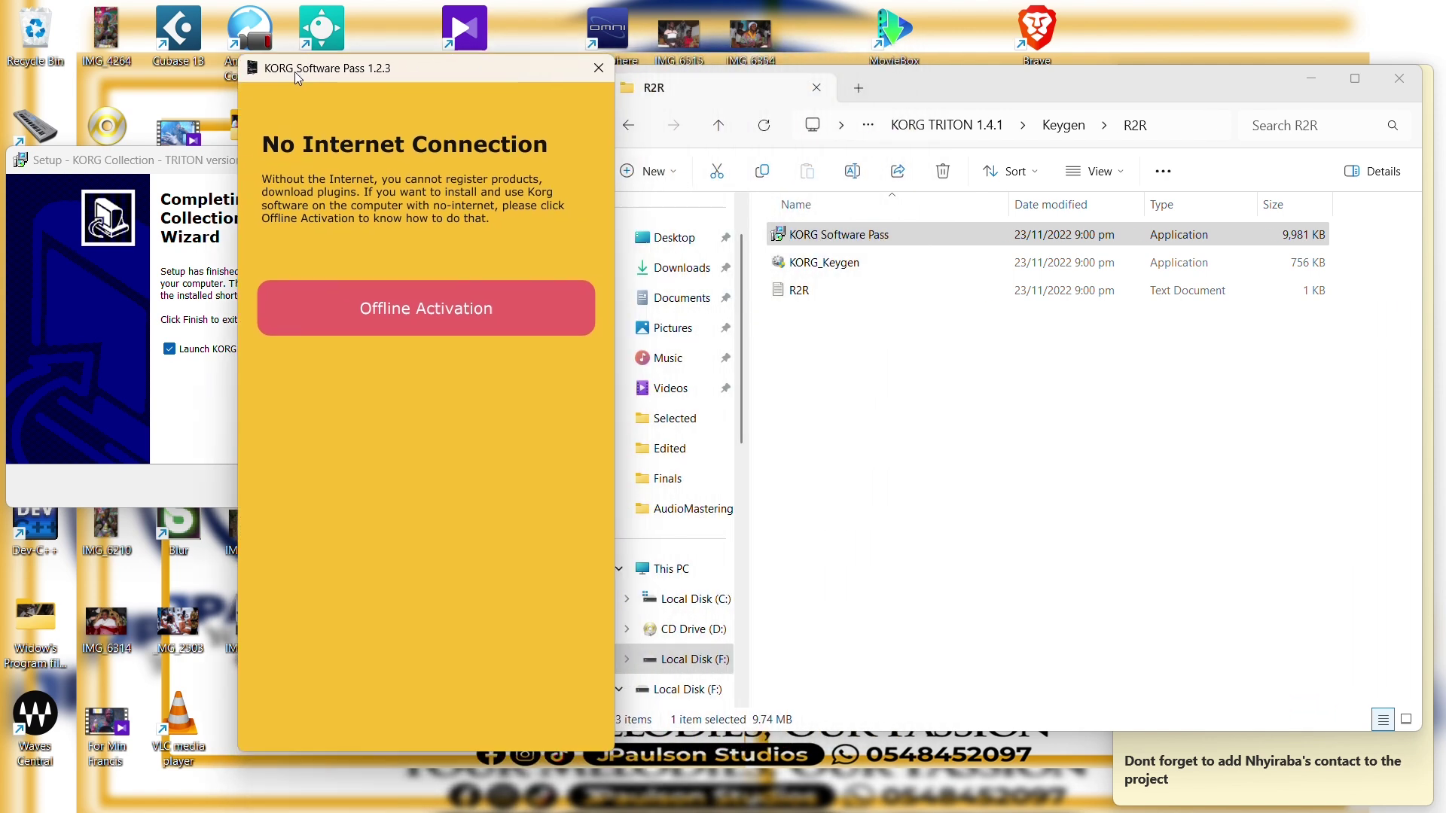
left_click(400, 323)
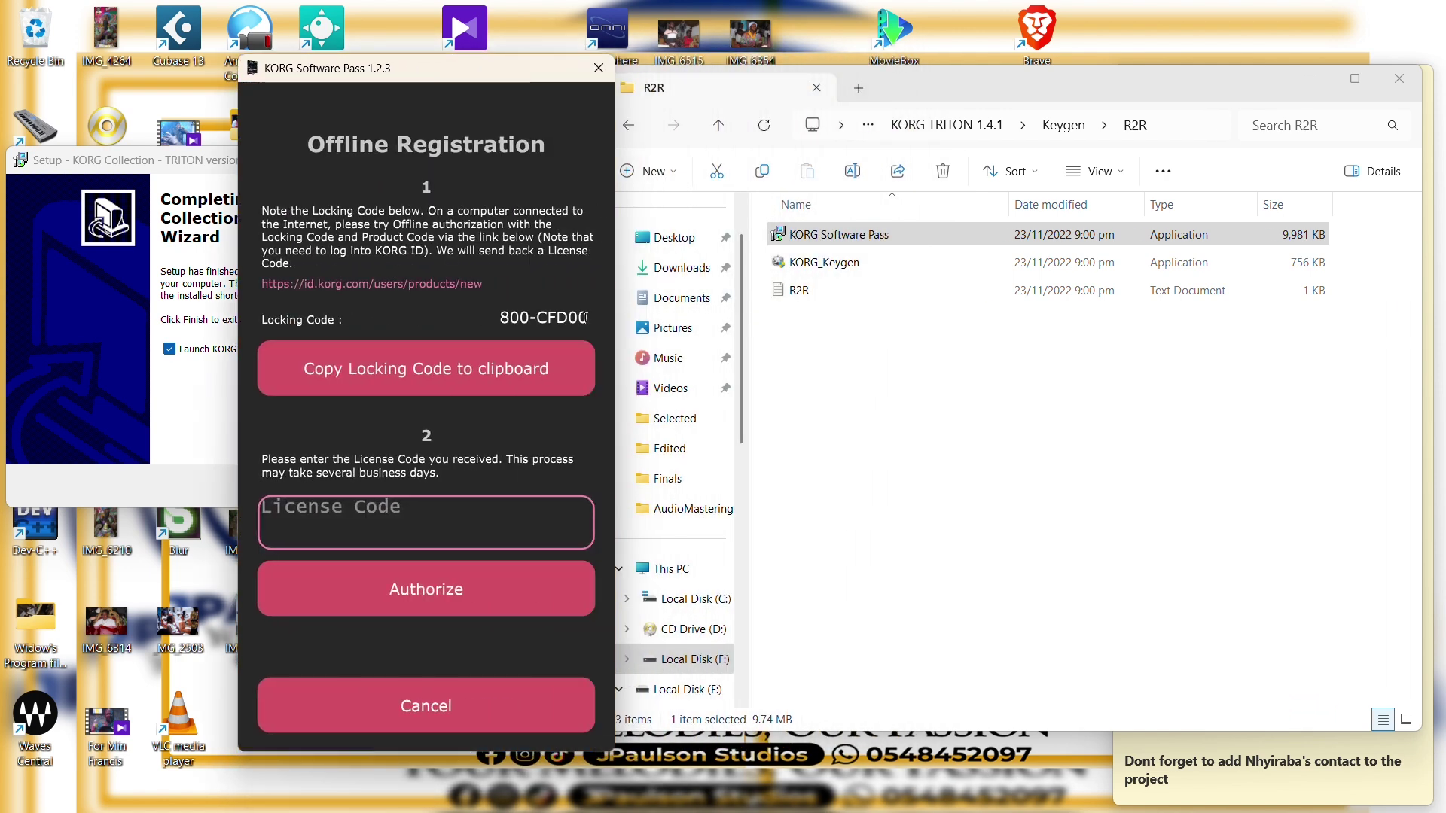
double_click(858, 267)
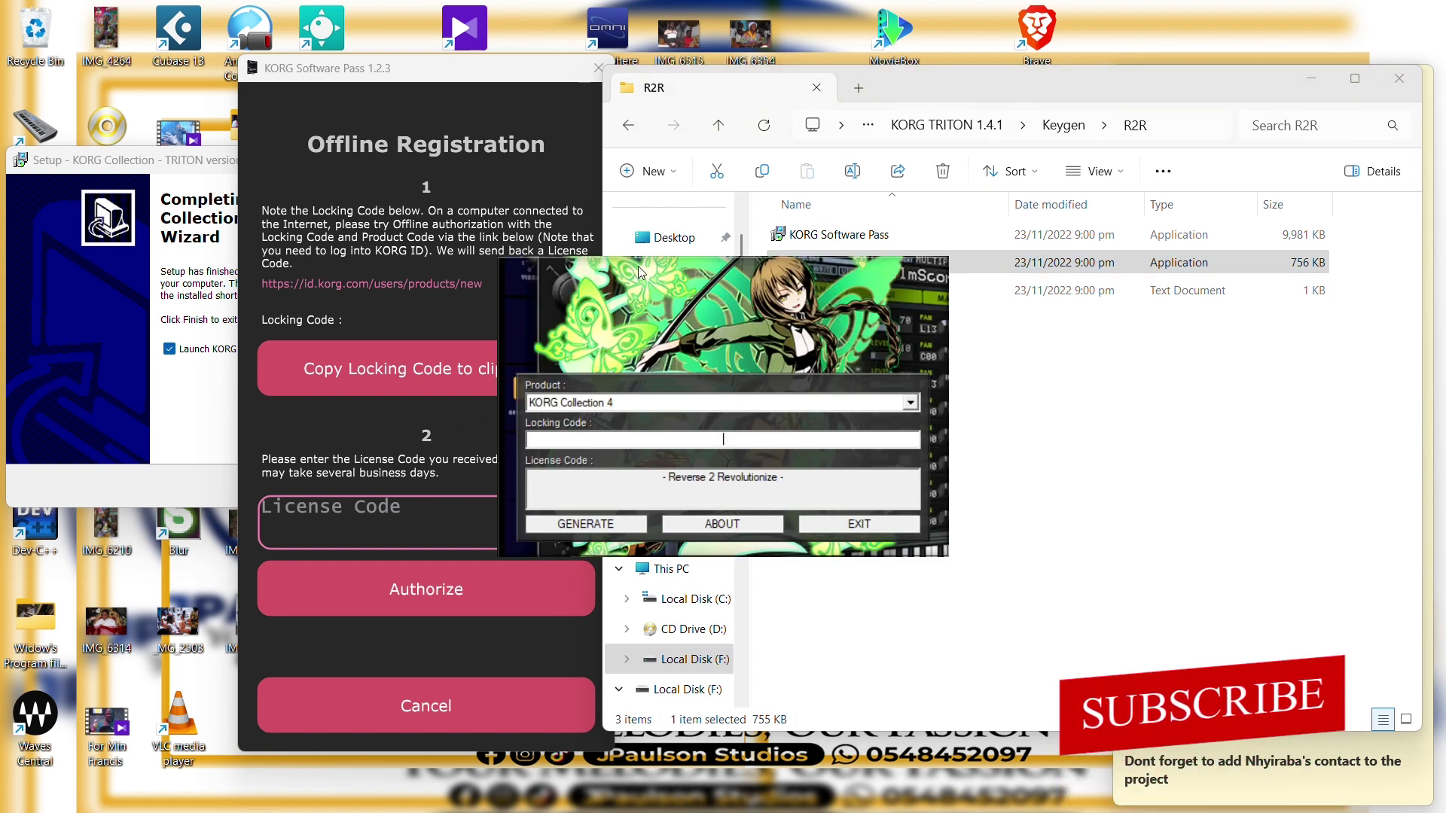
left_click_drag(638, 265, 833, 277)
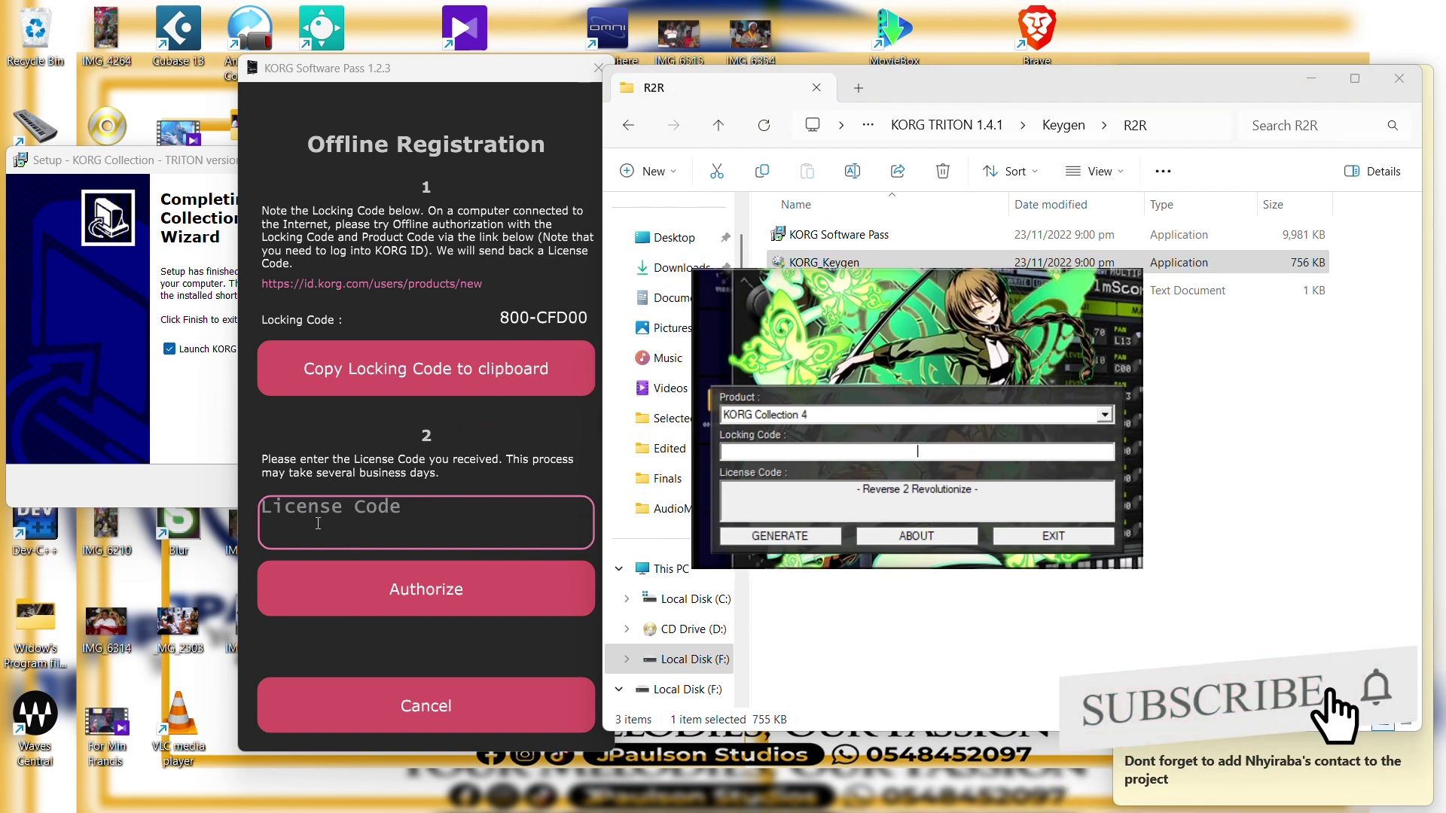
Copy the locking code into the keygen and generate a license code from it.
left_click(389, 371)
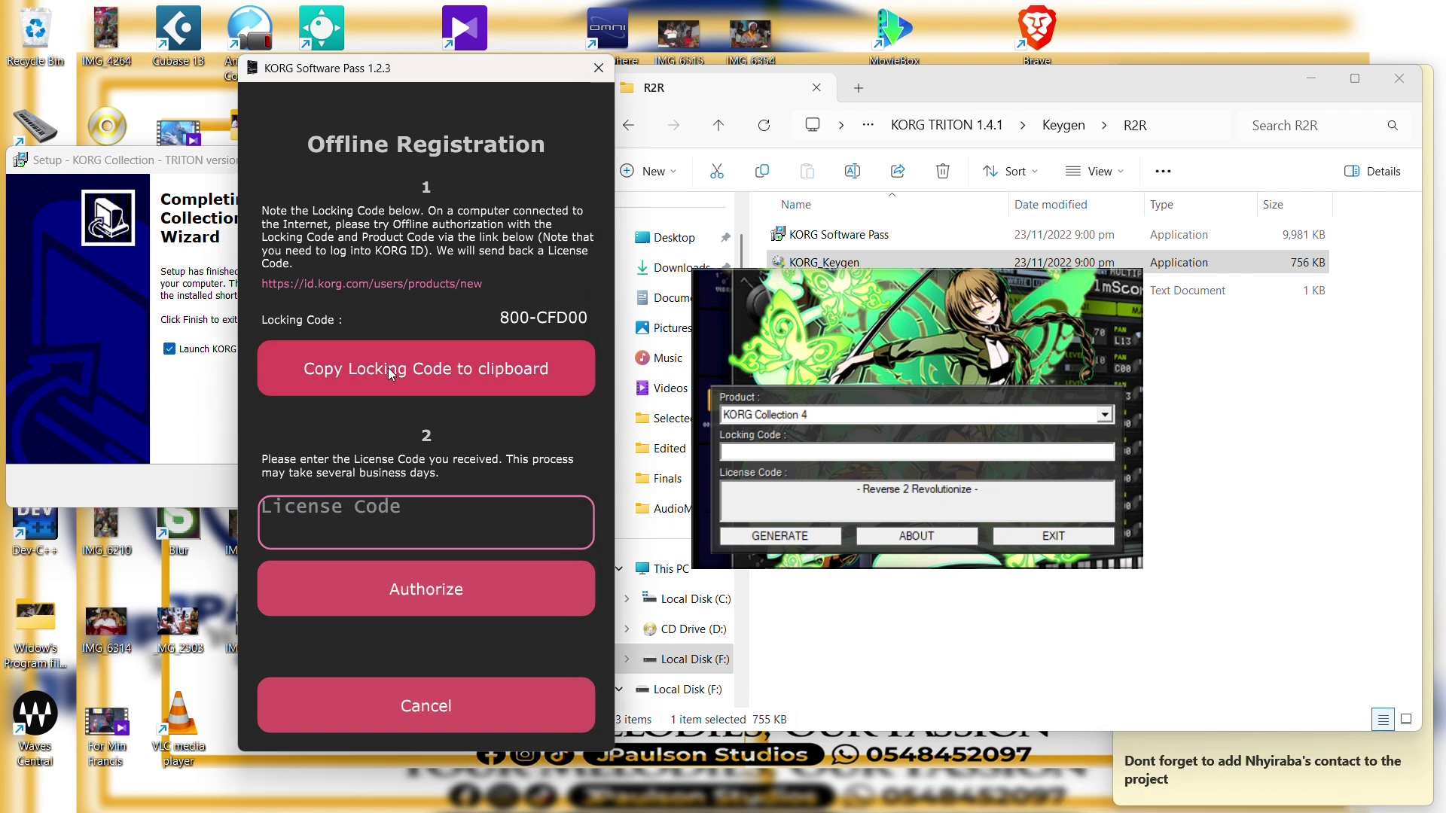
right_click(790, 447)
left_click(869, 531)
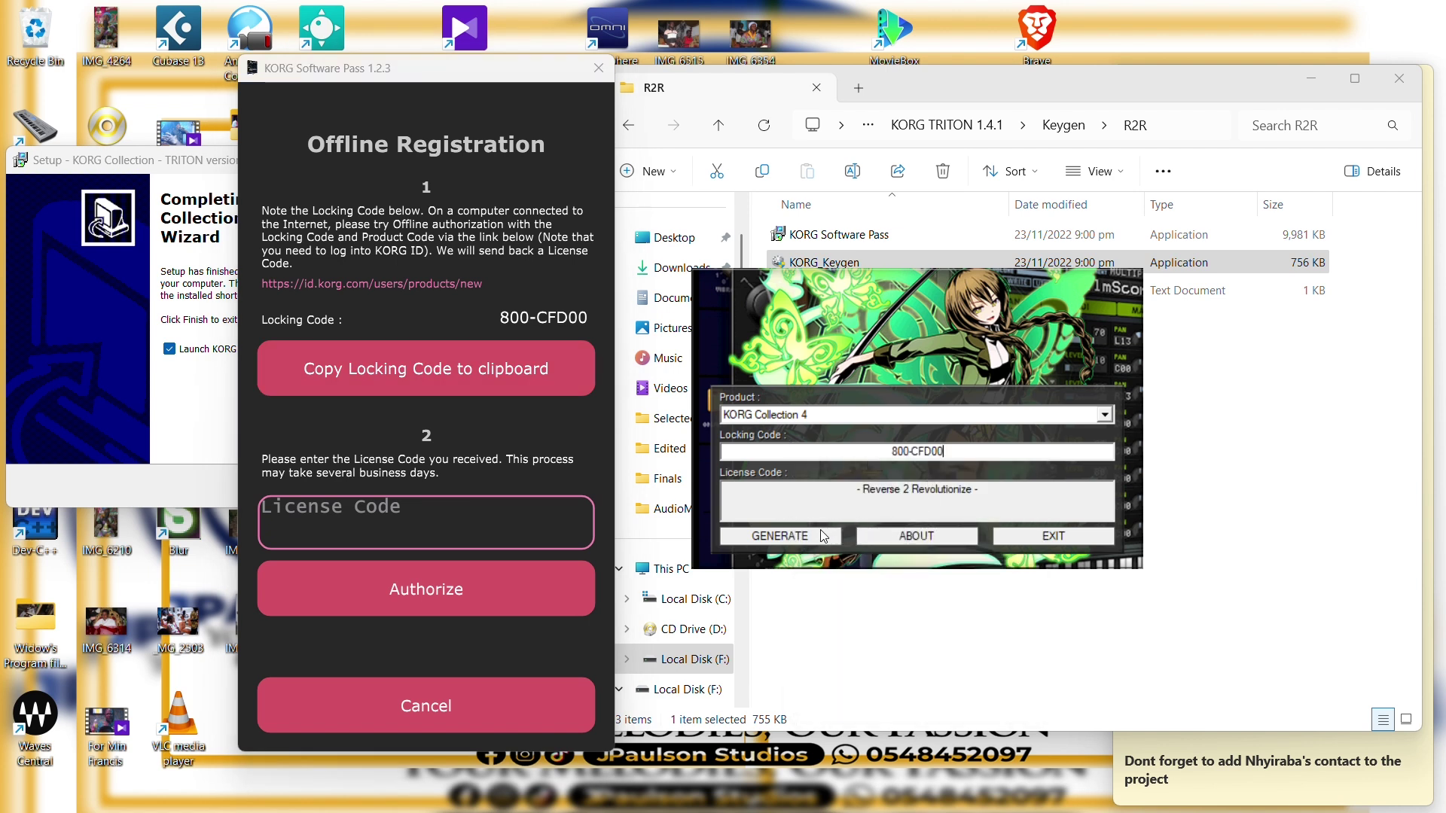
left_click(789, 536)
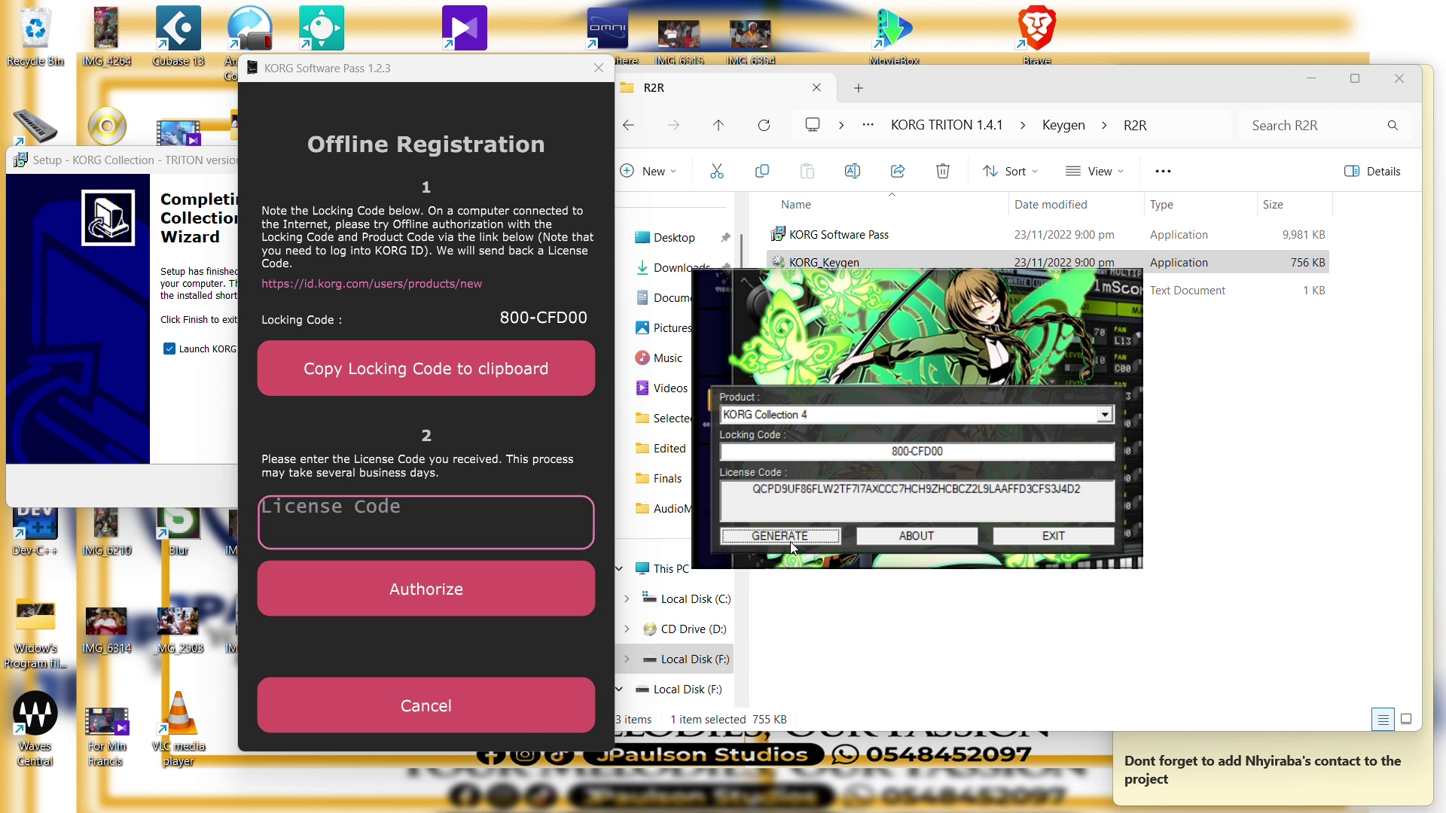
Copy the generated license code into Software Pass's License Code field.
right_click(756, 488)
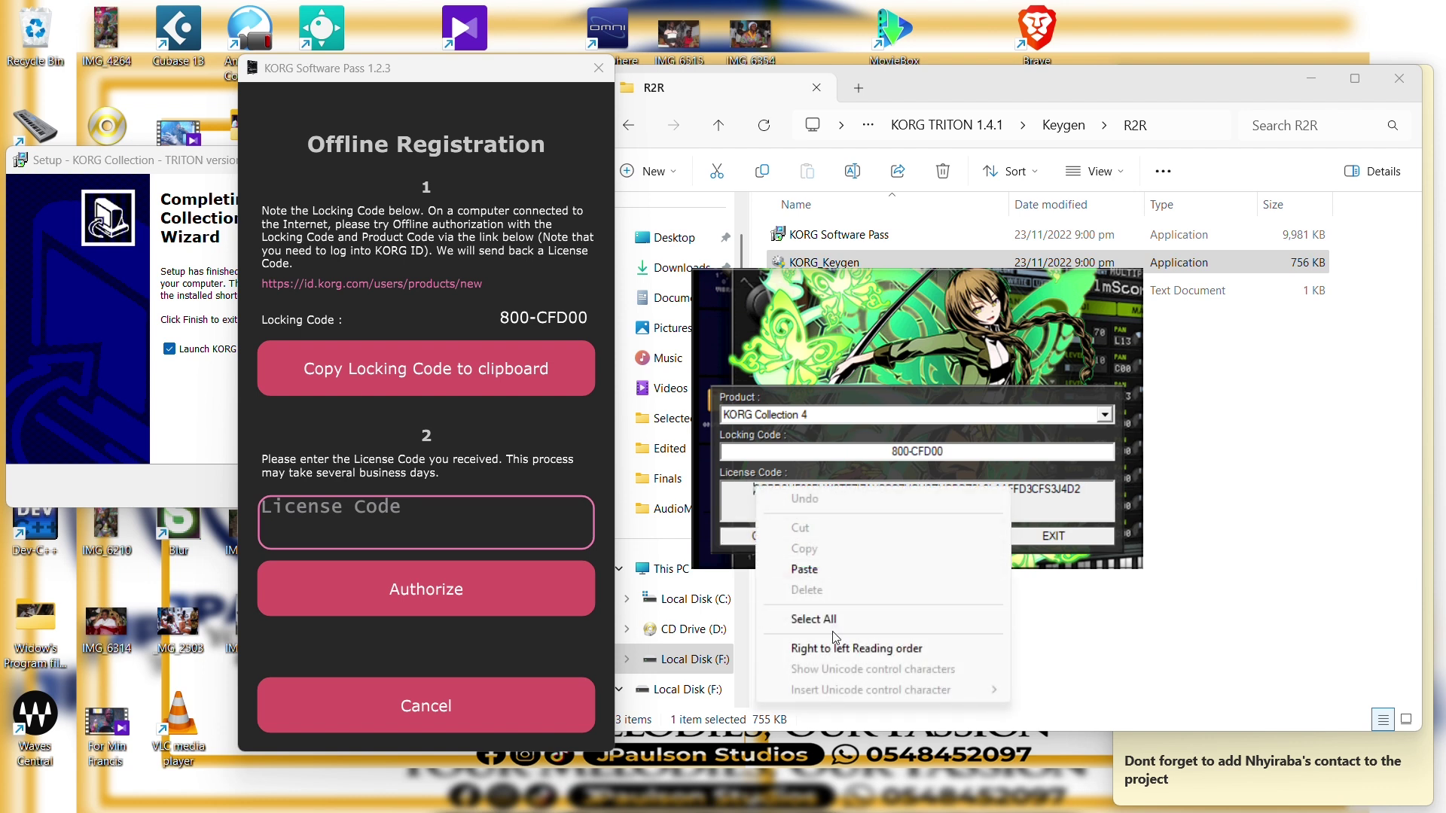
left_click(813, 619)
left_click_drag(795, 485, 788, 496)
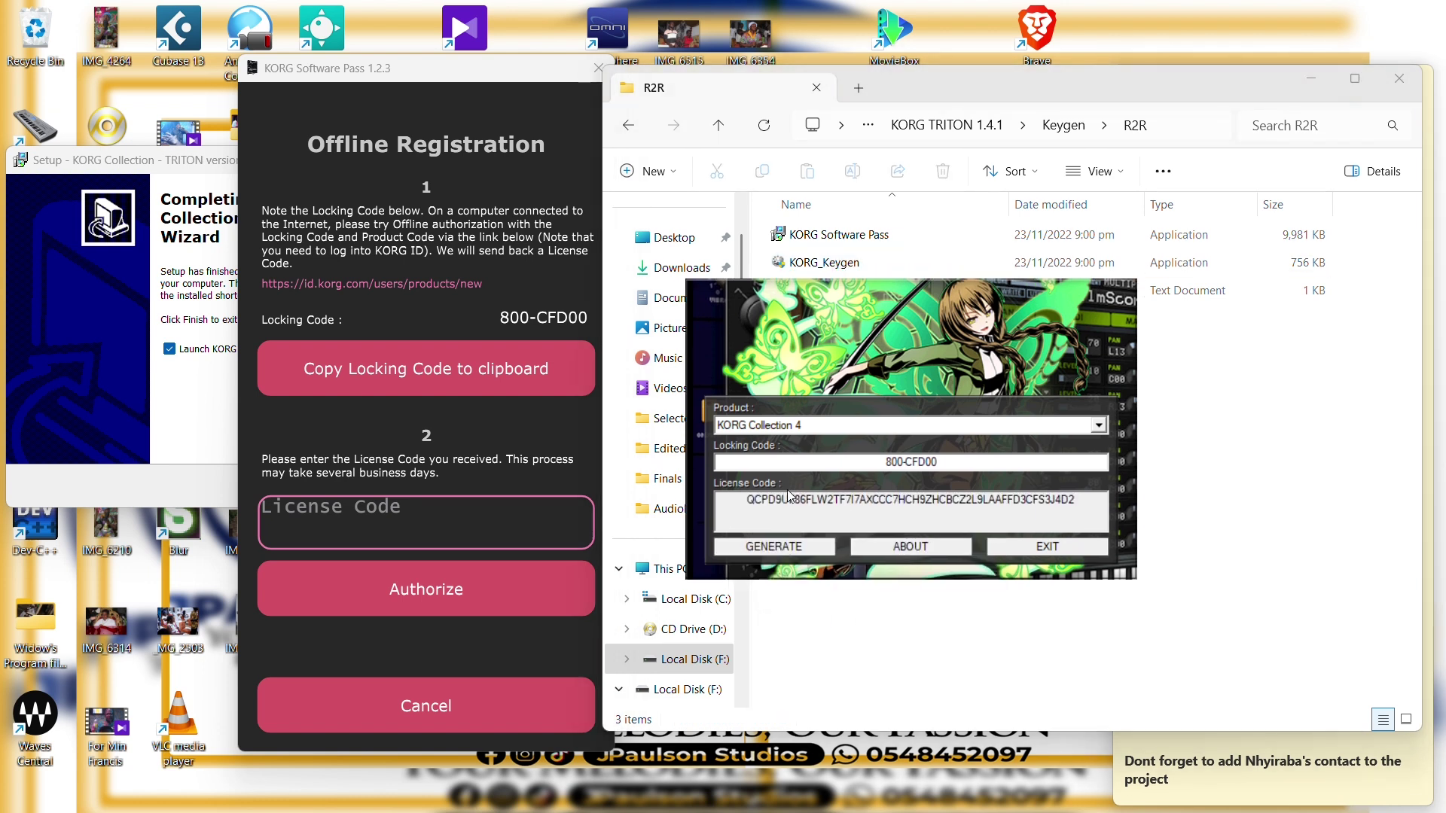
double_click(808, 503)
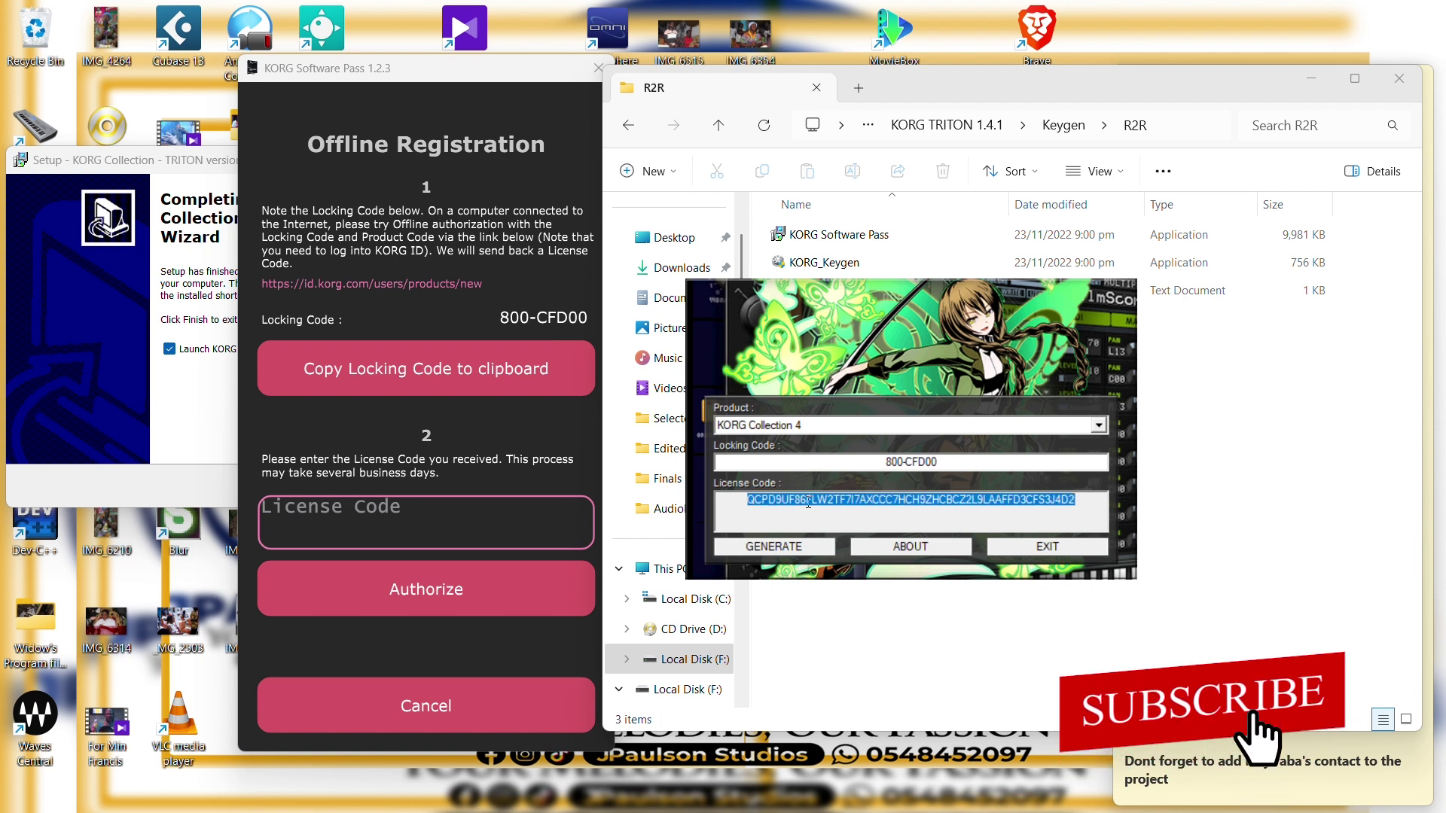
right_click(808, 502)
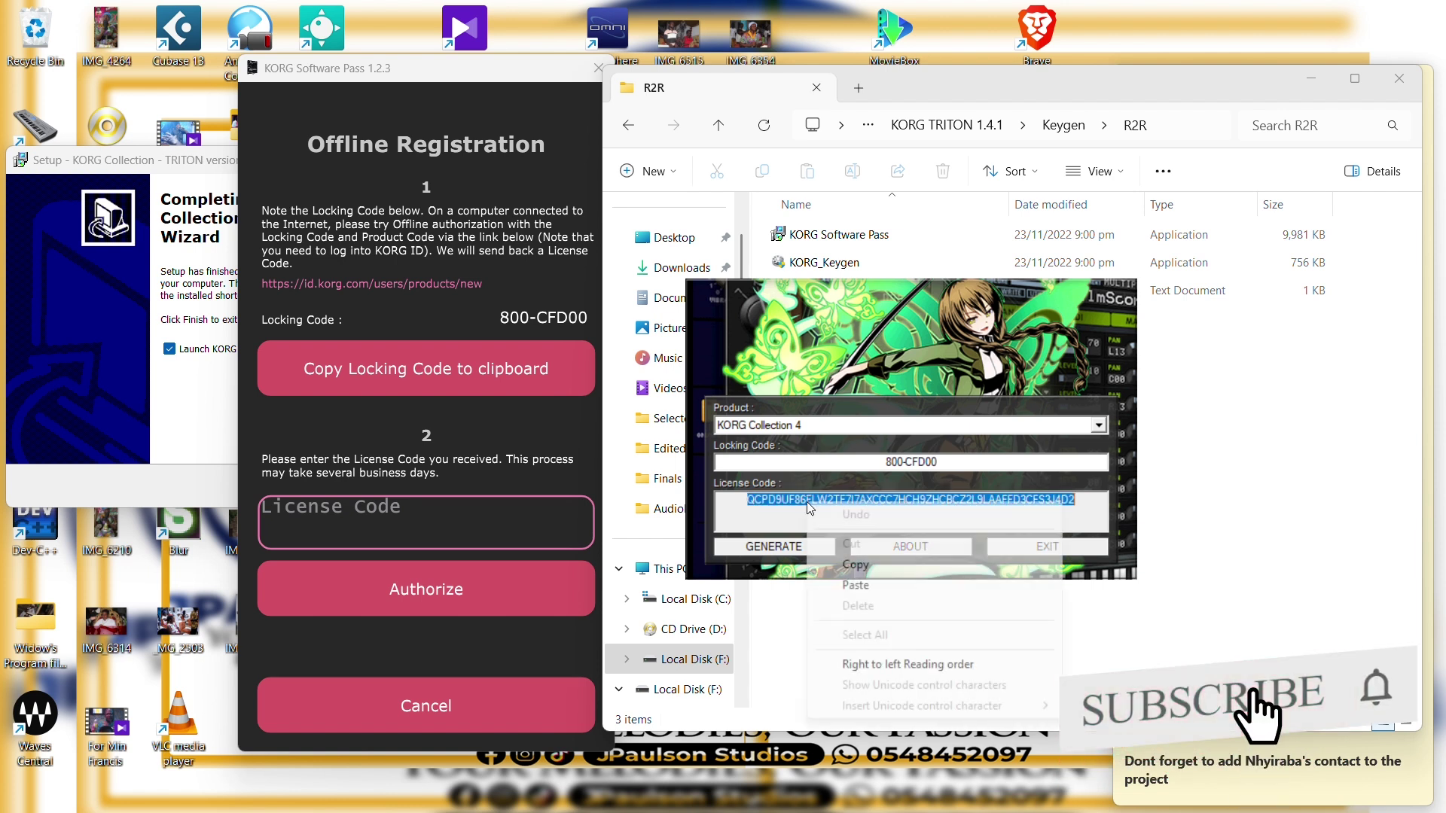
left_click(885, 569)
left_click(322, 516)
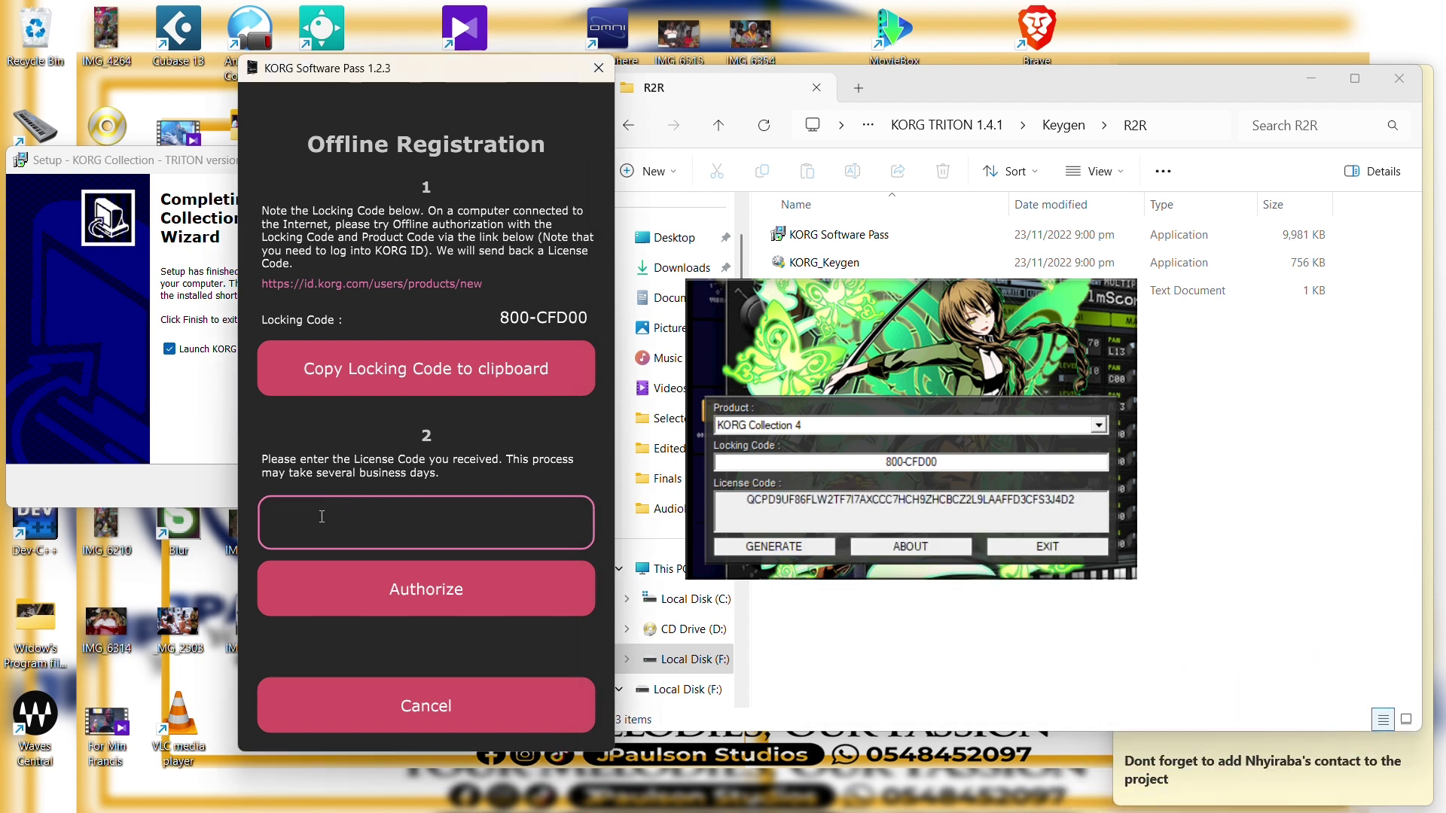
right_click(322, 517)
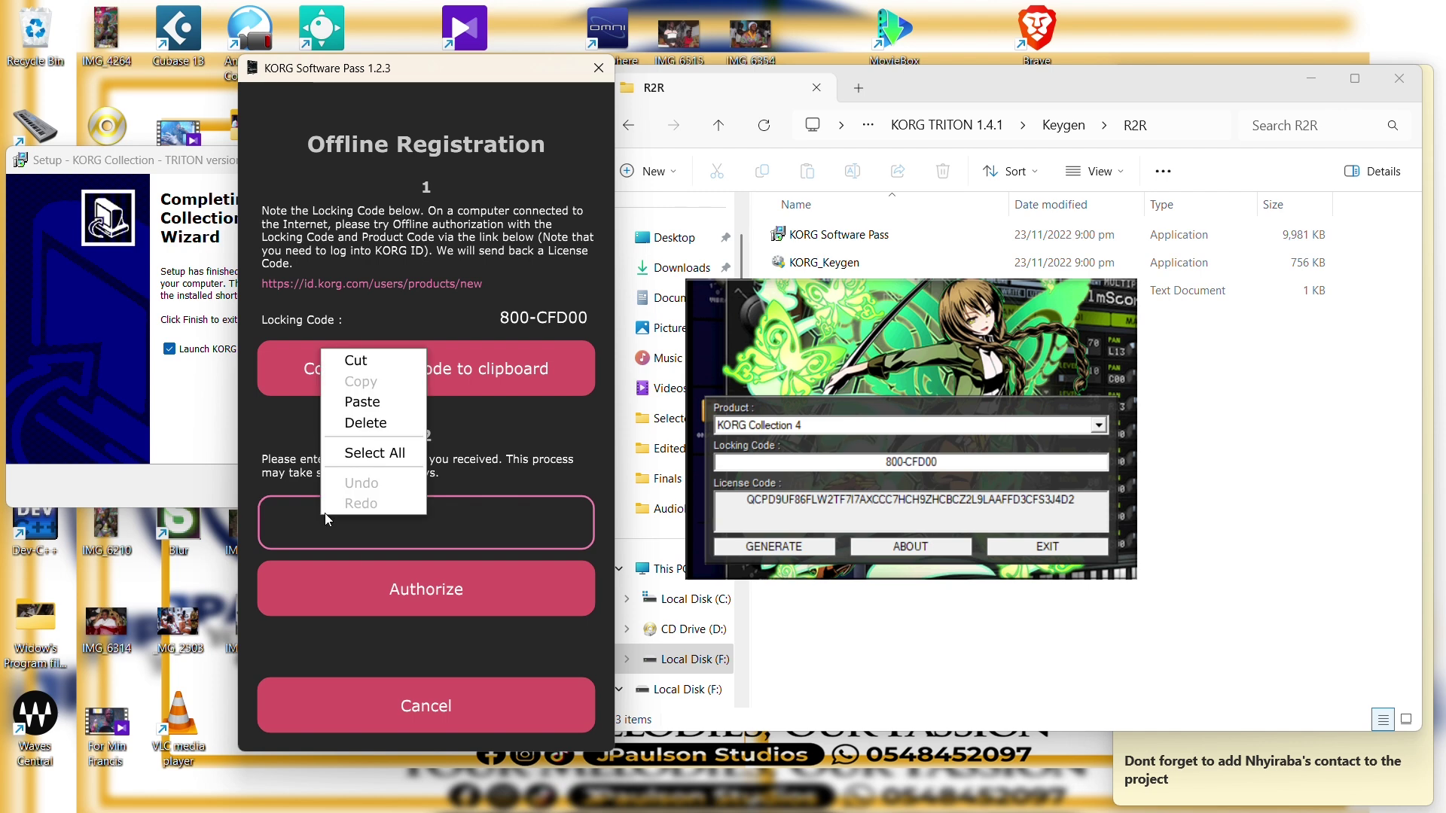
left_click(362, 402)
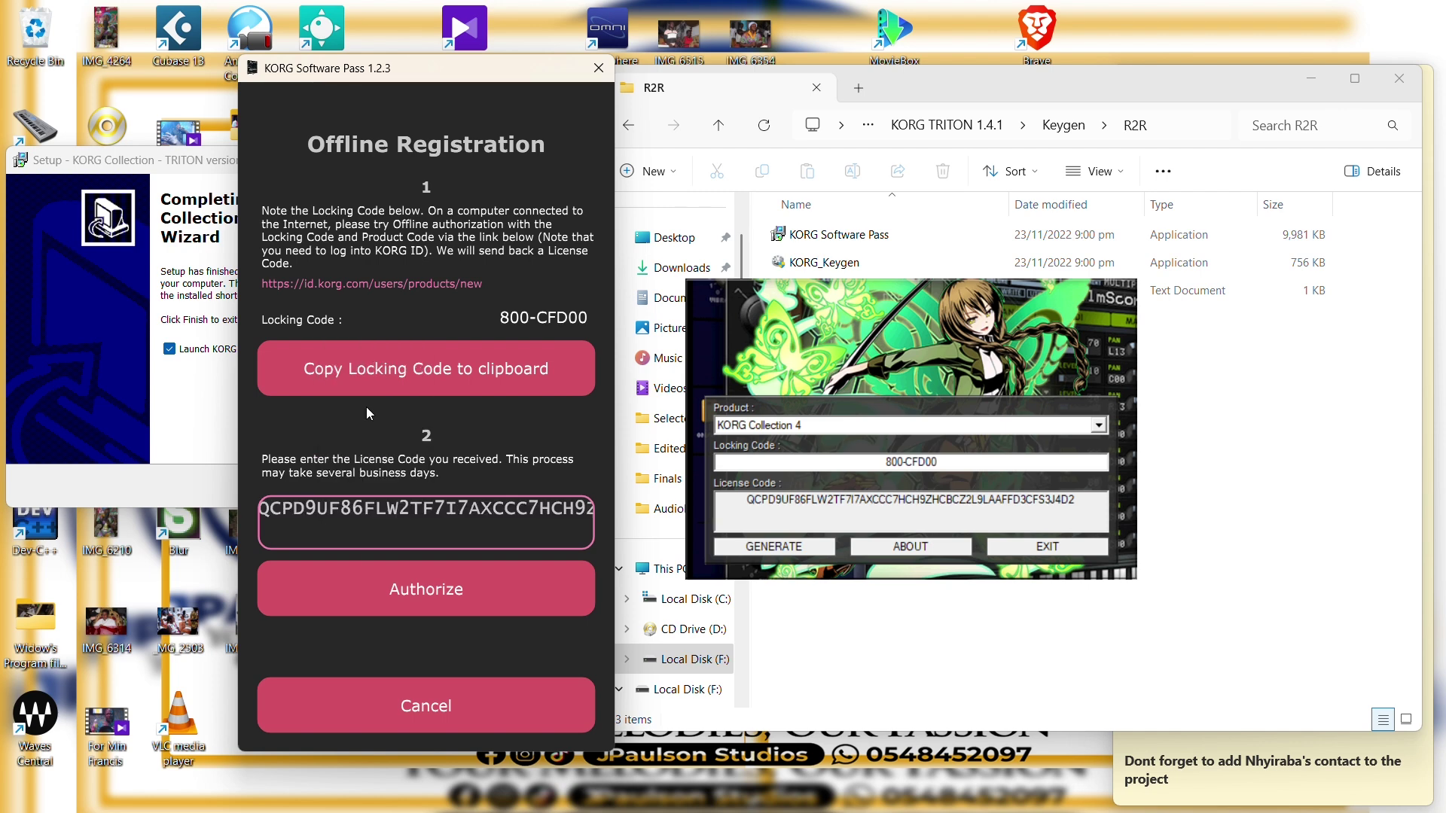
Authorize the offline license, then exit the keygen and dismiss its message.
left_click(397, 591)
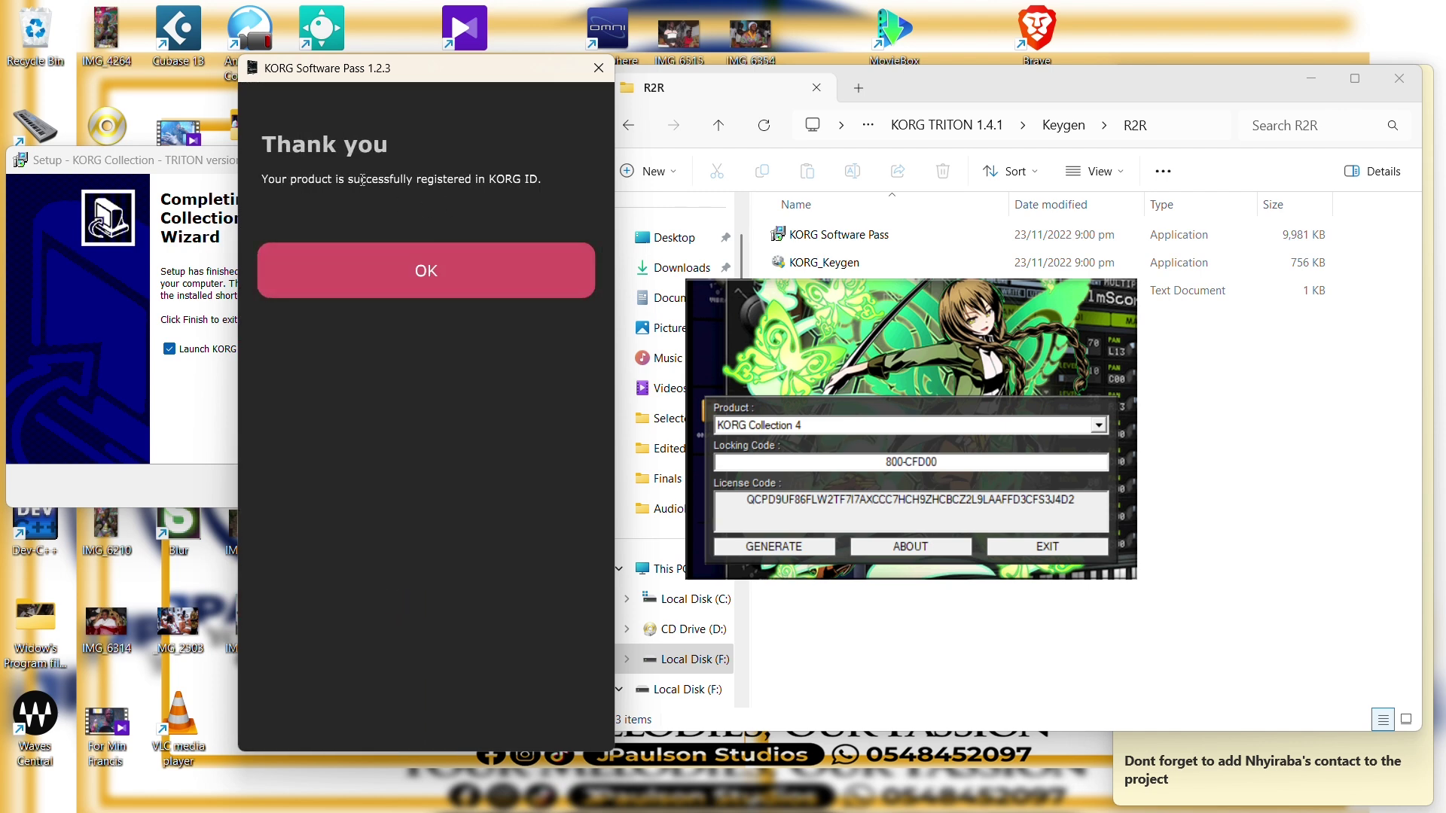
left_click_drag(265, 177, 545, 179)
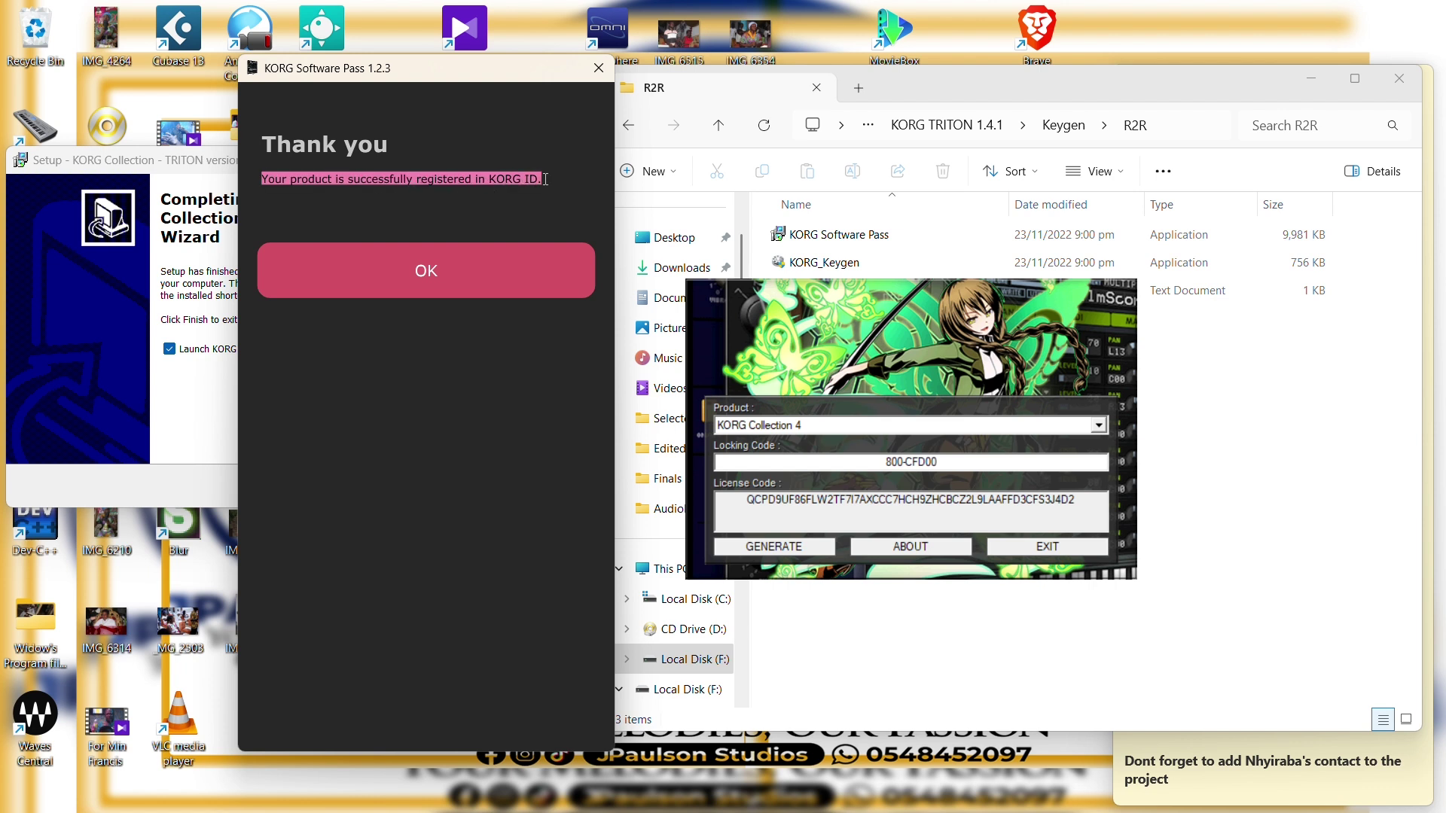
left_click(1049, 553)
left_click(802, 478)
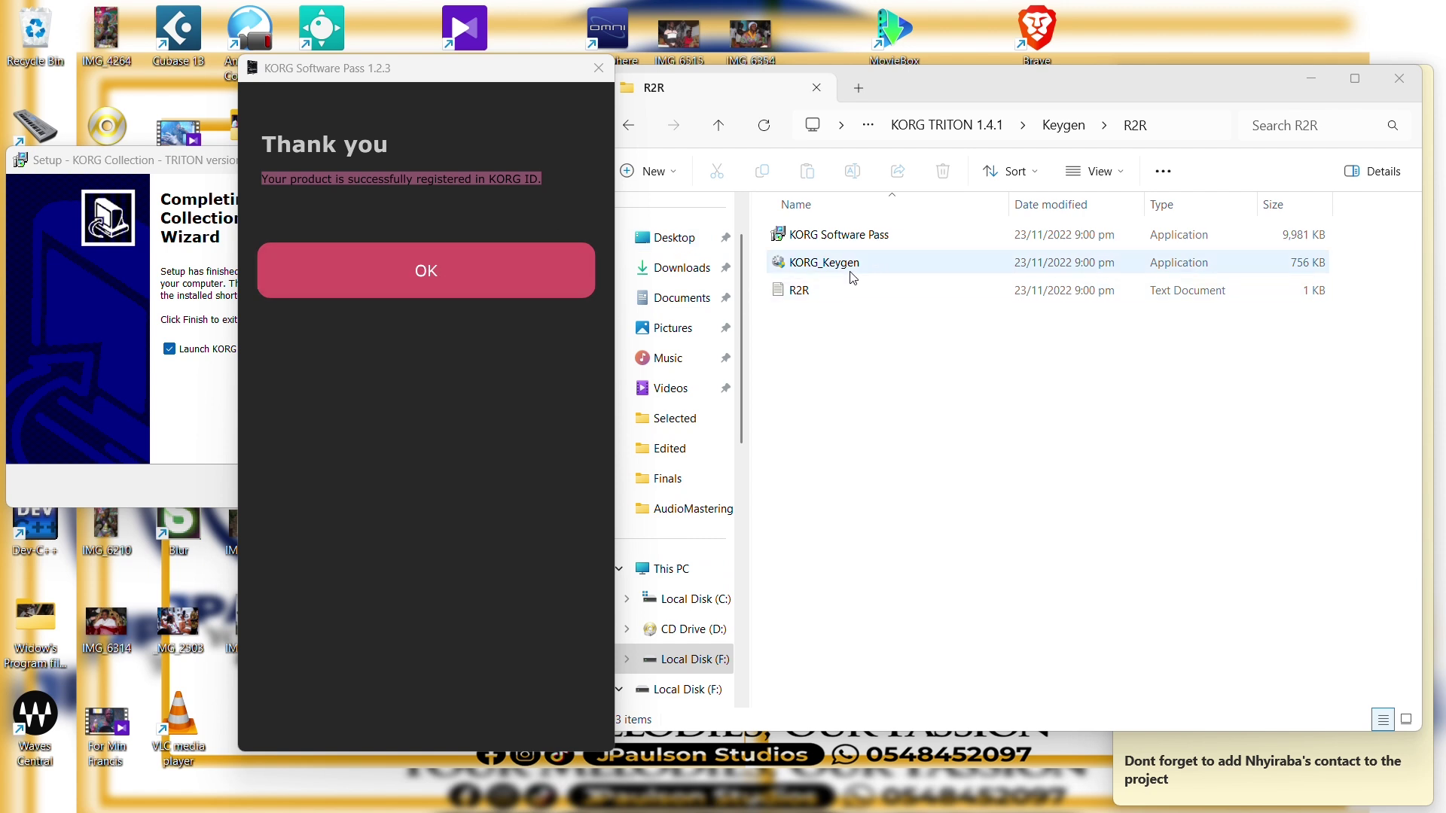
Dismiss the Thank you page, cancel a new product registration, and close Software Pass.
left_click(825, 268)
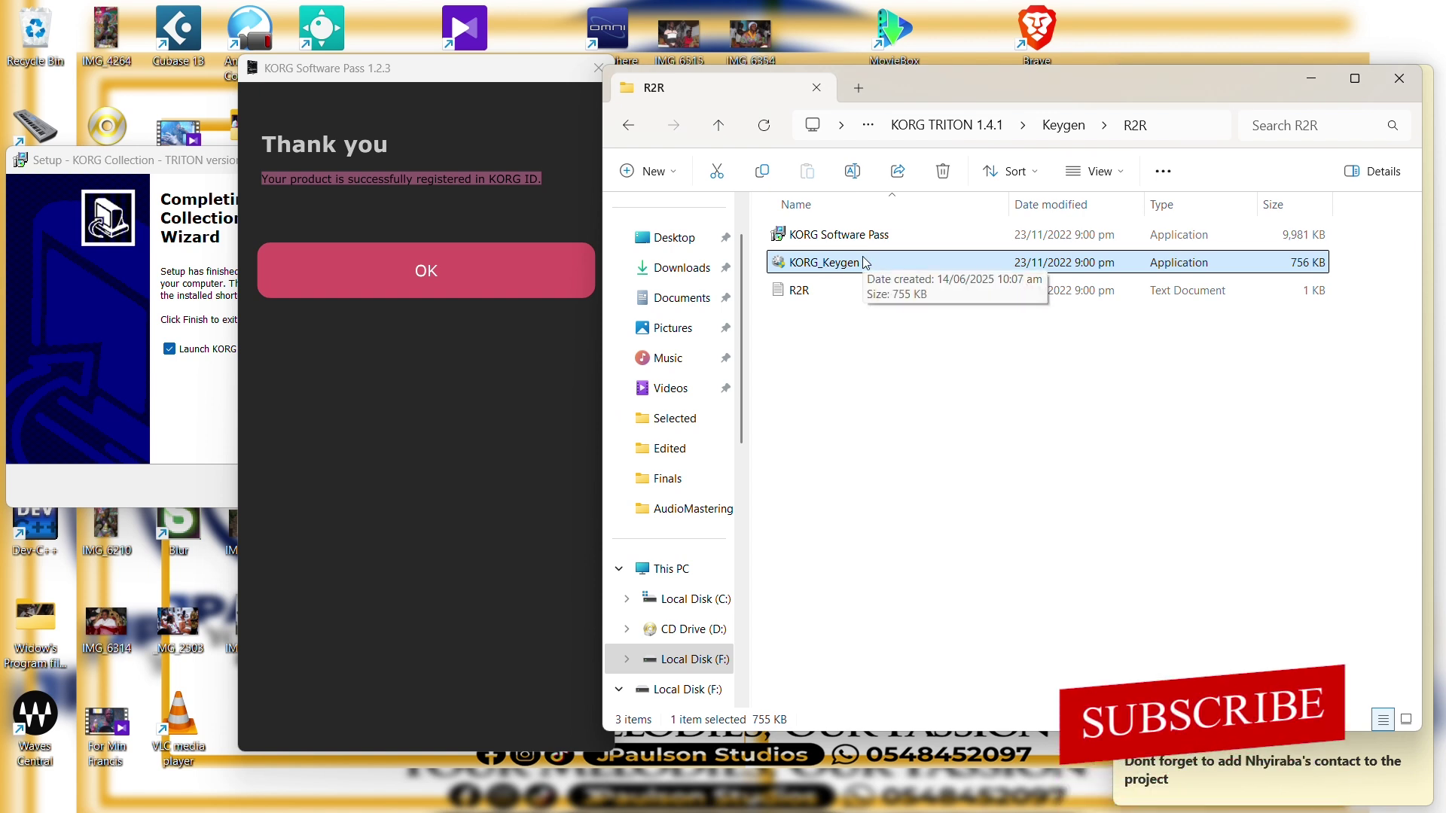
left_click(401, 260)
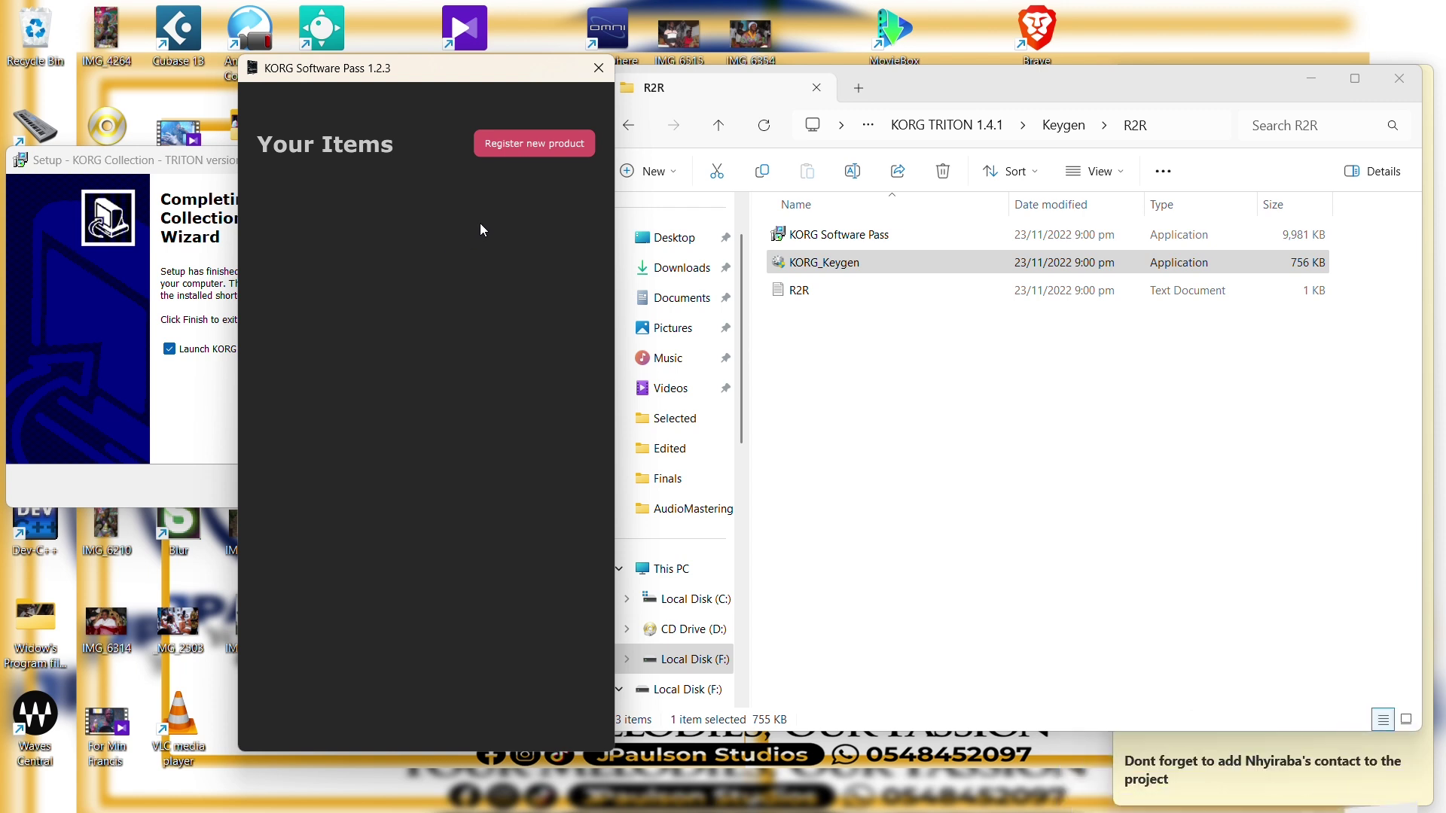
left_click(523, 147)
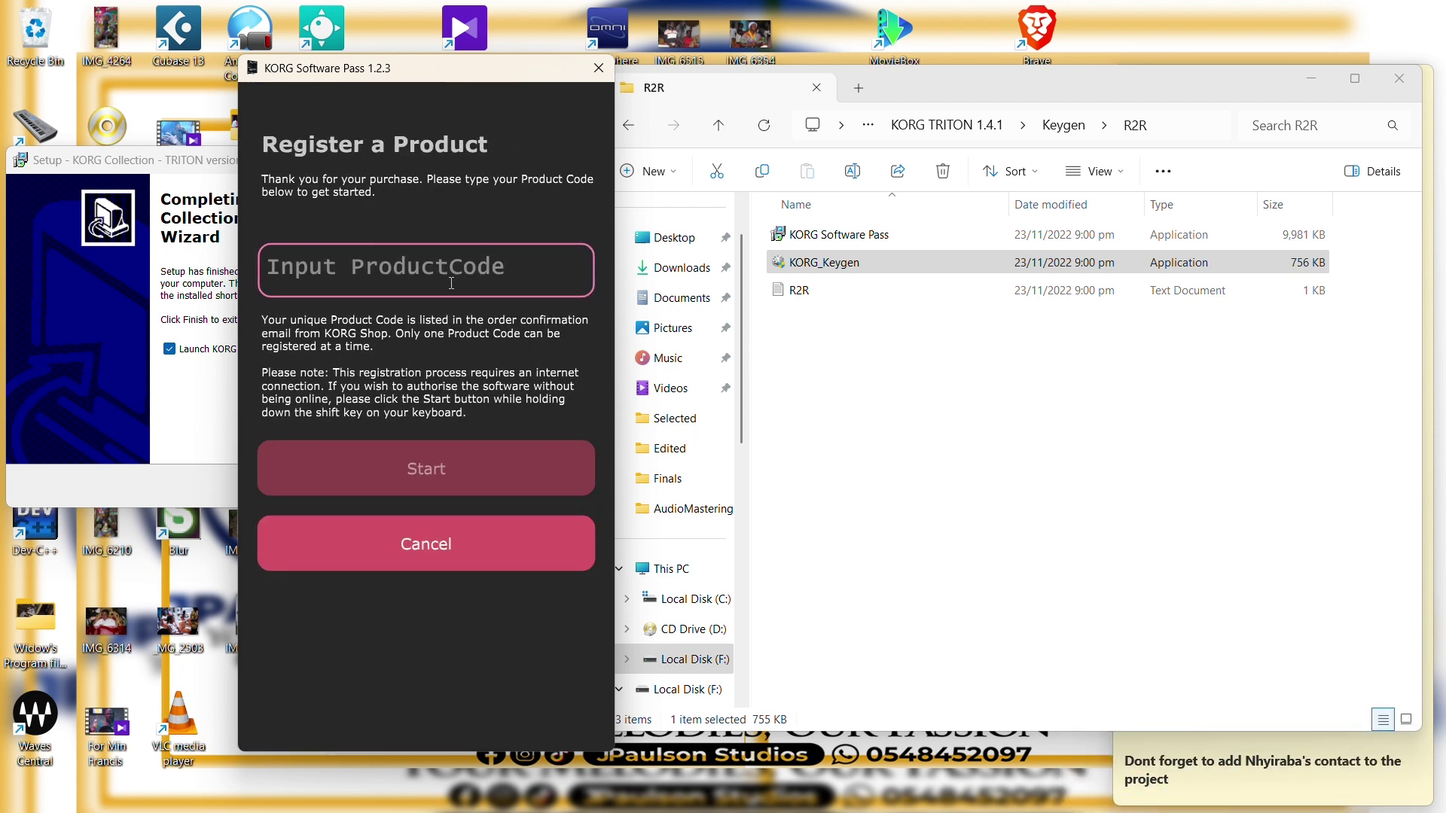
left_click(464, 541)
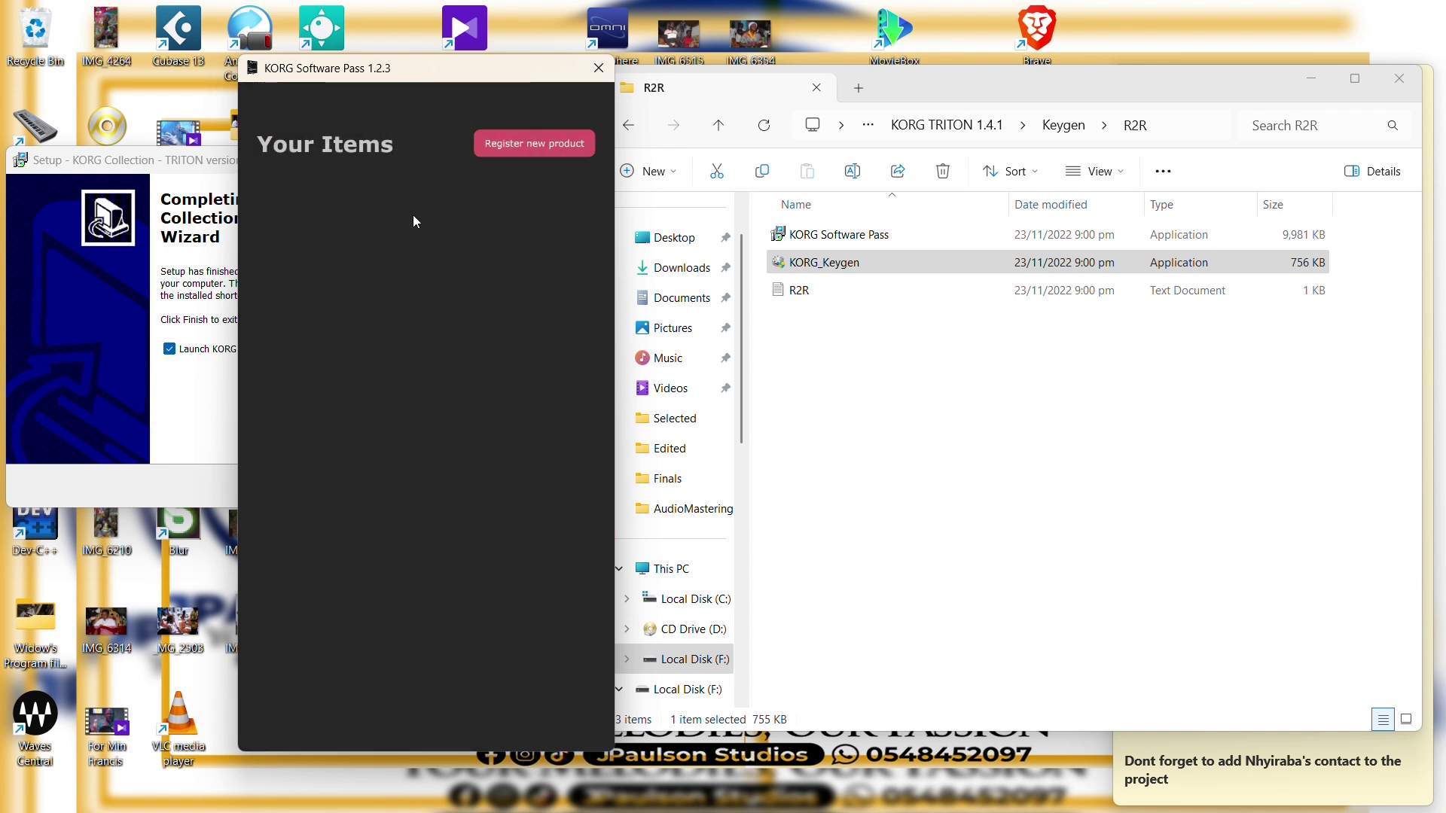
left_click(598, 69)
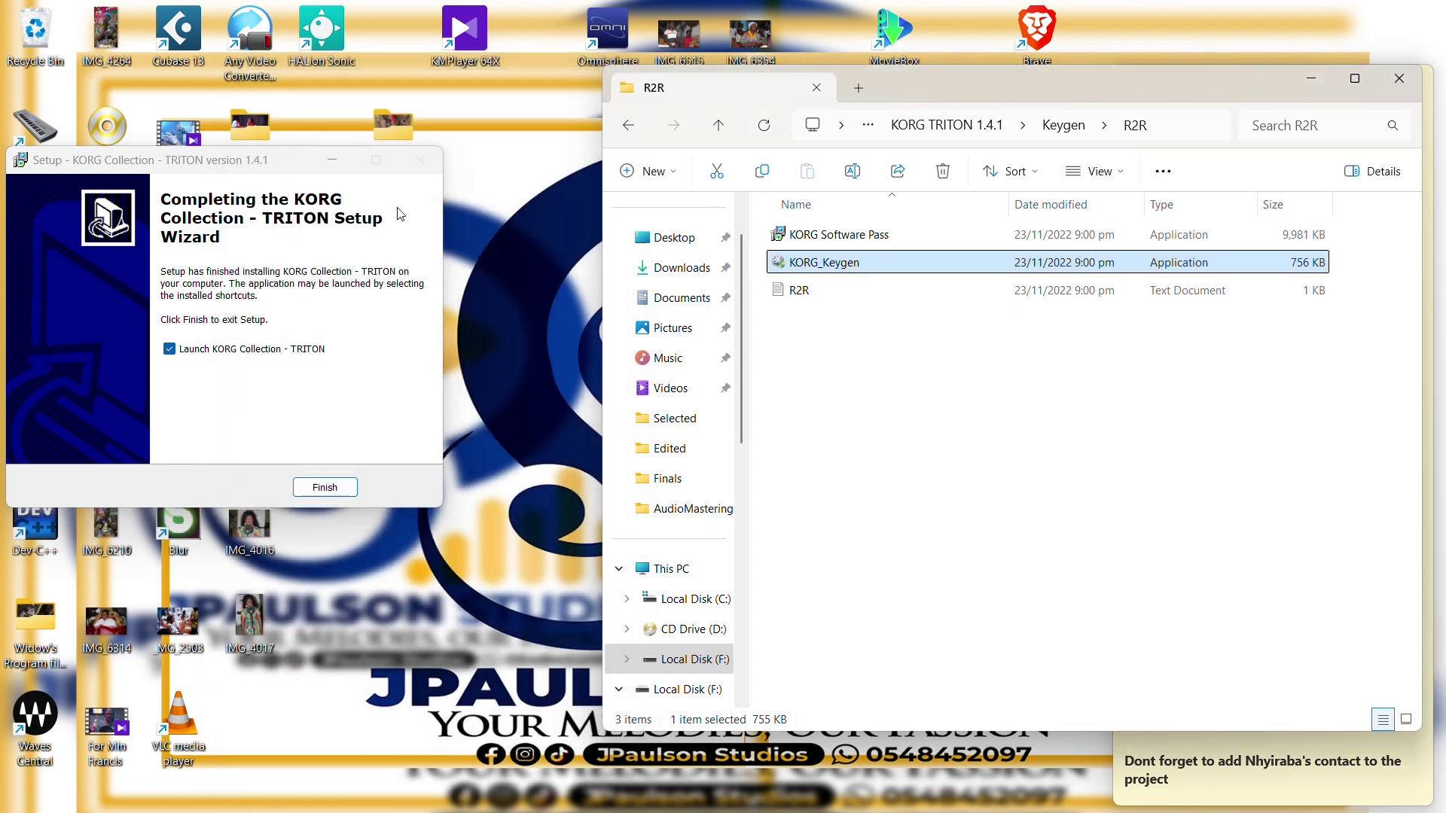
Finish the TRITON setup wizard so it launches KORG TRITON, and refresh the desktop.
left_click(322, 483)
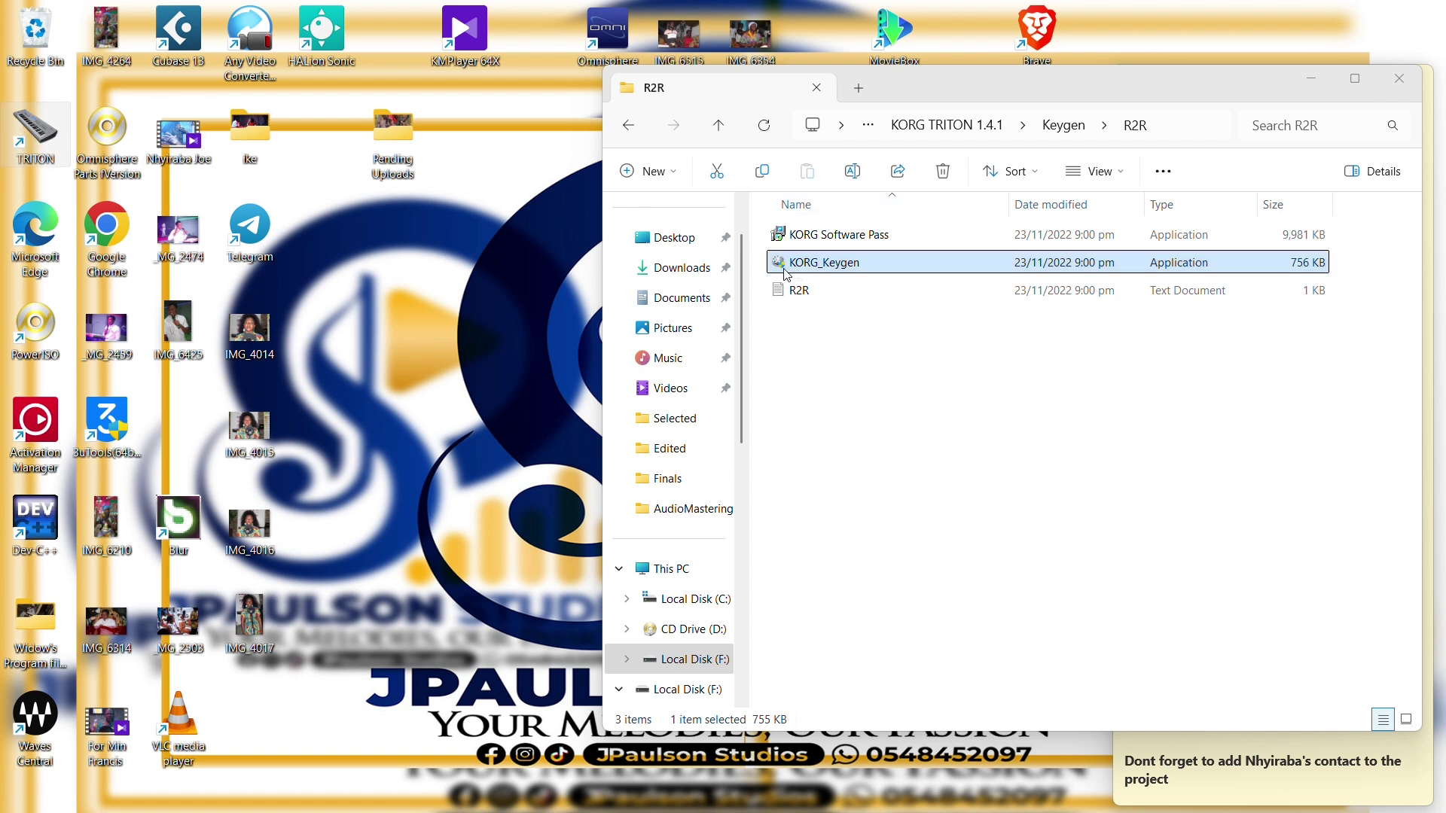
right_click(494, 240)
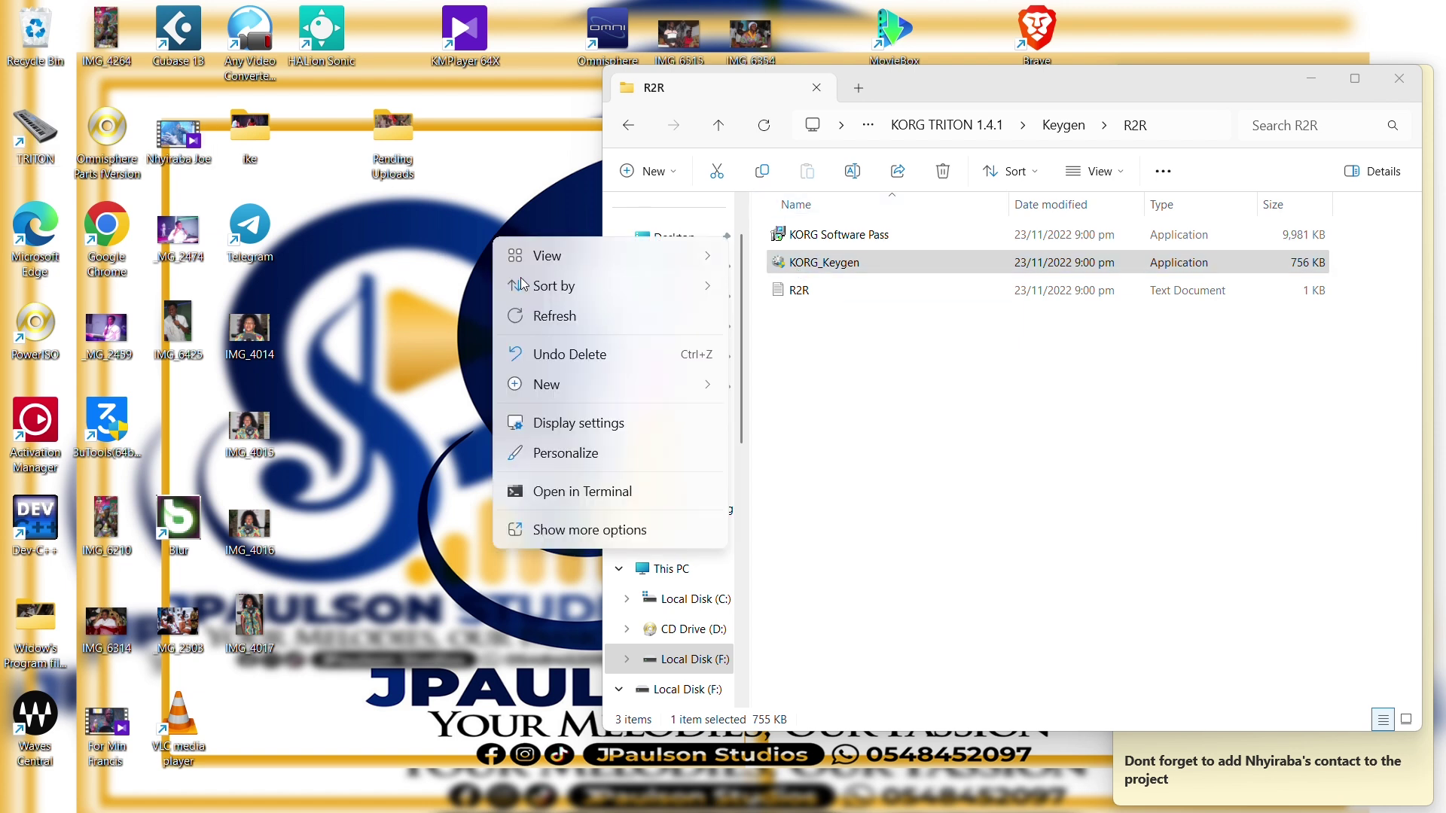
left_click(536, 315)
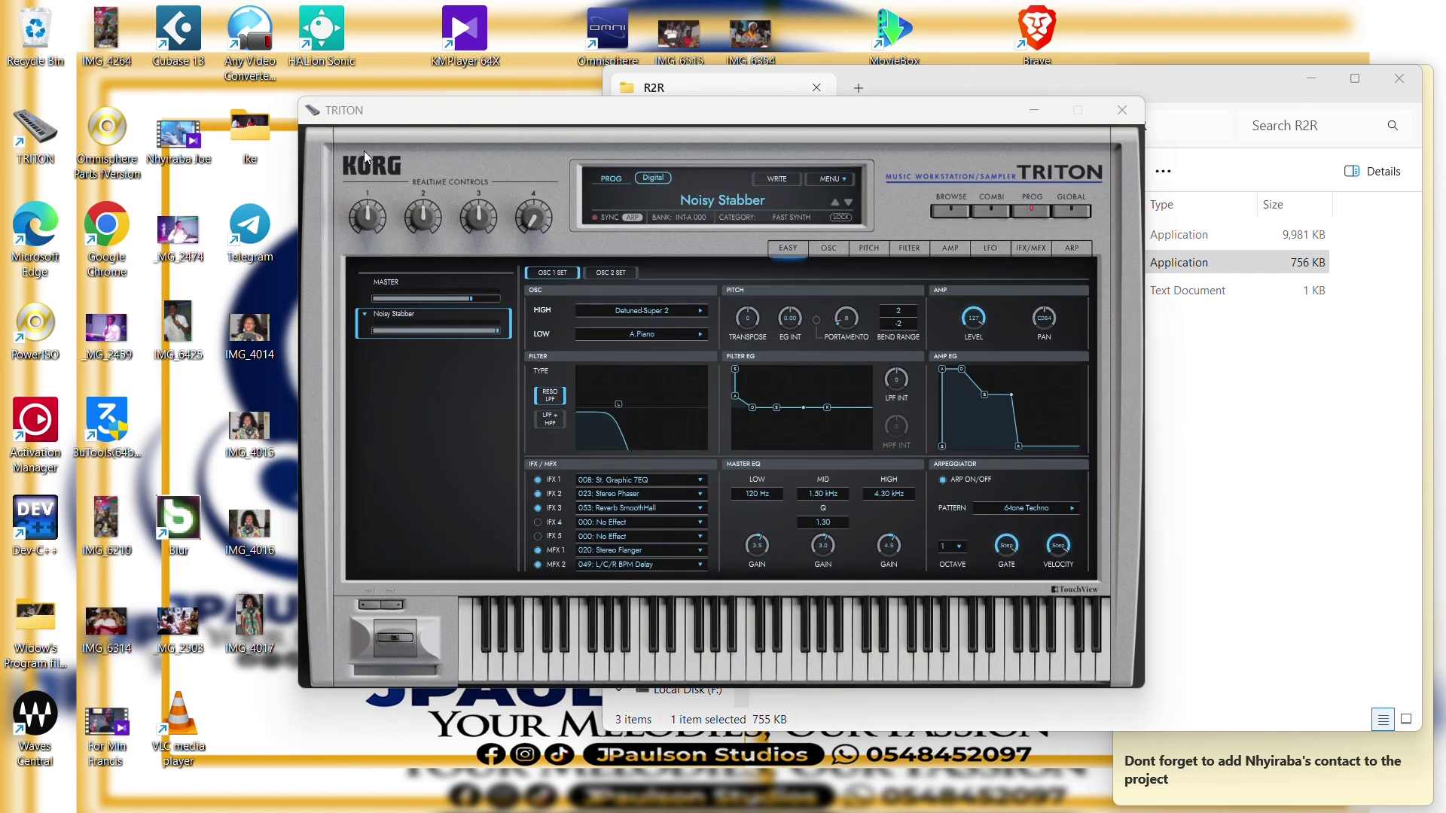
Move the KORG TRITON window toward the upper left of the screen.
left_click(315, 114)
left_click(551, 121)
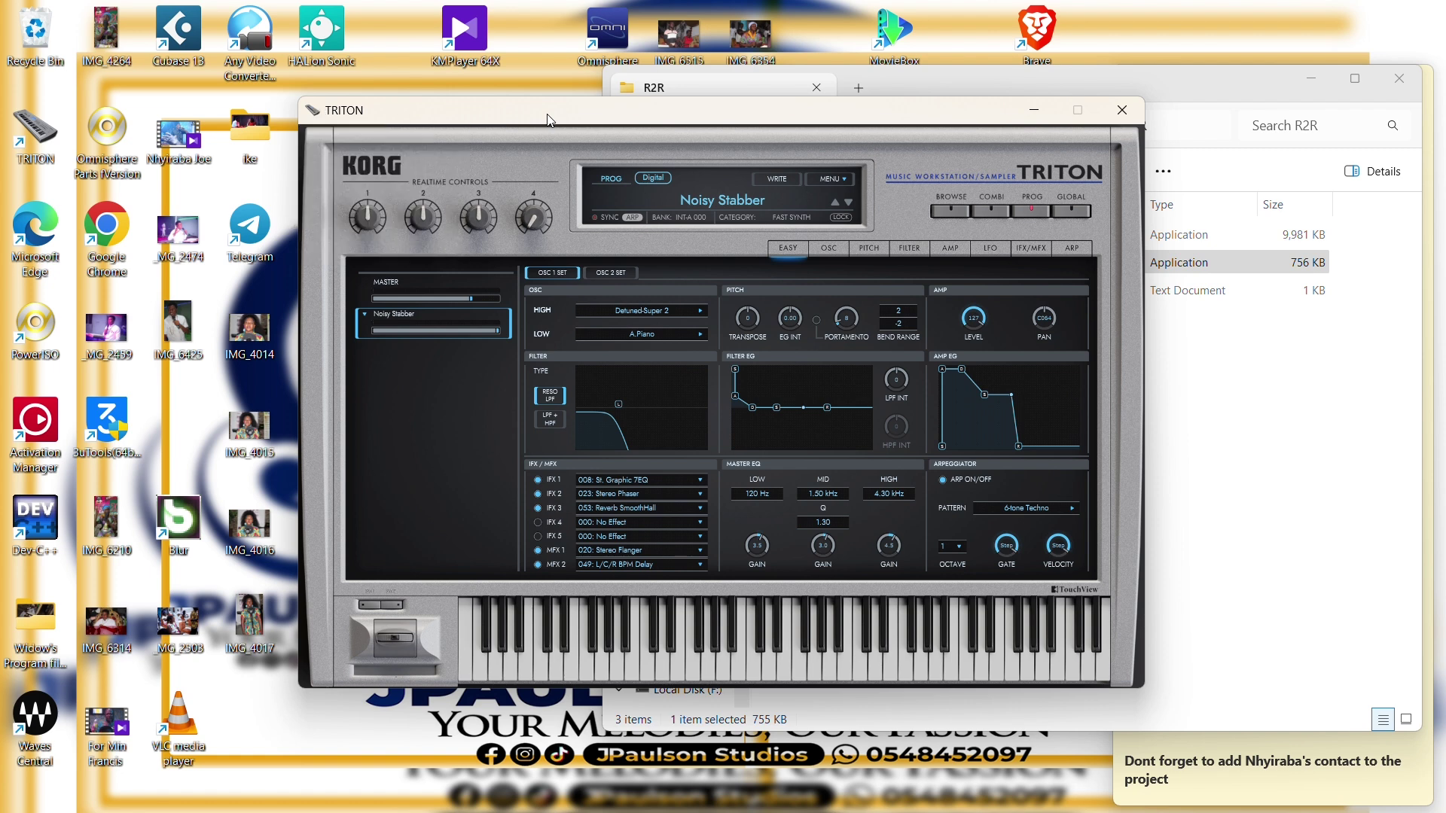
left_click_drag(766, 103, 542, 55)
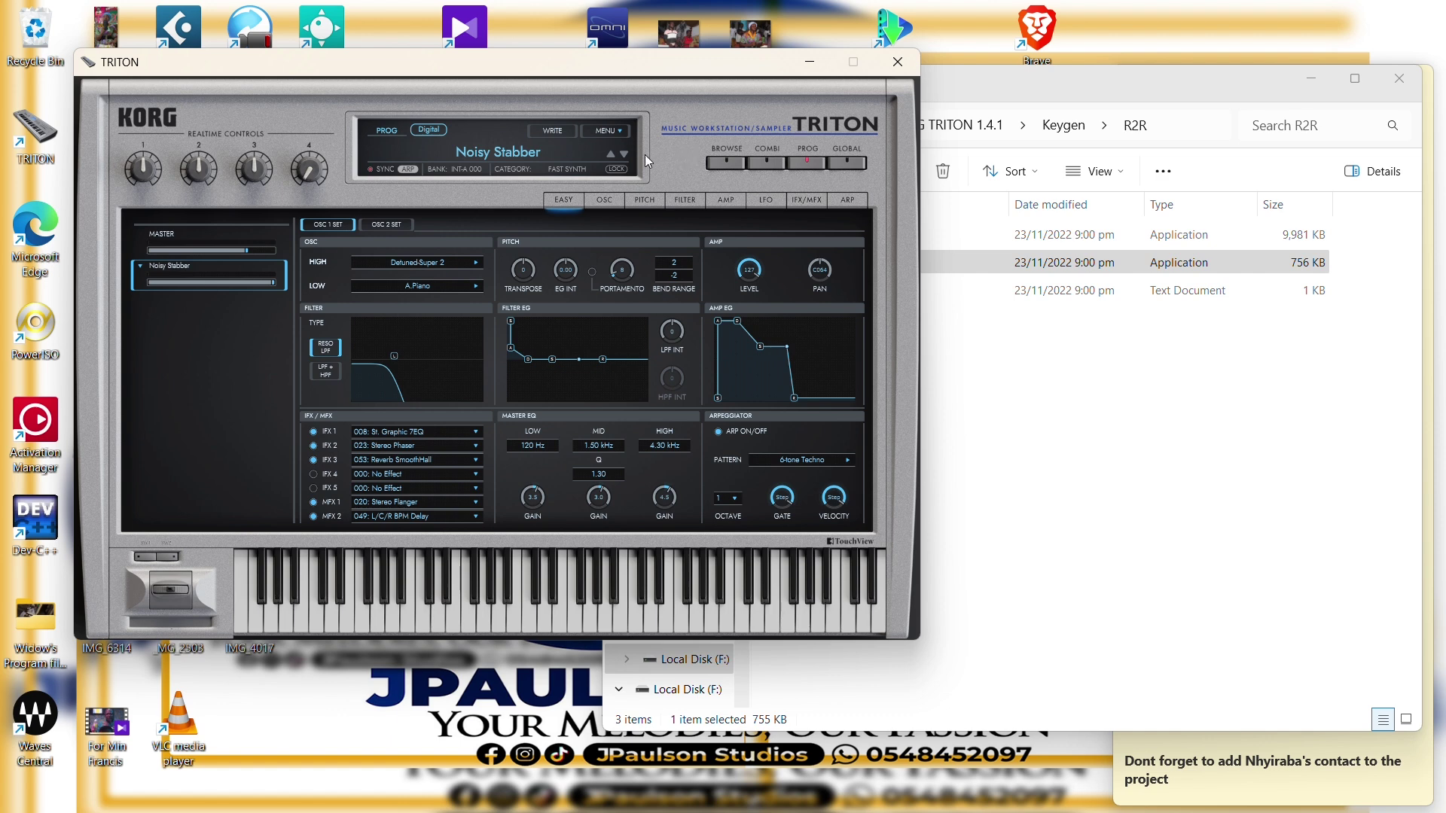
Open and close the MENU dropdown, then play two notes of Noisy Stabber.
left_click(609, 129)
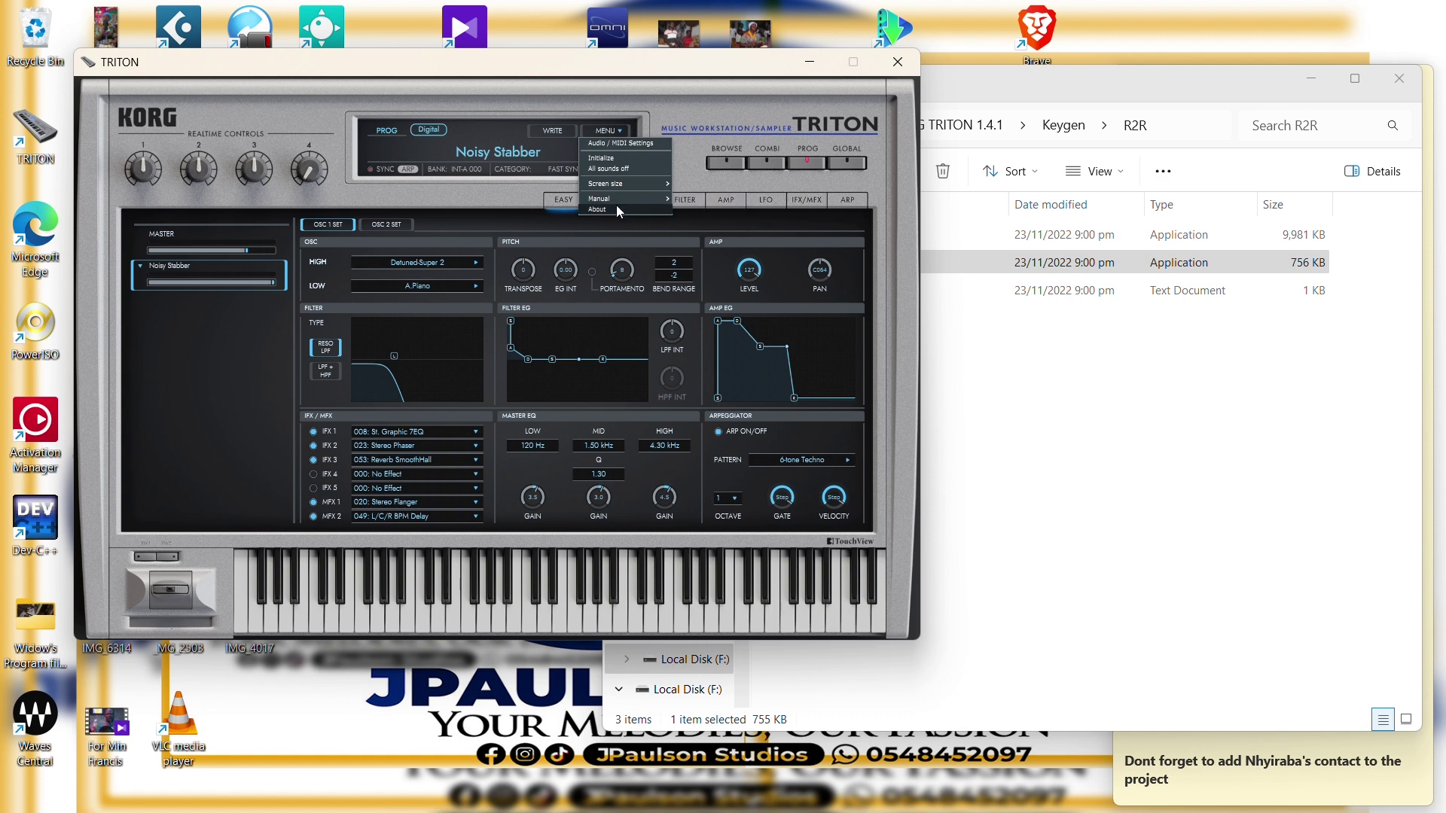
mouse_move(636, 201)
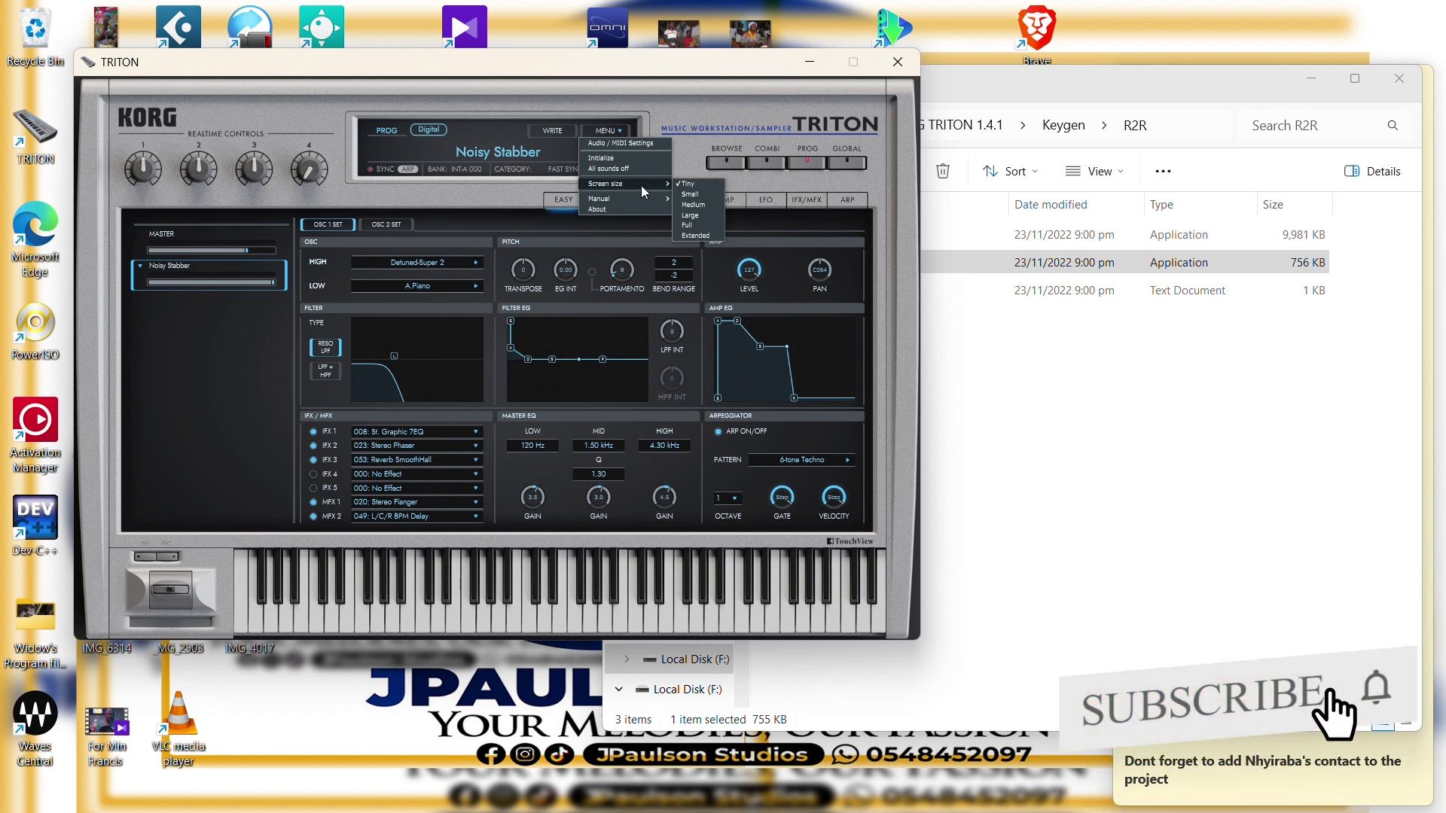
left_click(686, 122)
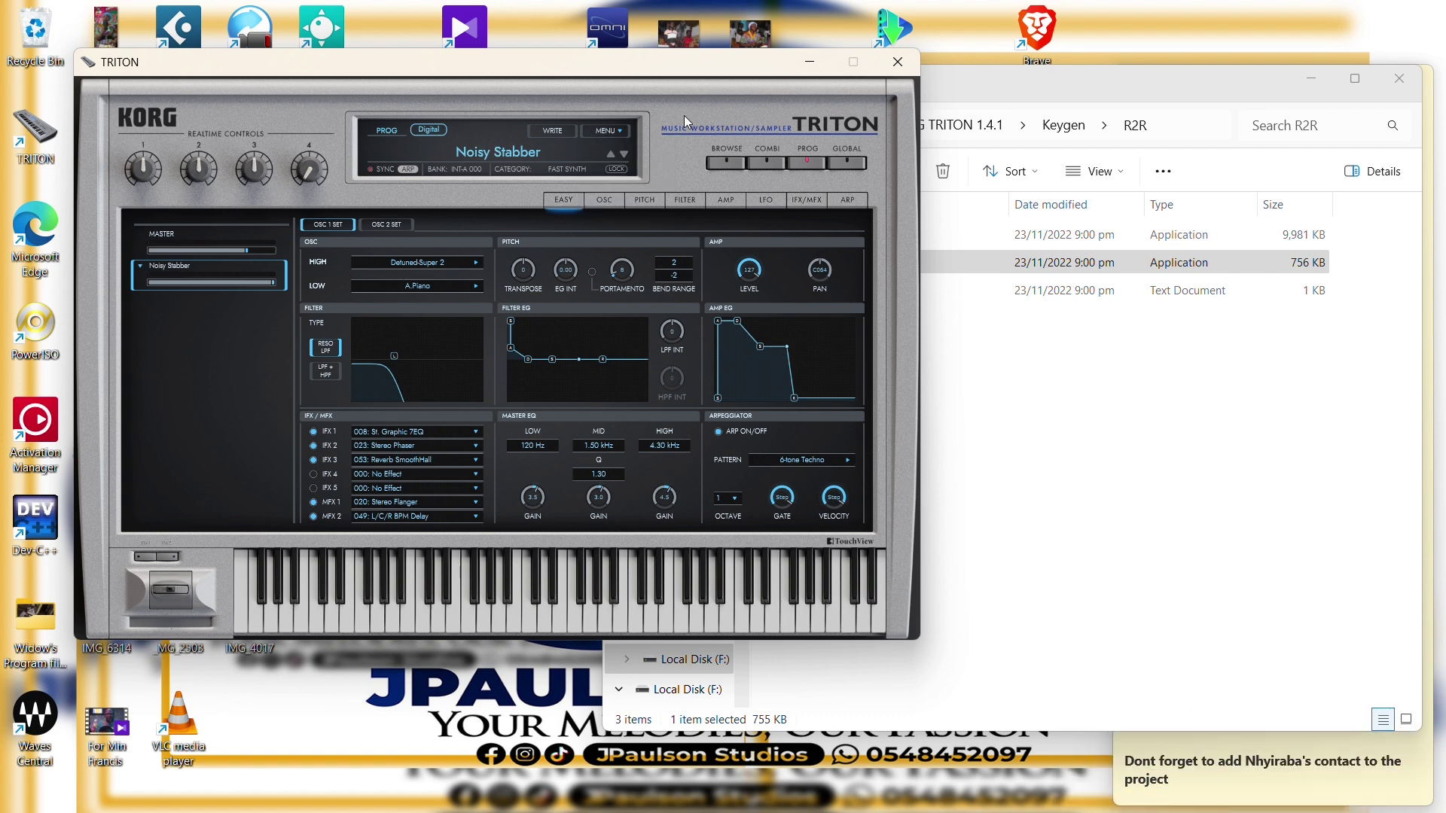
left_click(442, 622)
left_click(605, 602)
Load Chorus E.Guitar from the Factory Bank A browser, play a run of notes, and move the window down-right.
left_click(728, 163)
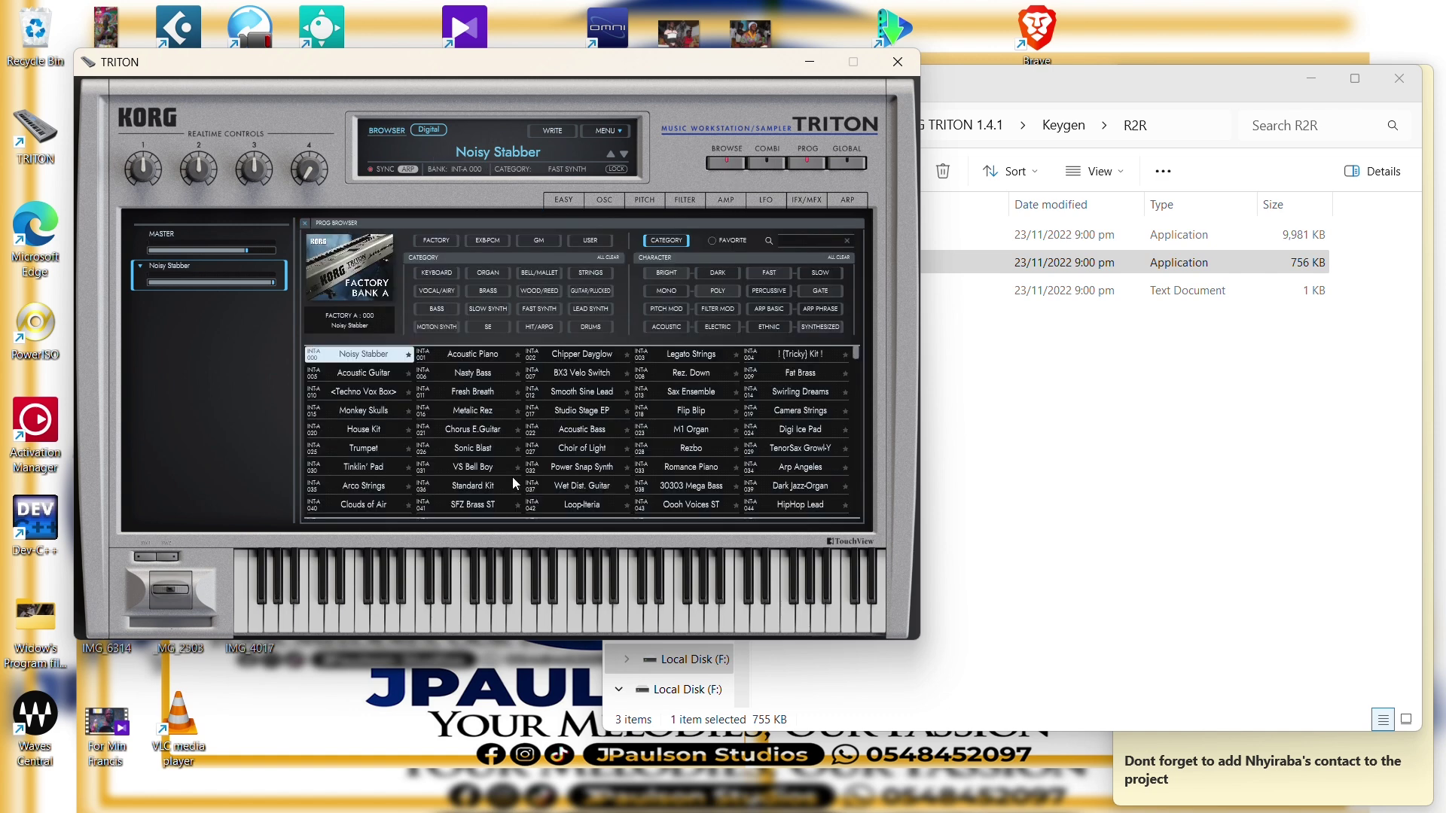
left_click(468, 434)
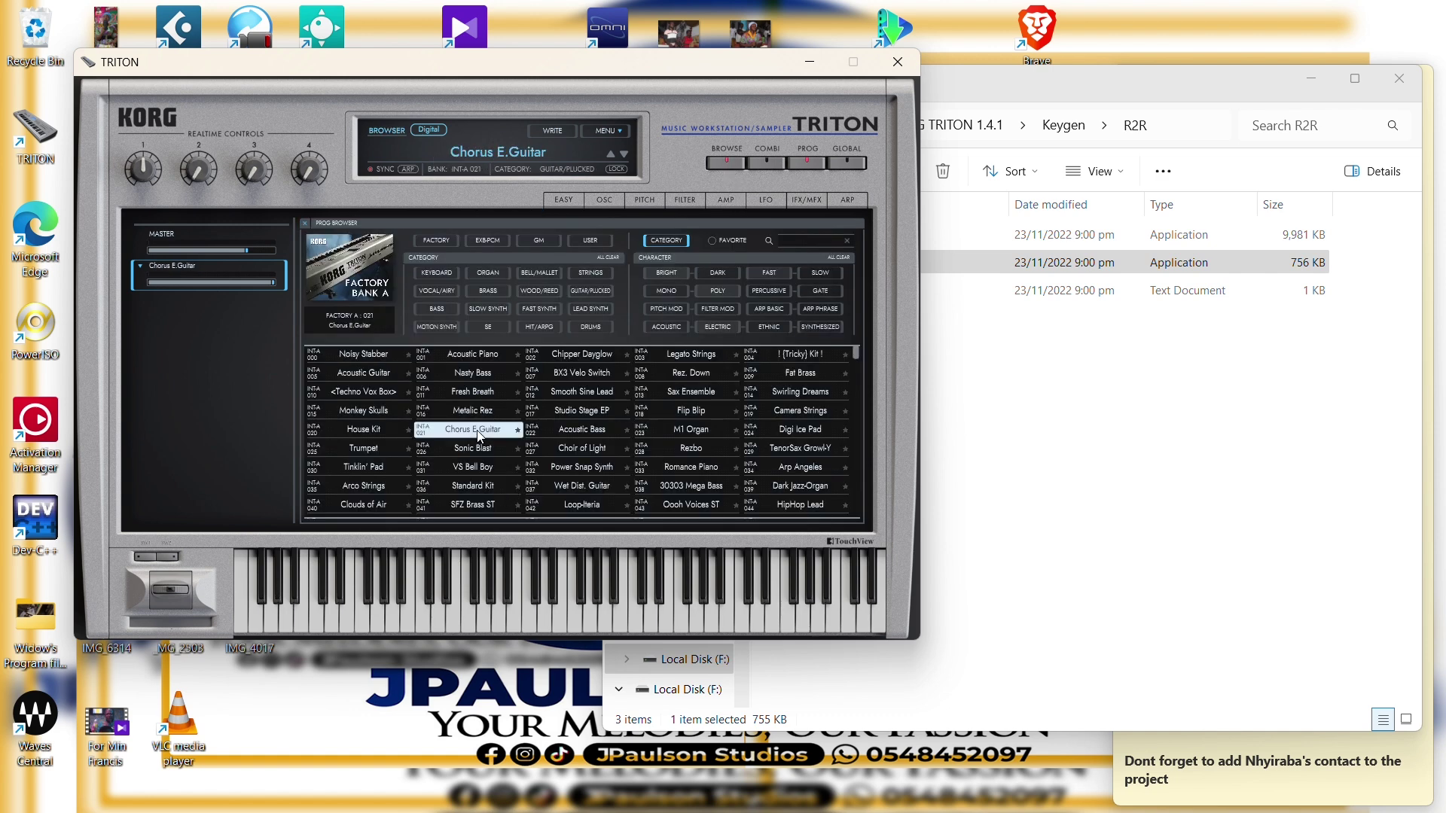
left_click(527, 589)
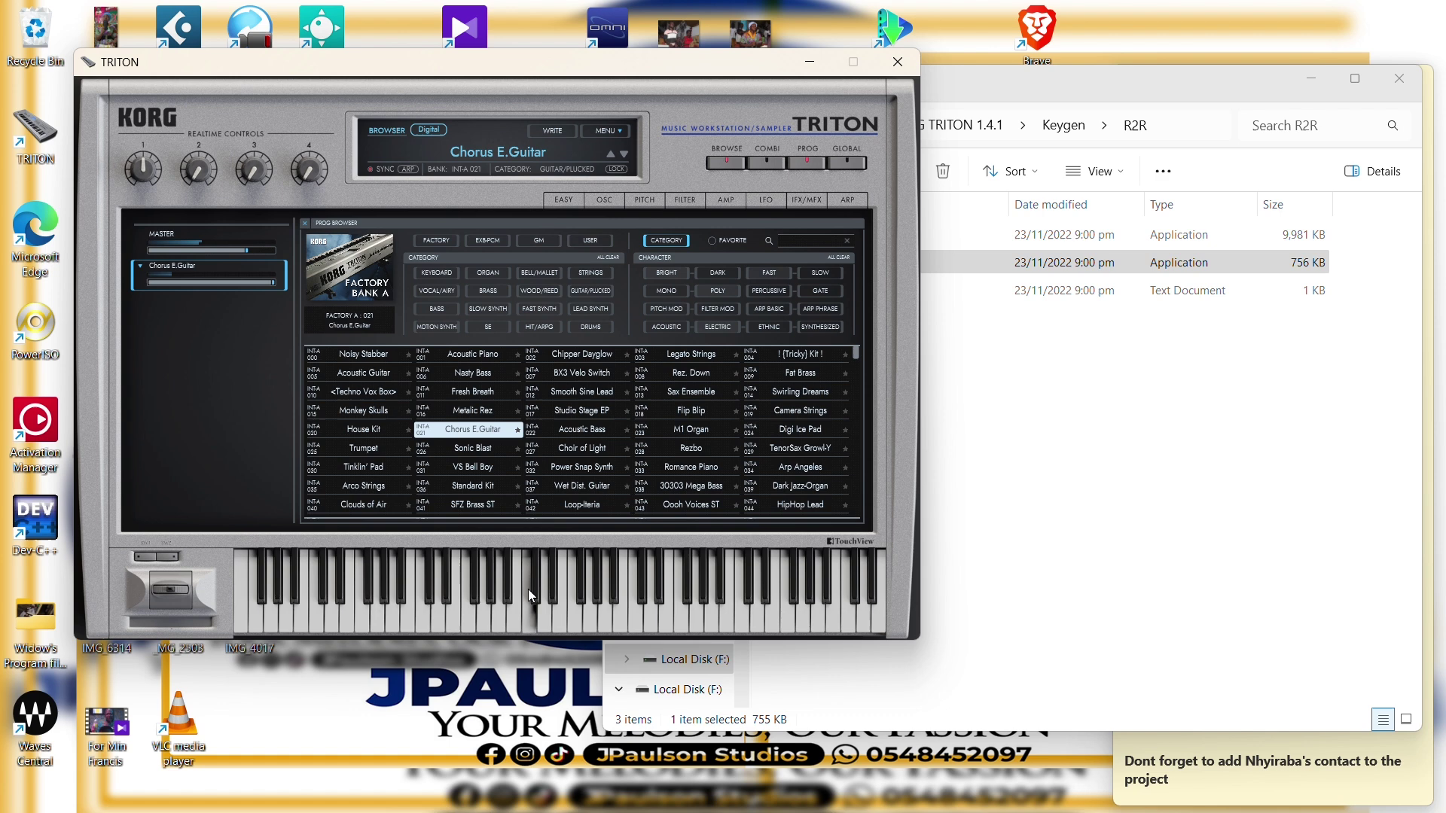
left_click(629, 613)
left_click_drag(628, 629, 743, 617)
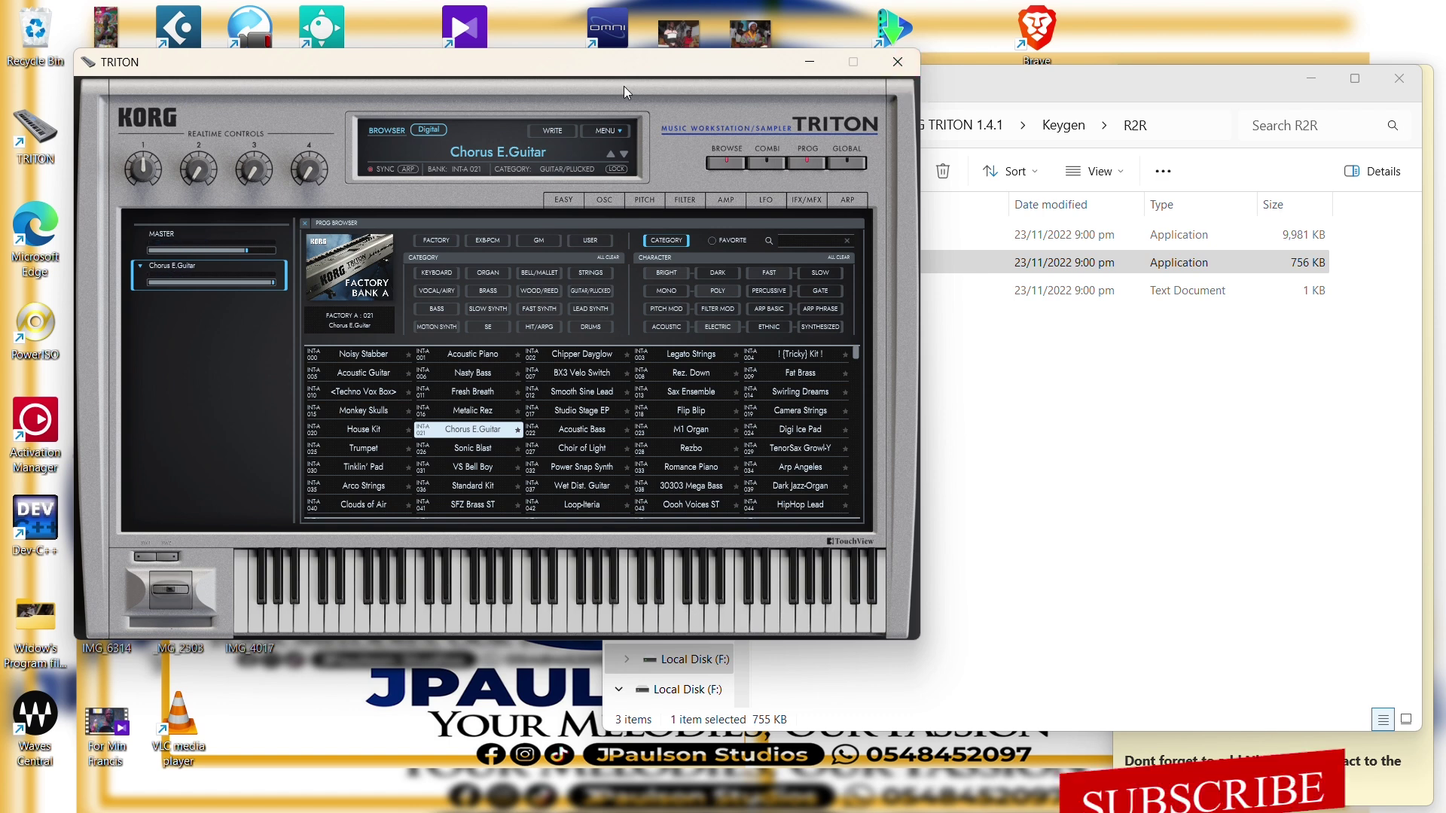
left_click_drag(542, 70, 720, 125)
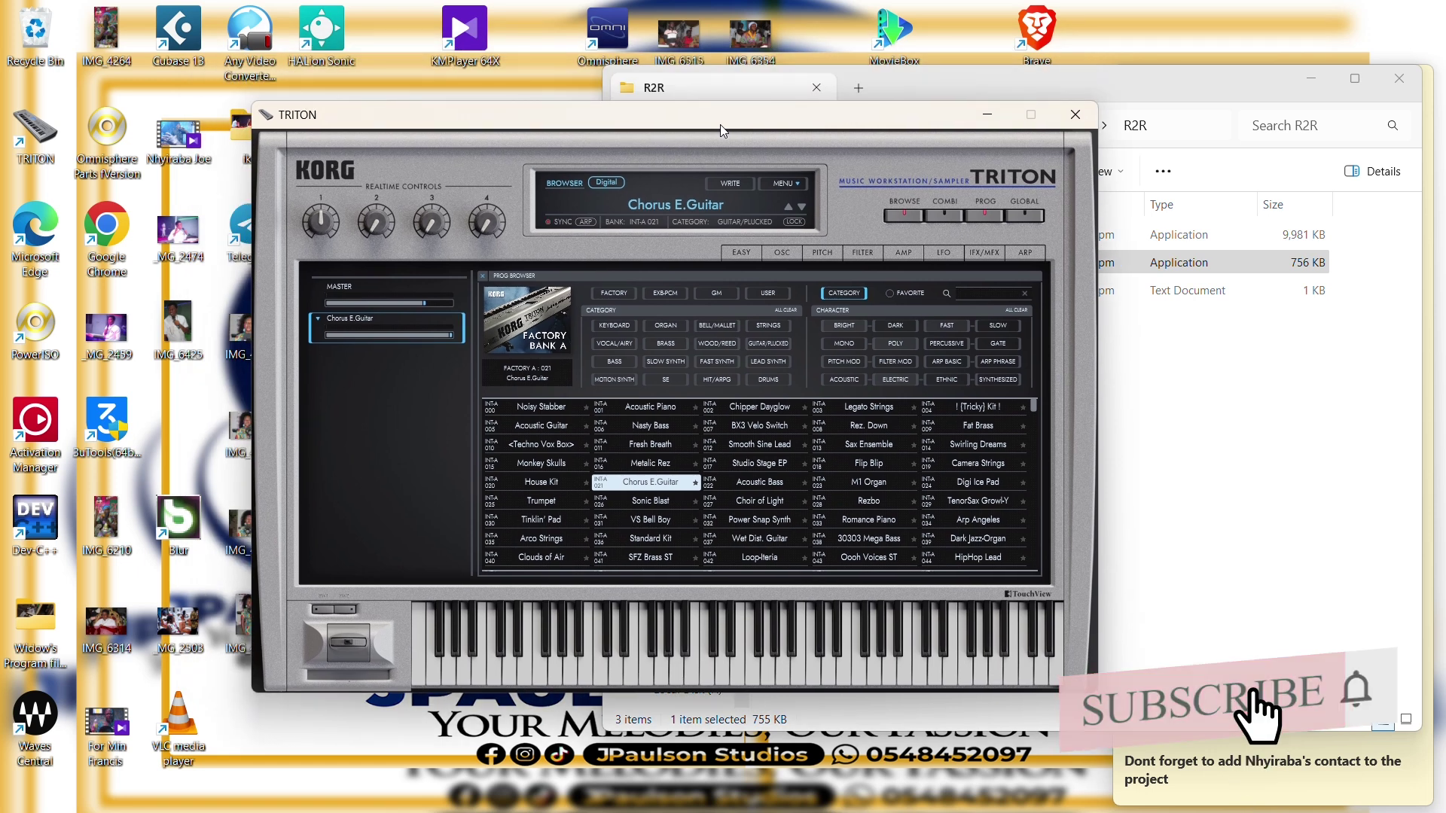